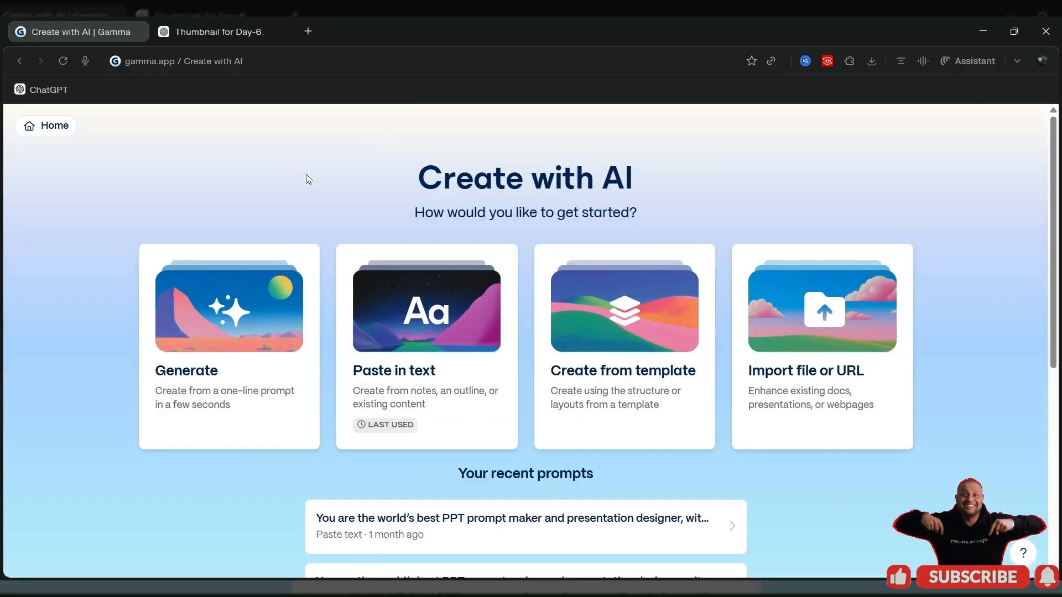
# - Start a new AI-generated presentation using the one-line prompt option and make its prompt field ready for input
pyautogui.scroll(-4, 308, 178)
pyautogui.scroll(4, 308, 178)
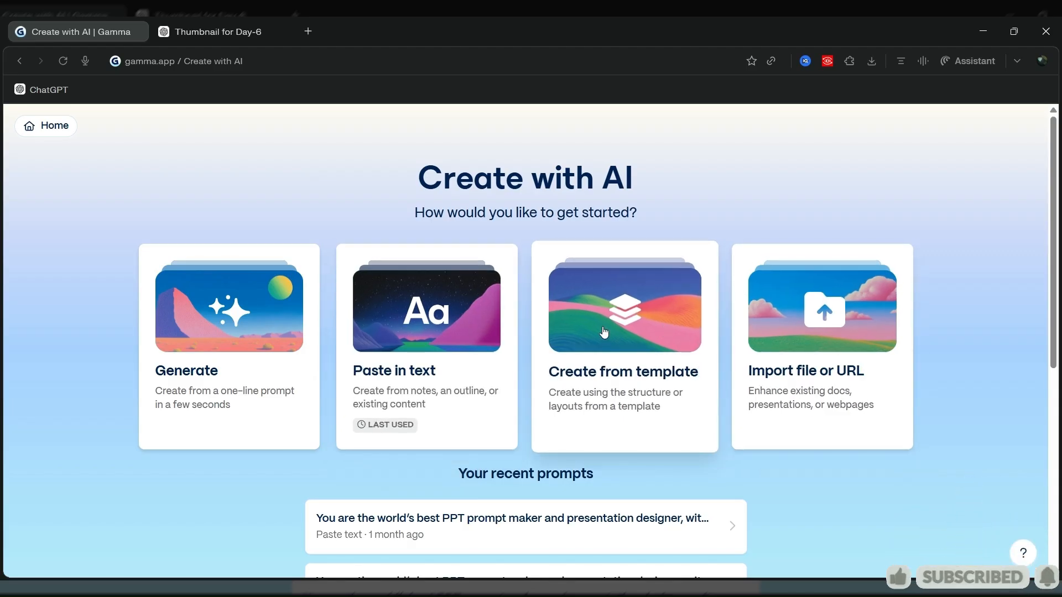
pyautogui.click(234, 368)
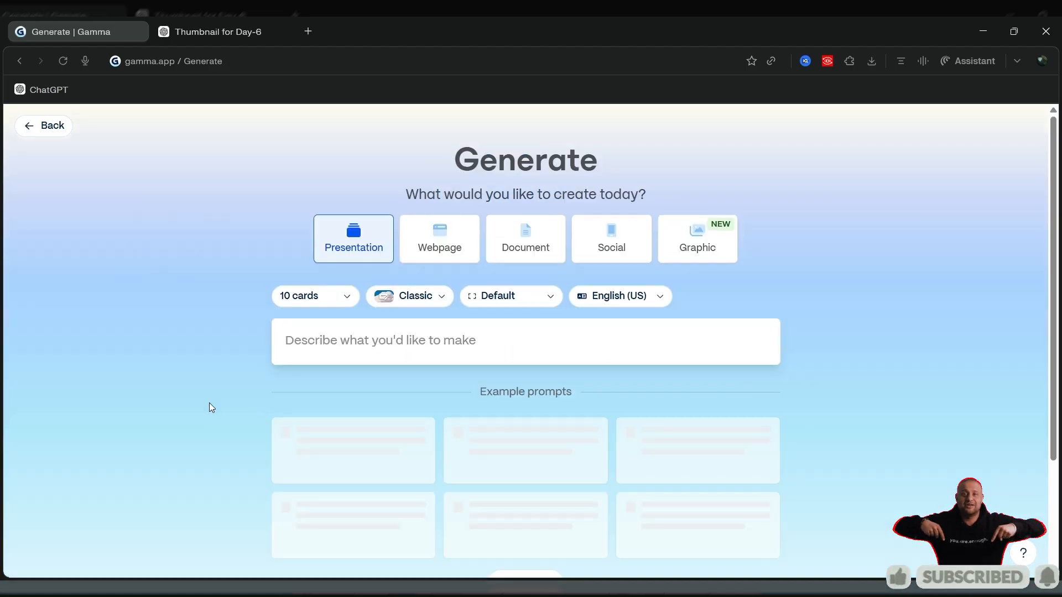
pyautogui.click(316, 333)
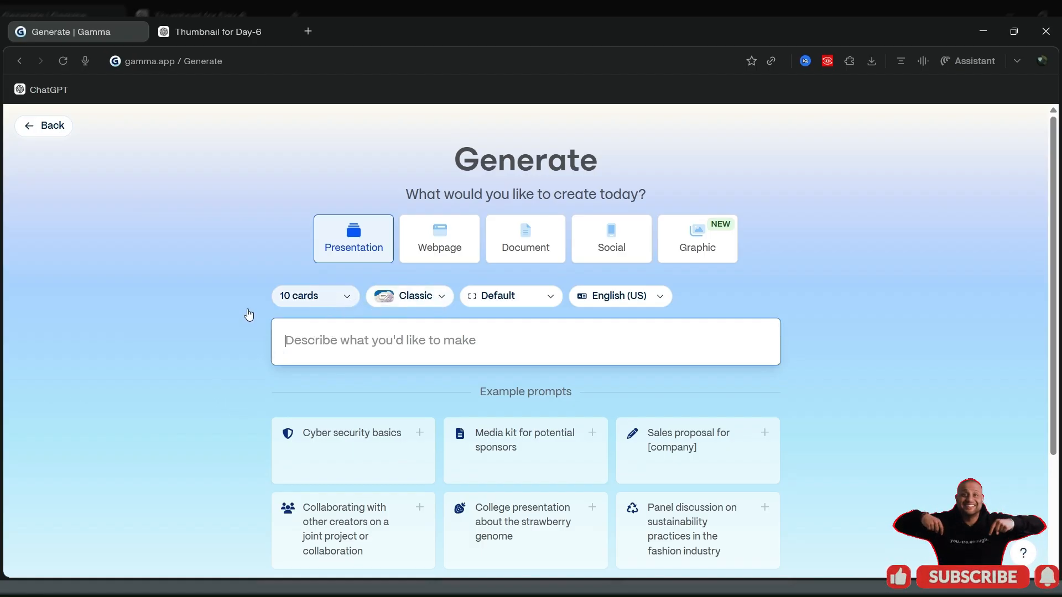
pyautogui.click(298, 297)
pyautogui.click(232, 315)
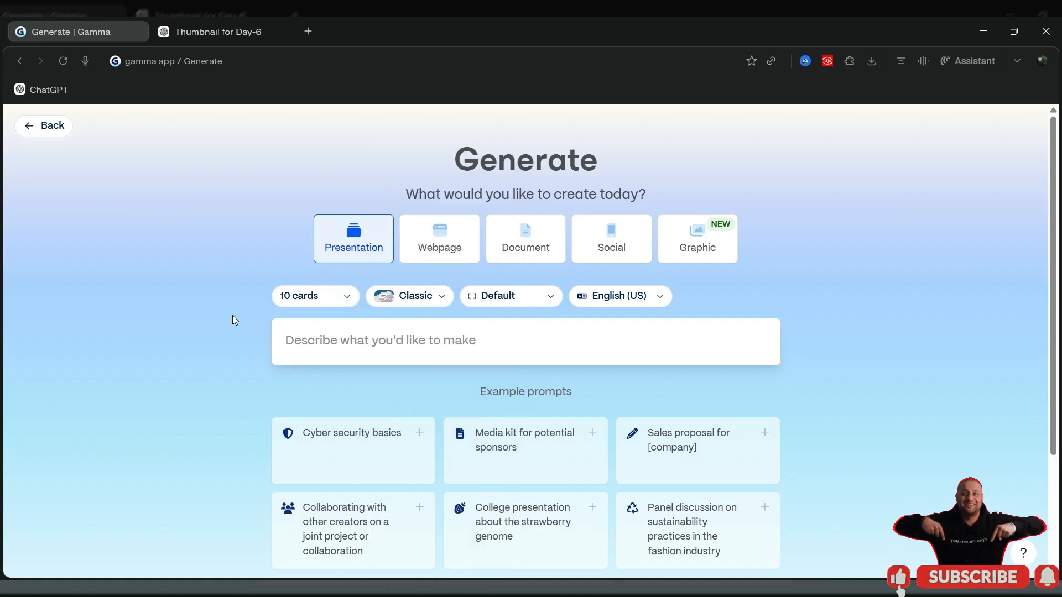
pyautogui.click(441, 306)
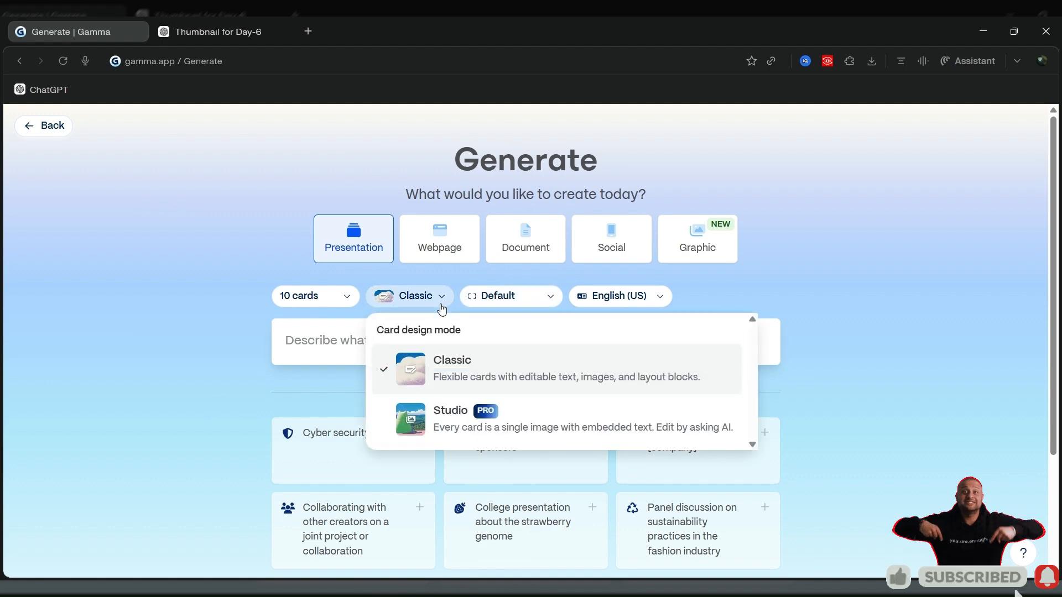
pyautogui.click(495, 298)
pyautogui.click(556, 297)
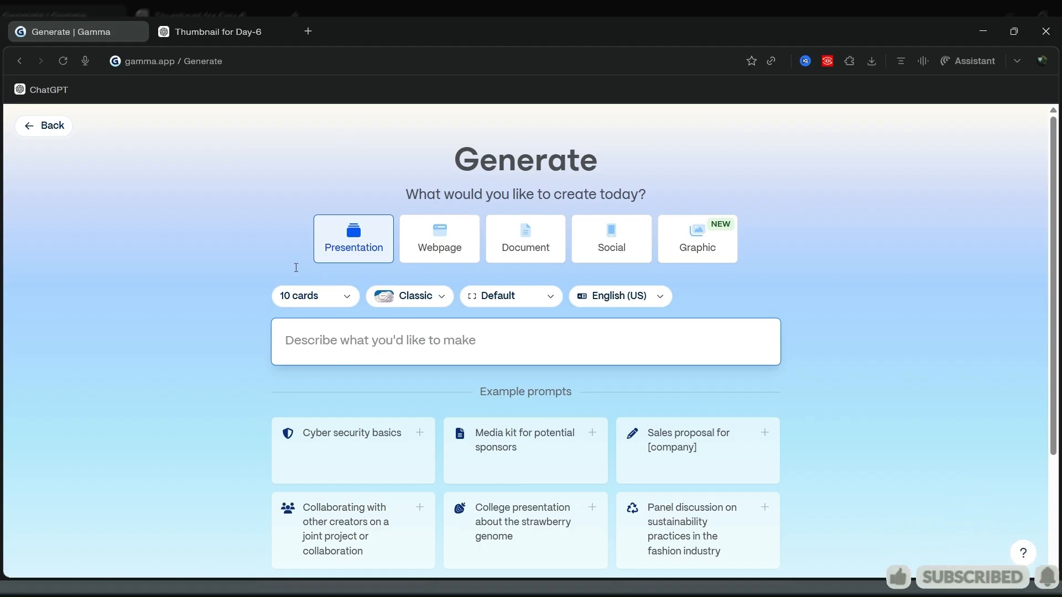
# - Paste the "AI POWER — 10-Slide Presentation" outline from the ChatGPT conversation into the Gamma prompt and continue to the prompt editor
pyautogui.click(230, 18)
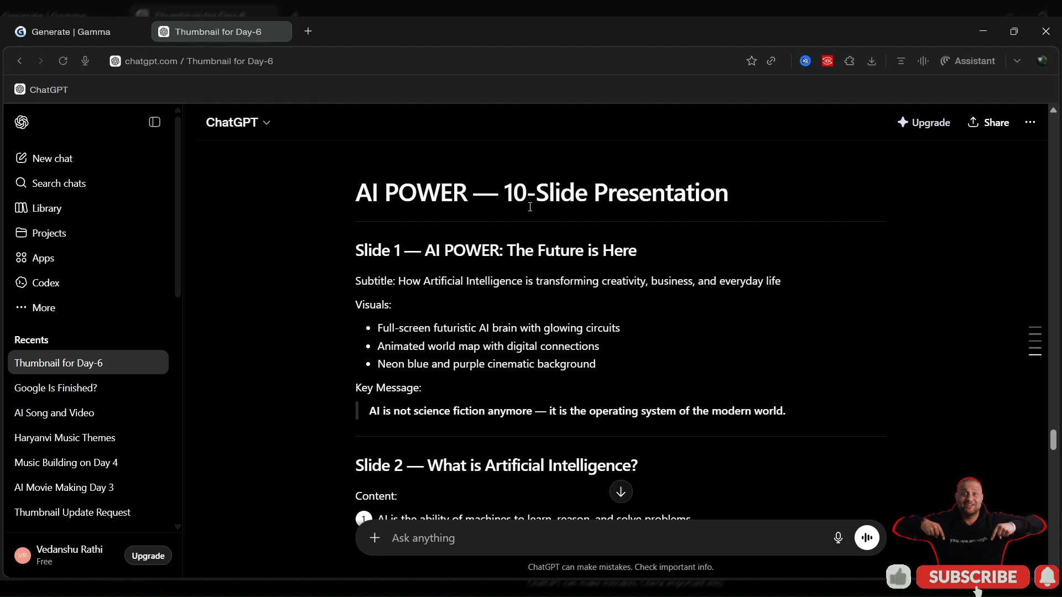
pyautogui.click(83, 22)
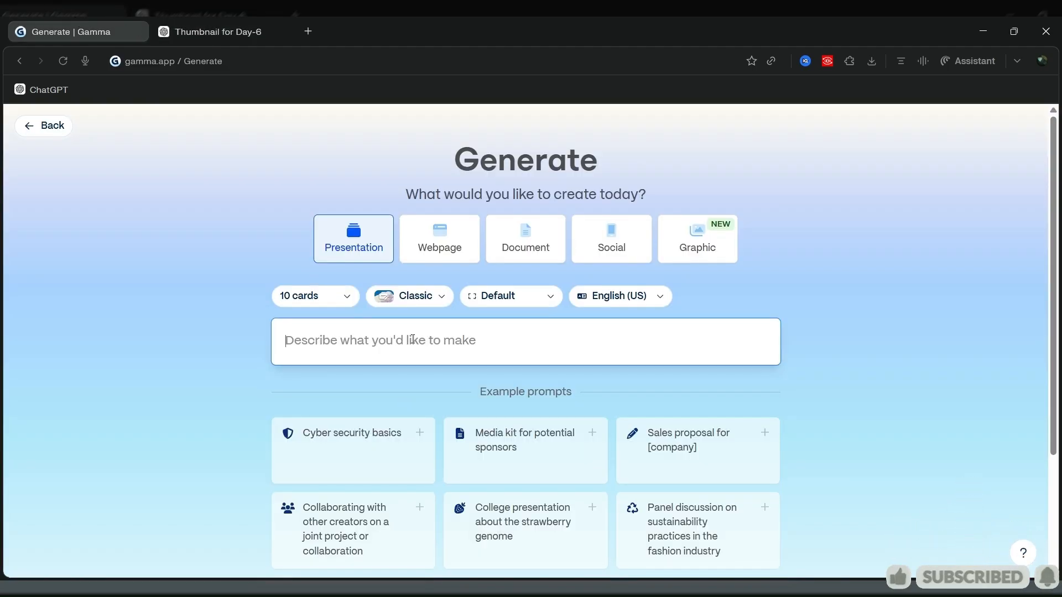
pyautogui.hotkey('ctrl', 'v')
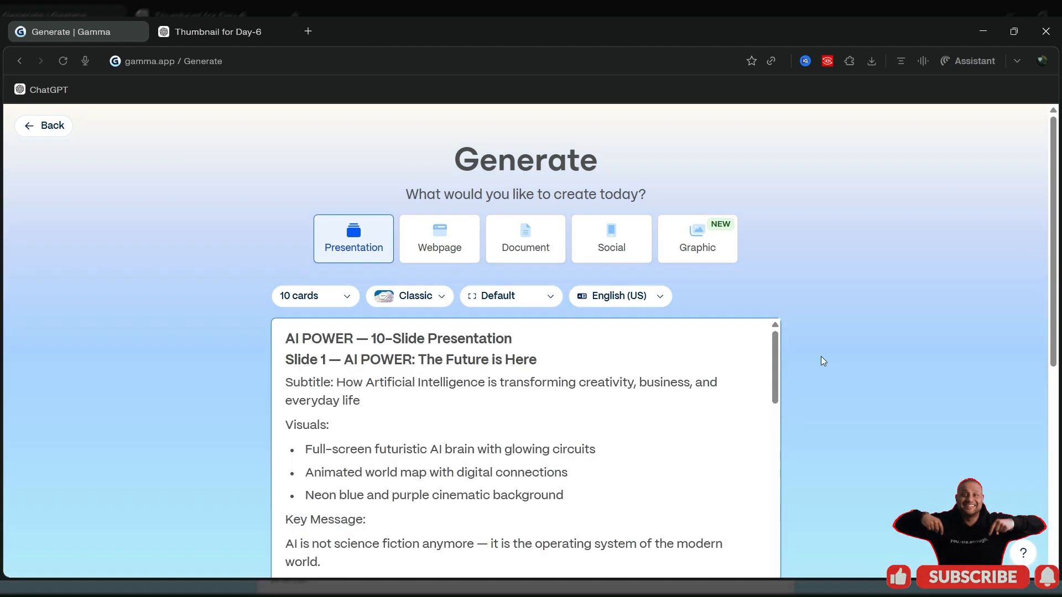
pyautogui.scroll(-6, 866, 377)
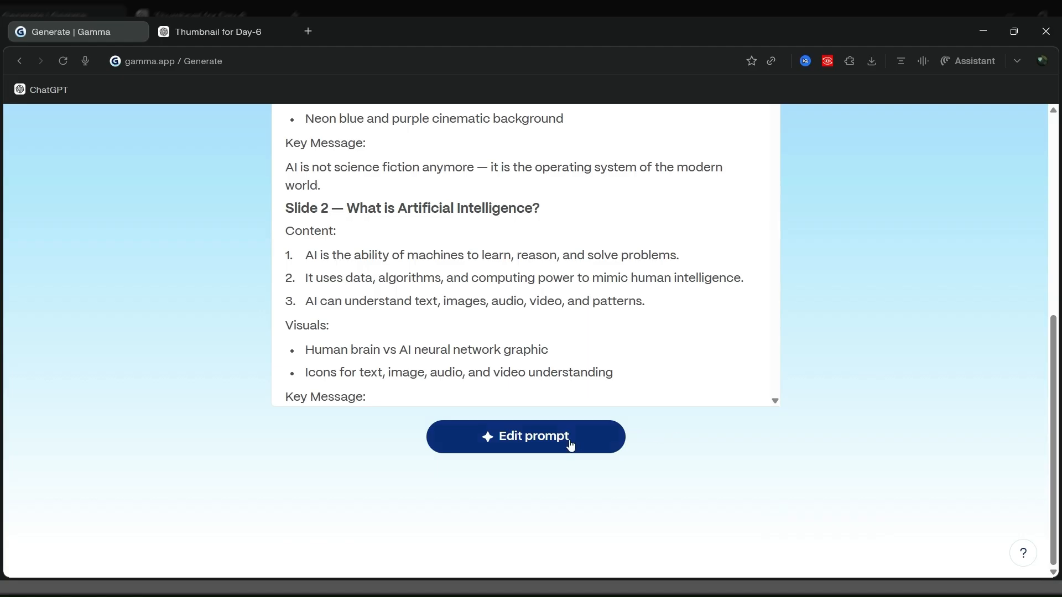
pyautogui.scroll(6, 842, 387)
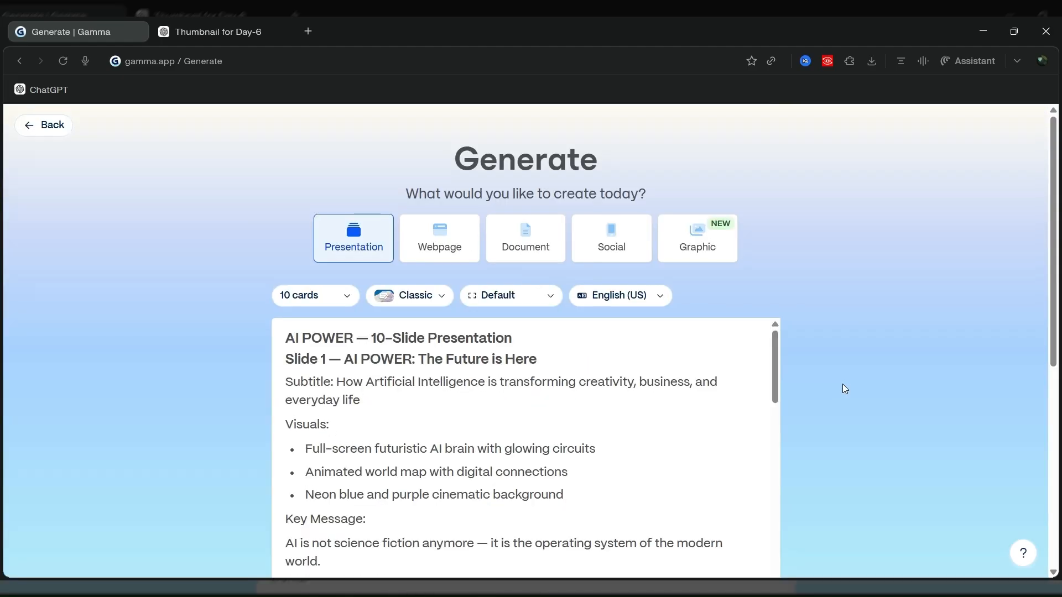
pyautogui.scroll(-6, 842, 384)
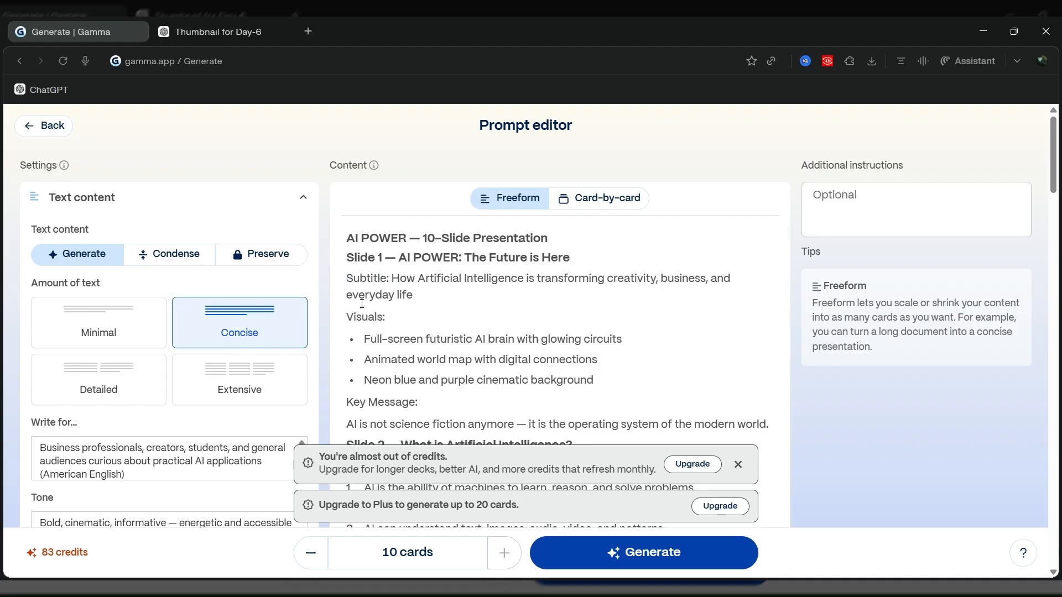
# - Try the Condense text content mode and return to Generate
pyautogui.scroll(-2, 263, 215)
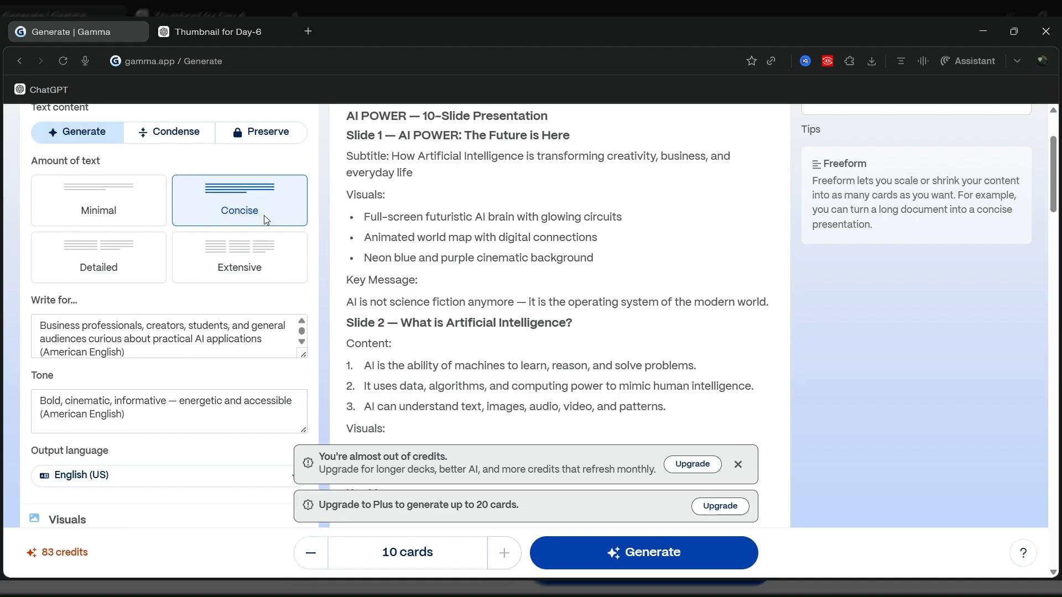
pyautogui.scroll(2, 264, 217)
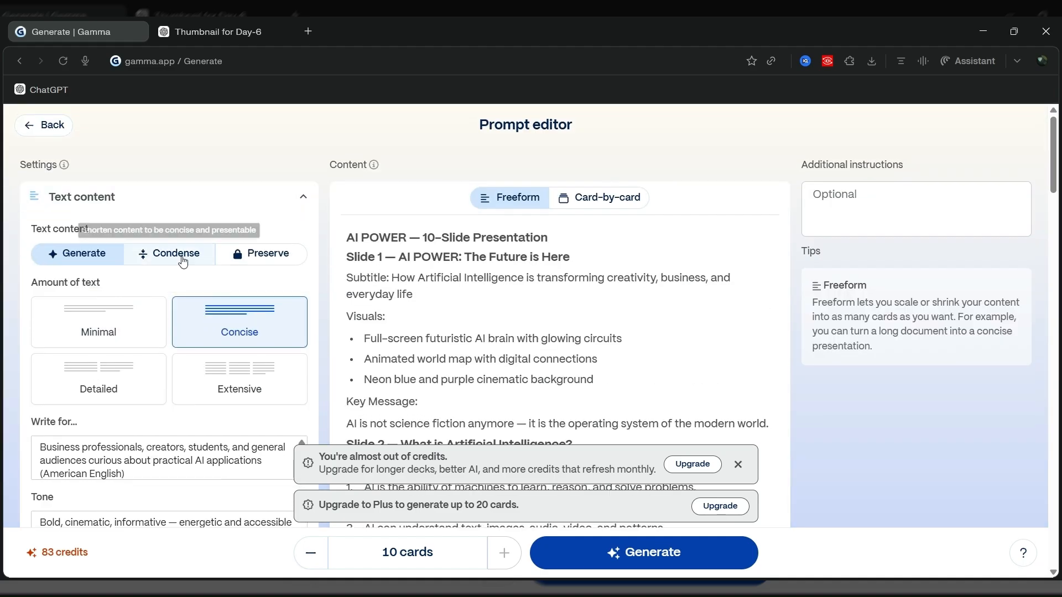
pyautogui.click(183, 259)
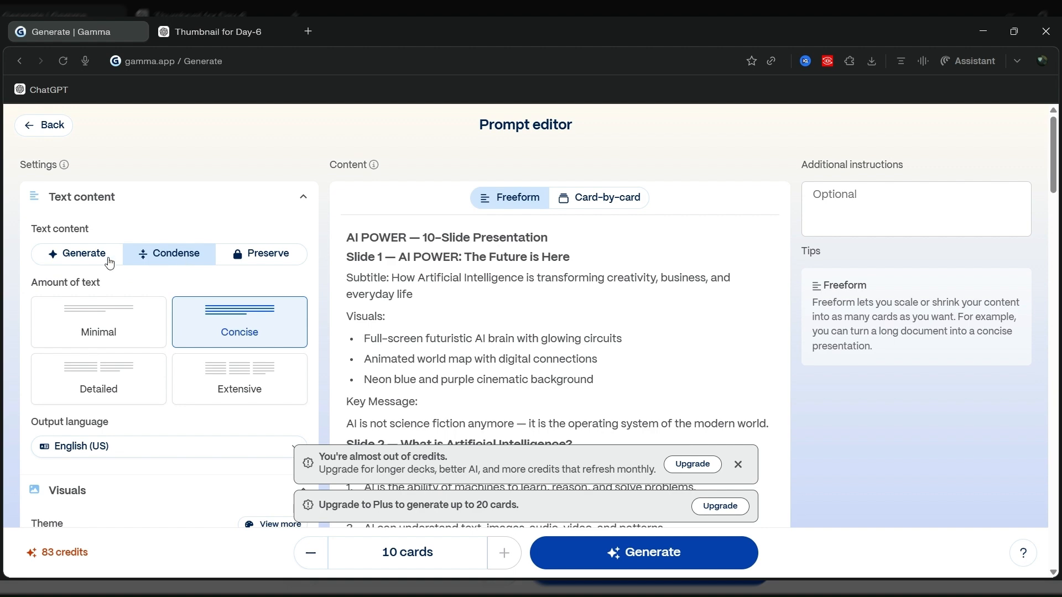
pyautogui.click(109, 262)
# - Apply the Sanguine theme to the presentation's visuals
pyautogui.scroll(-3, 271, 209)
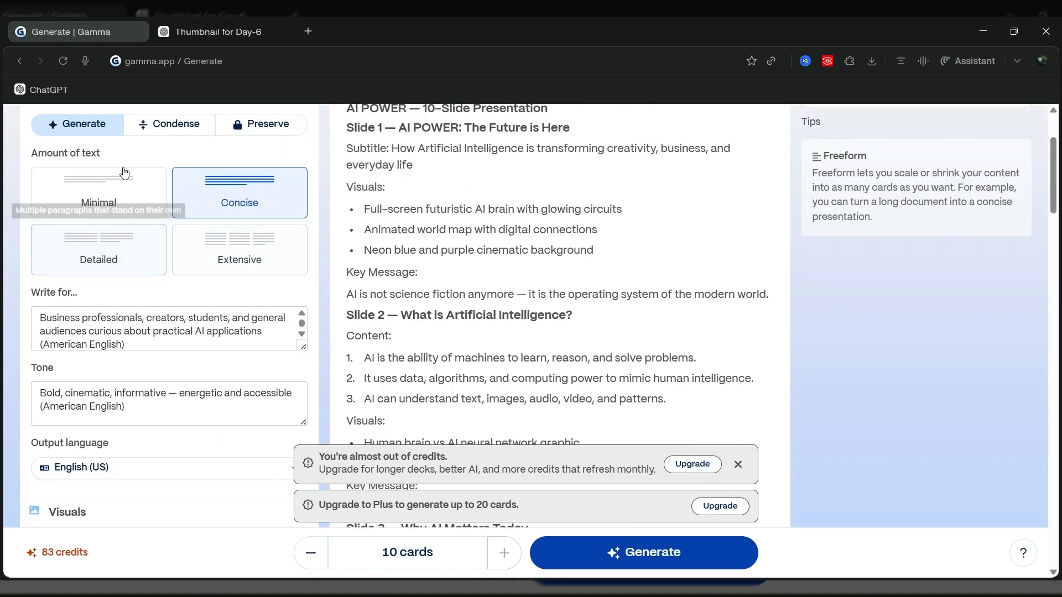
pyautogui.scroll(-1, 185, 346)
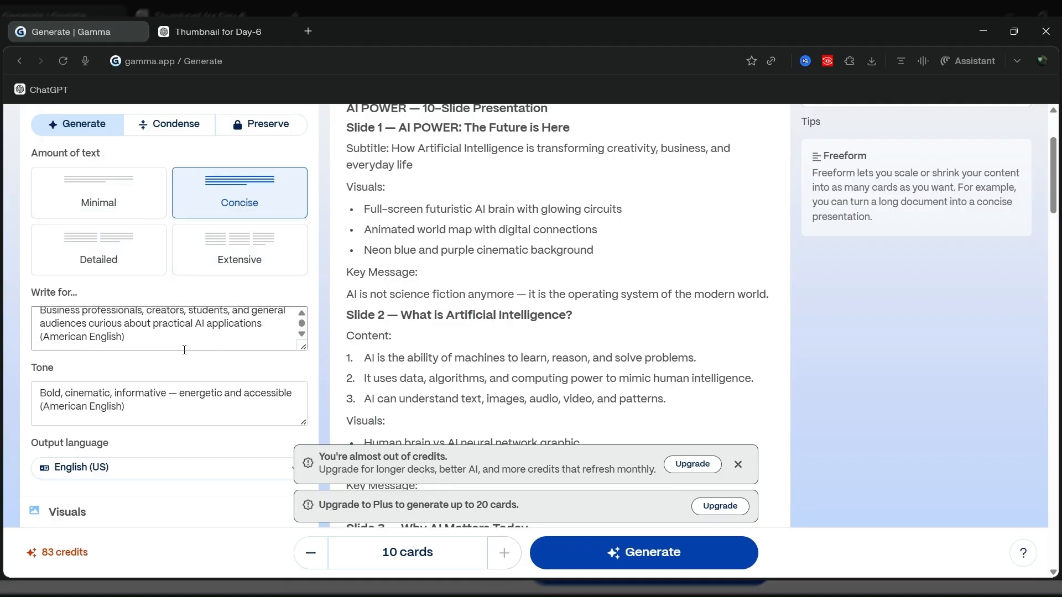
pyautogui.scroll(-3, 184, 350)
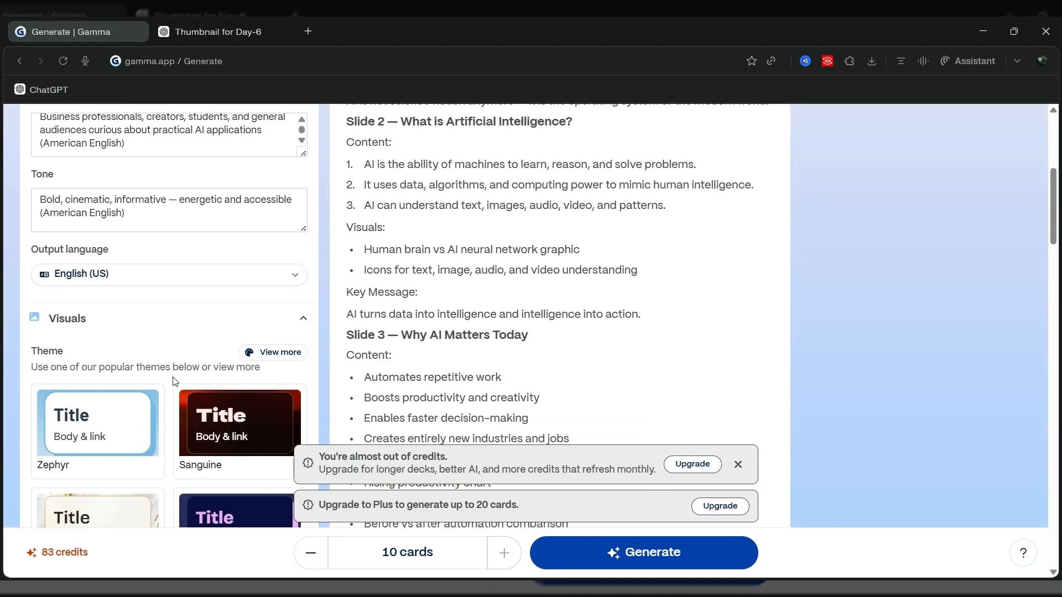
pyautogui.scroll(-4, 174, 382)
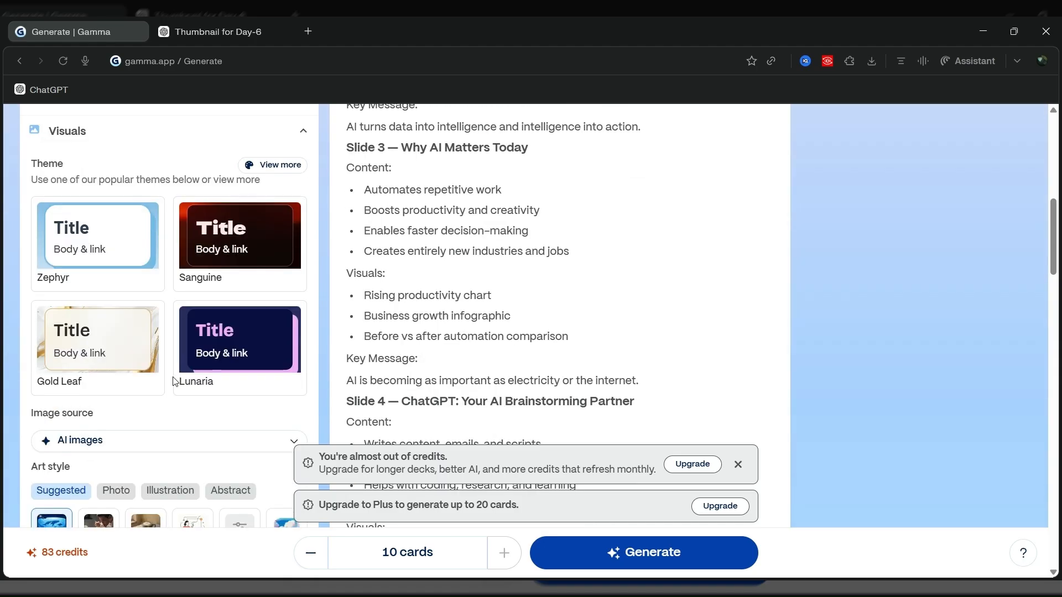
pyautogui.click(197, 210)
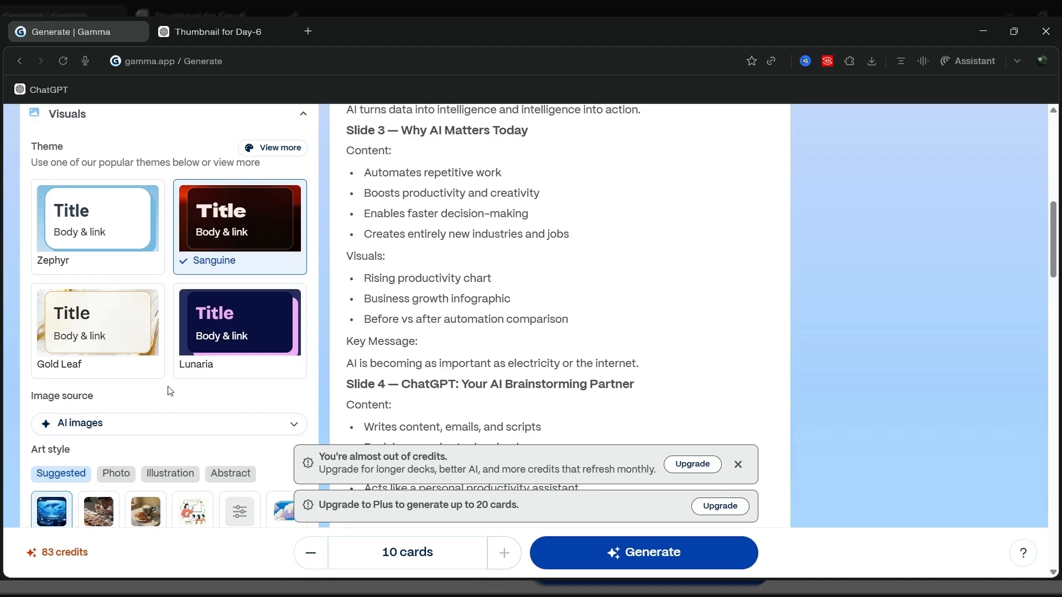
# - Examine the image settings and AI image model choices, and compare the Card-by-card content mode with Freeform
pyautogui.scroll(-4, 169, 391)
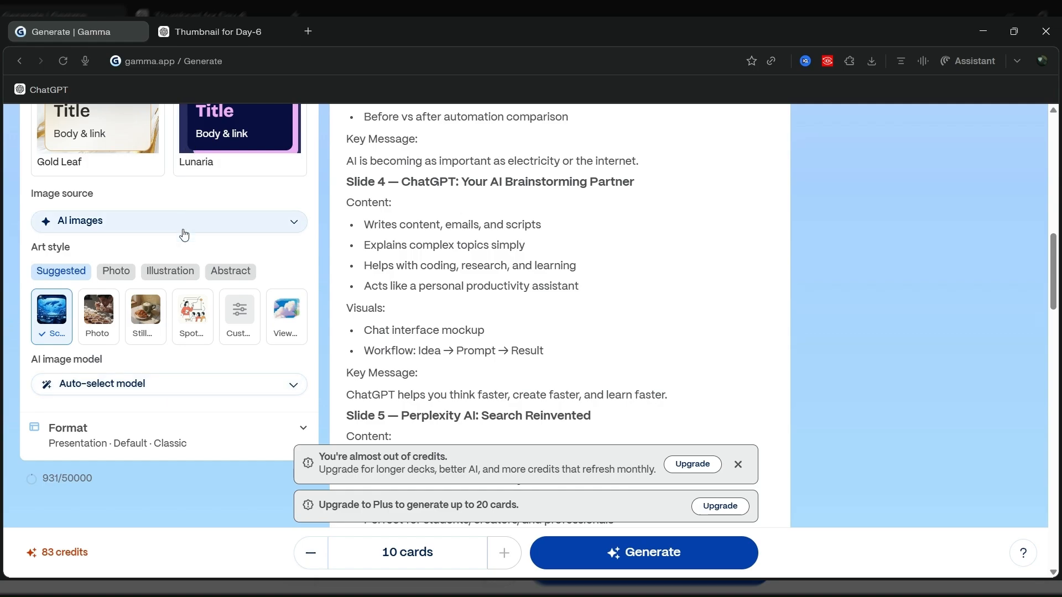
pyautogui.click(134, 382)
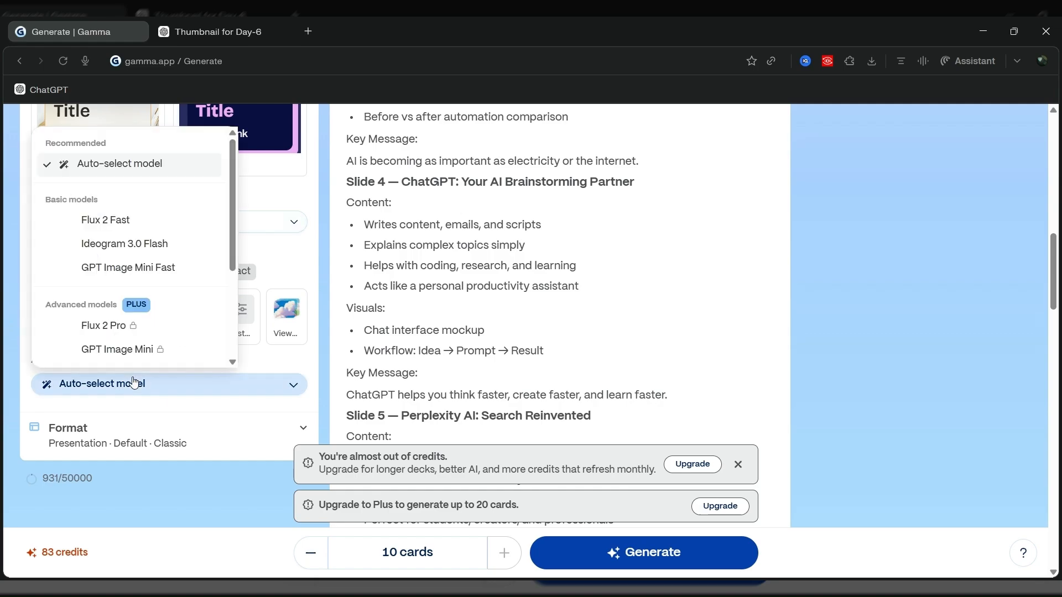
pyautogui.click(279, 267)
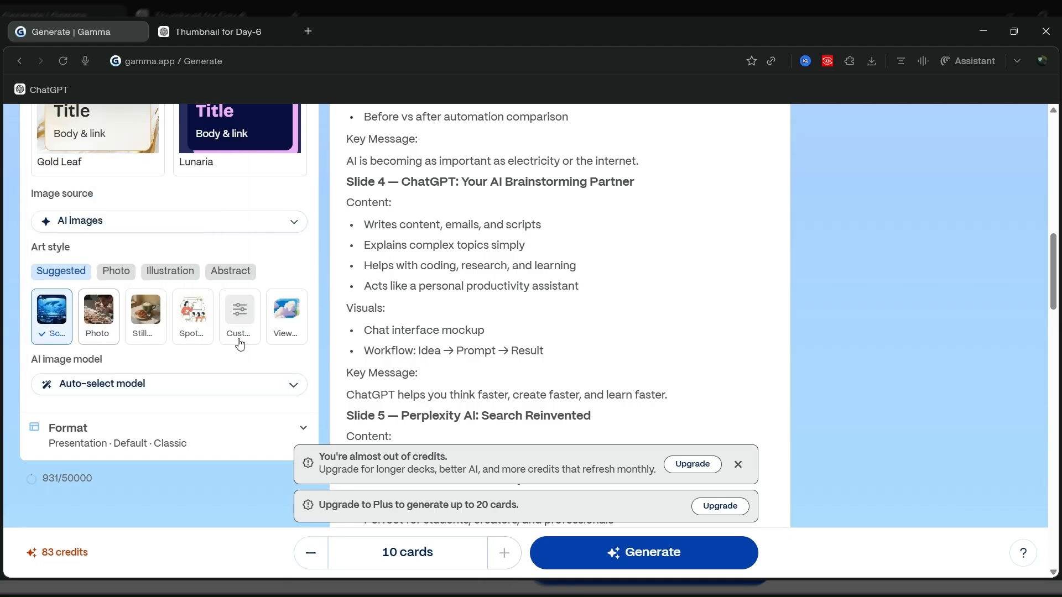
pyautogui.scroll(-5, 861, 302)
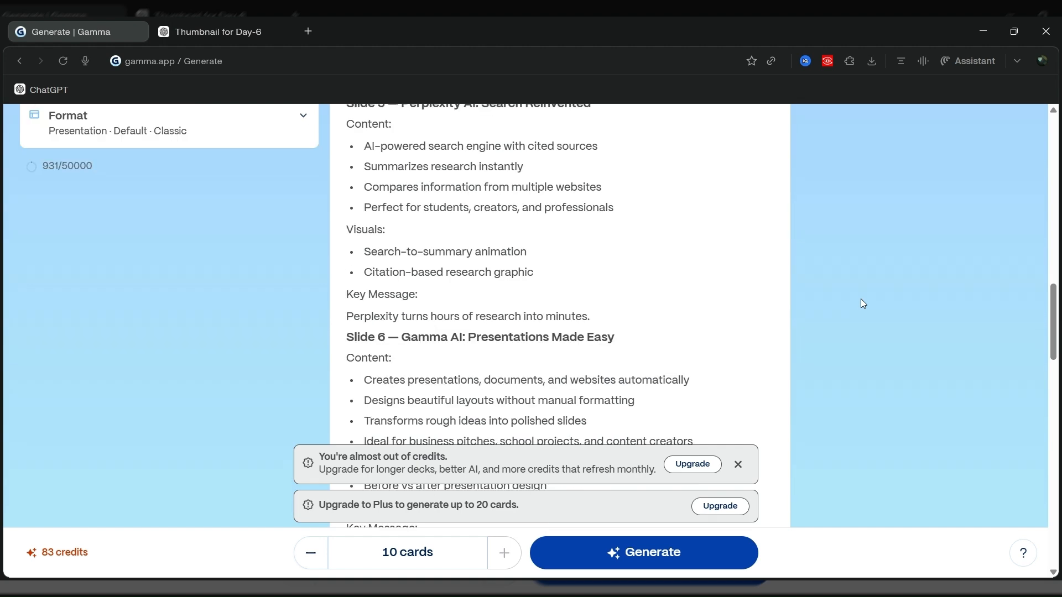
pyautogui.scroll(10, 861, 301)
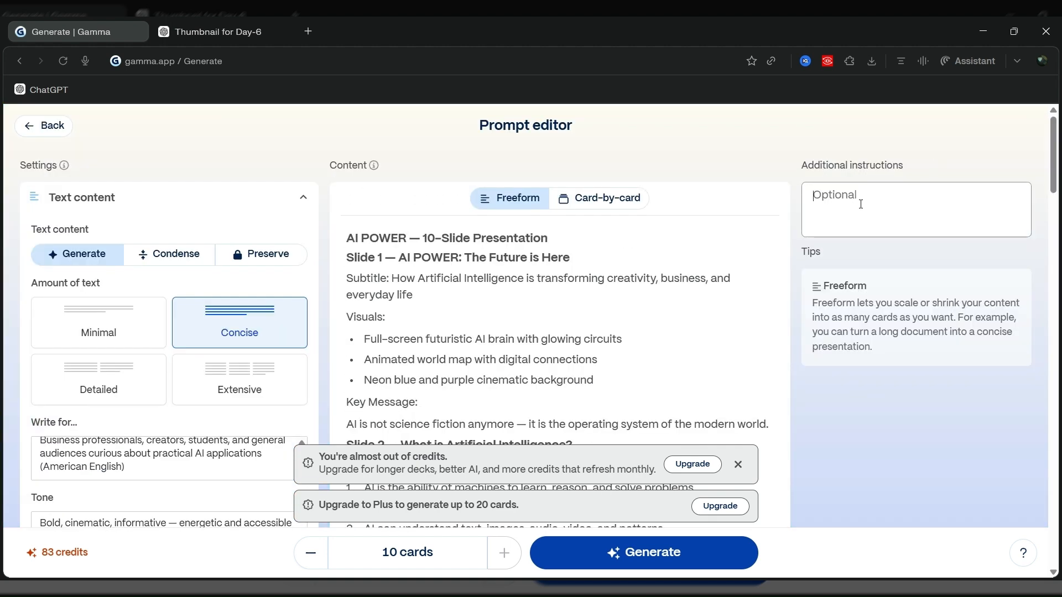
pyautogui.click(860, 204)
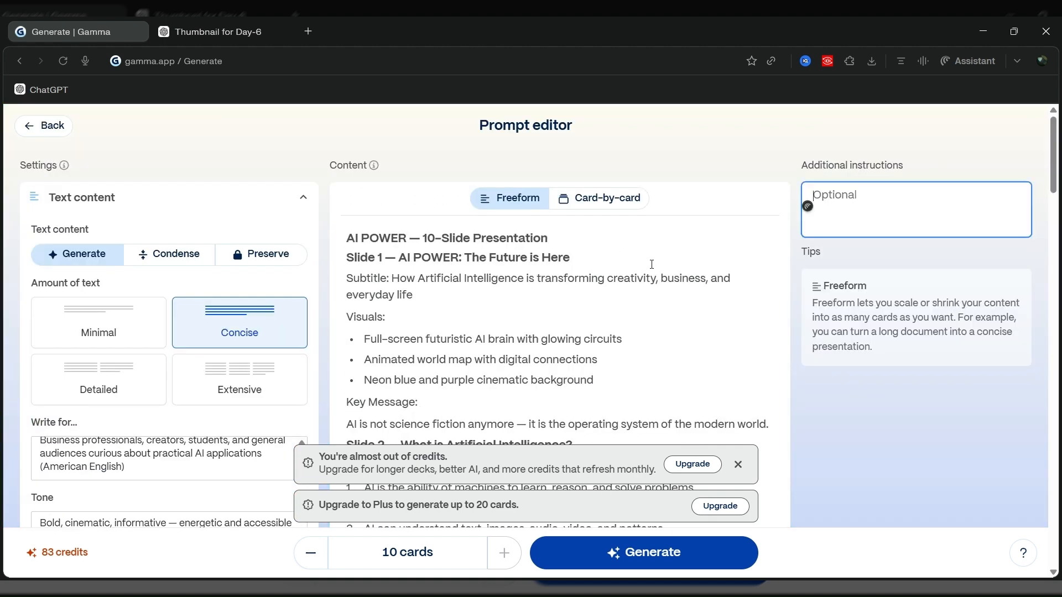
pyautogui.click(612, 198)
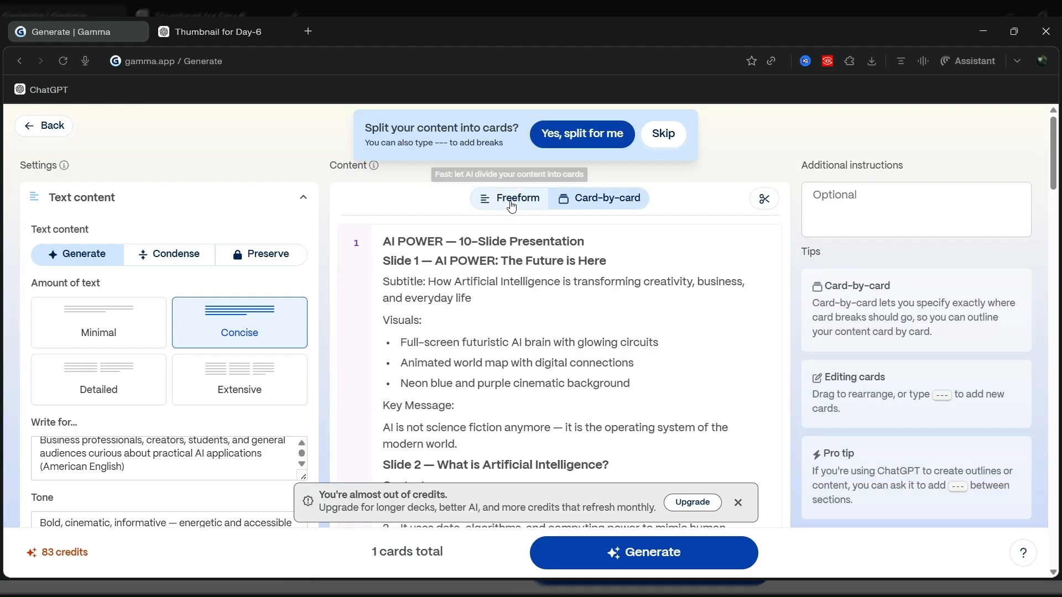
pyautogui.click(512, 204)
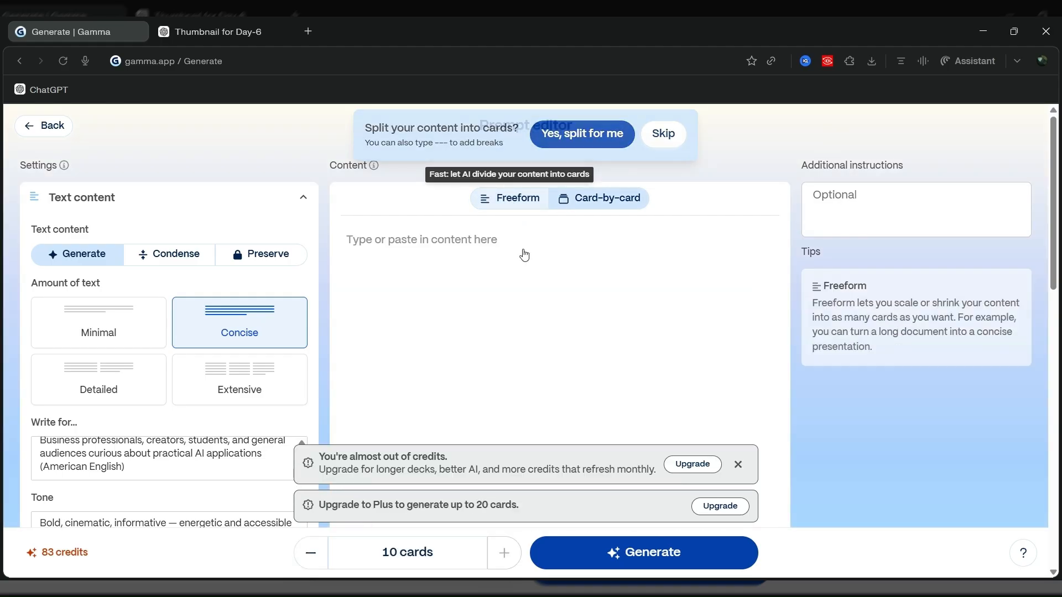
# - Generate the 10-card presentation from the freeform outline and dismiss the low-credits notice
pyautogui.click(631, 555)
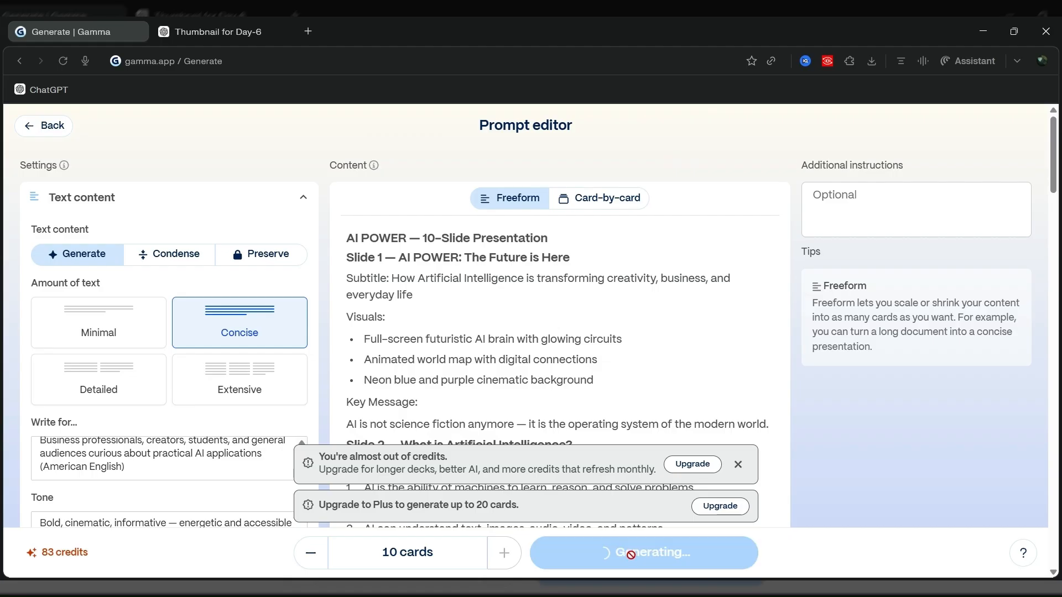
pyautogui.click(738, 466)
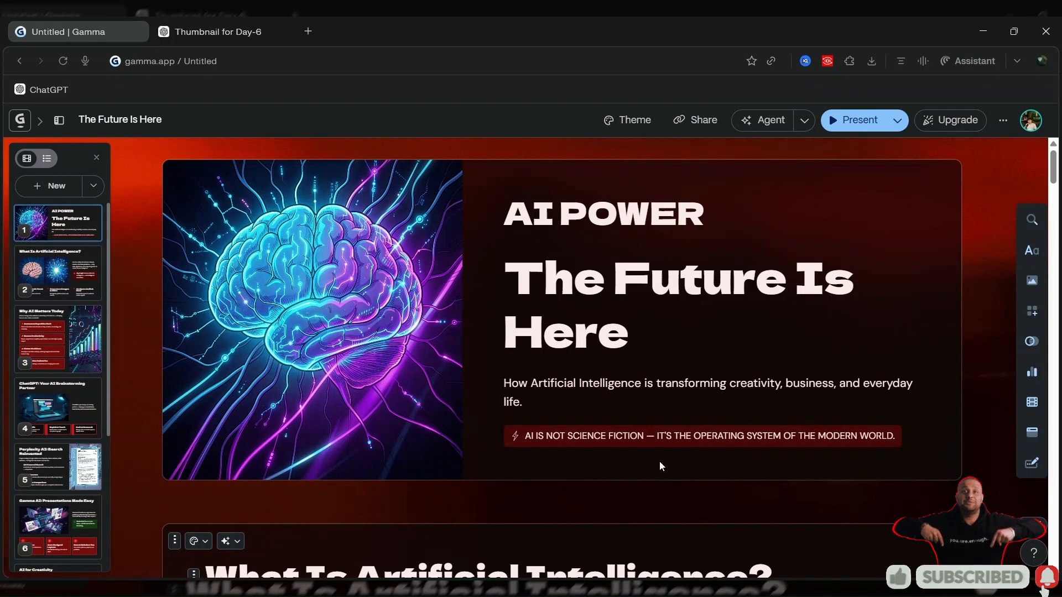
# - Examine the first five cards of the generated presentation, from the AI POWER title through Perplexity AI: Search Reinvented
pyautogui.scroll(-2, 660, 462)
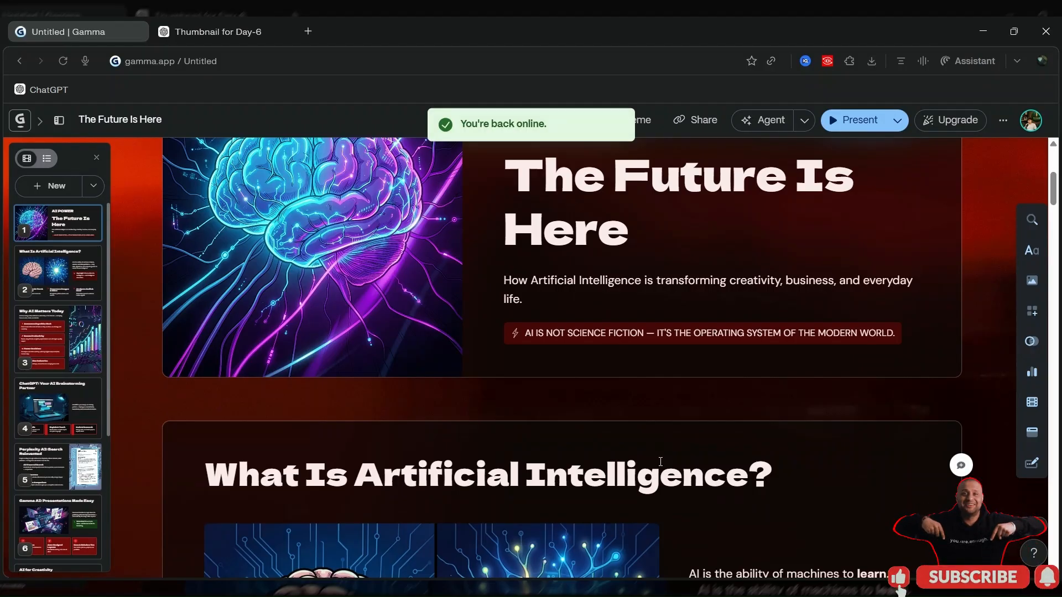
pyautogui.scroll(-3, 357, 346)
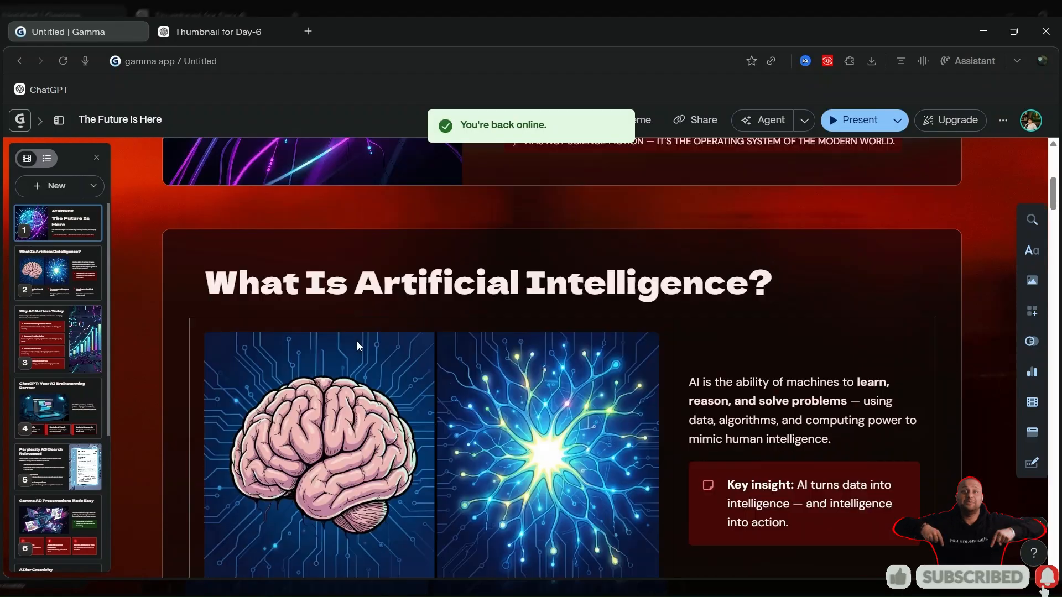
pyautogui.scroll(-1, 356, 347)
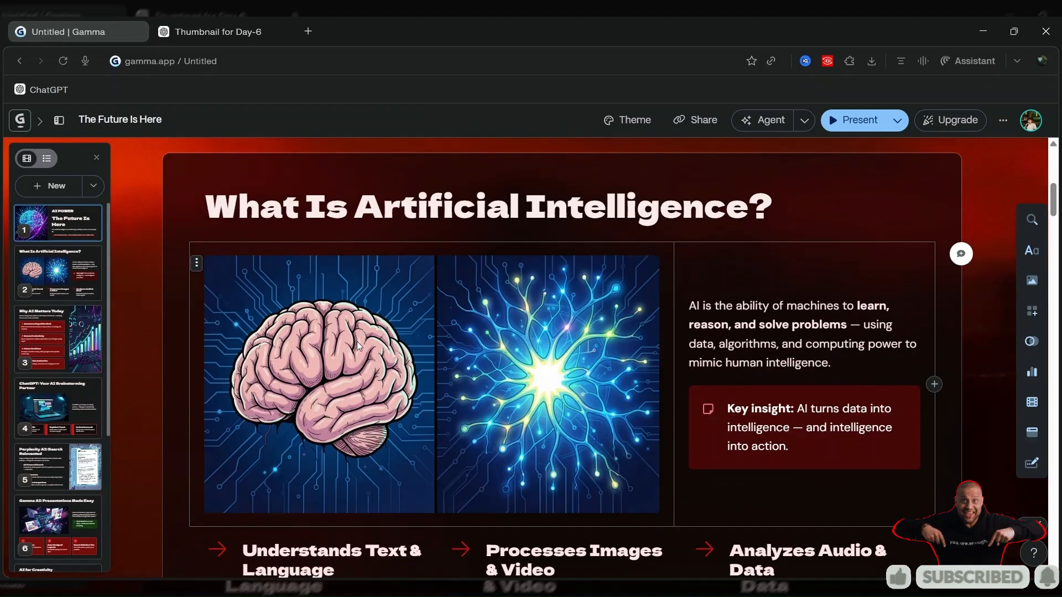
pyautogui.scroll(-4, 356, 346)
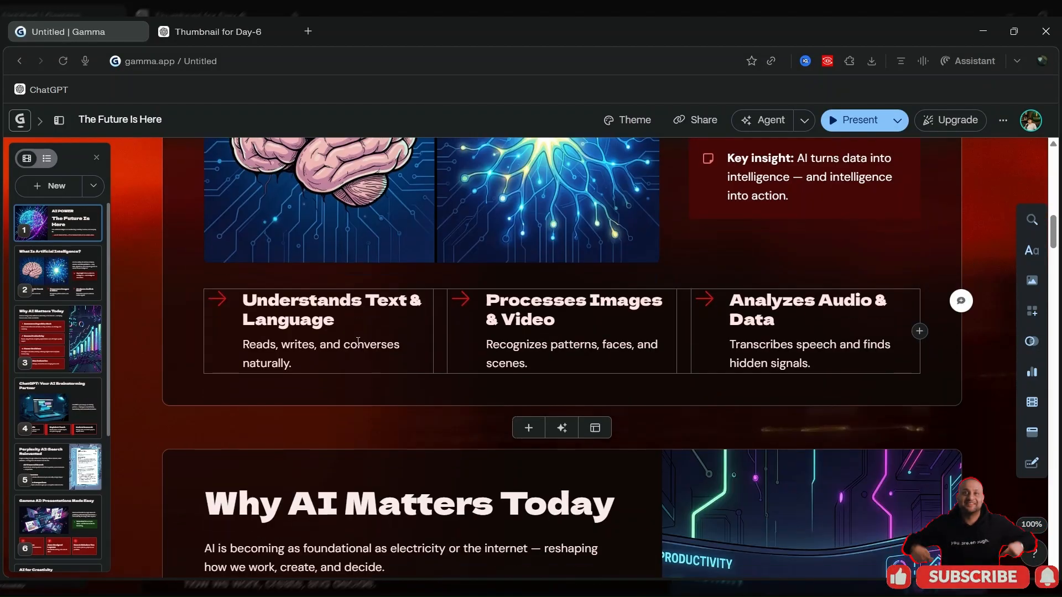
pyautogui.scroll(-7, 358, 341)
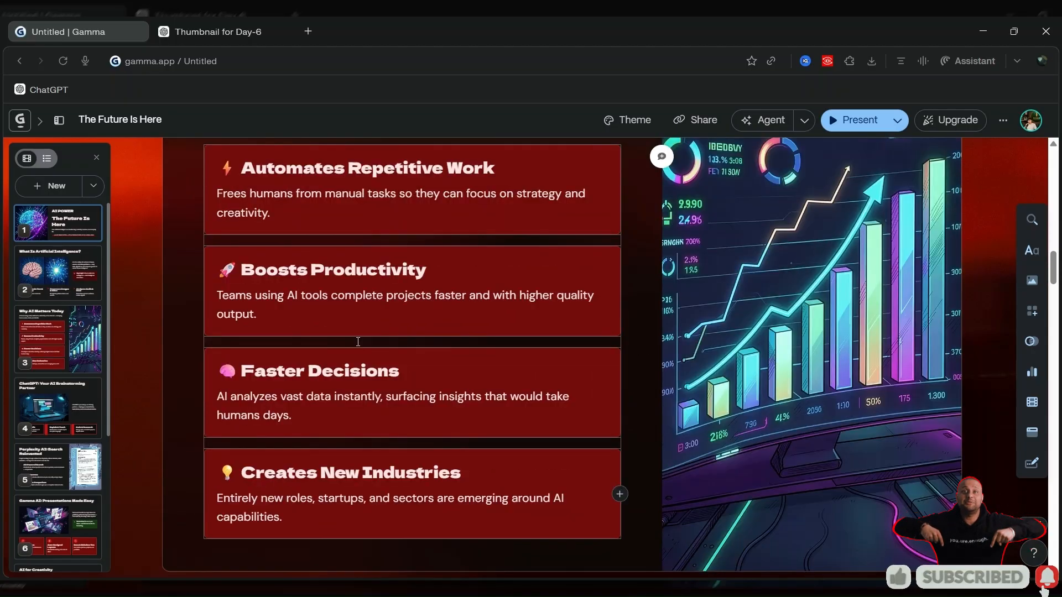
pyautogui.scroll(-5, 358, 342)
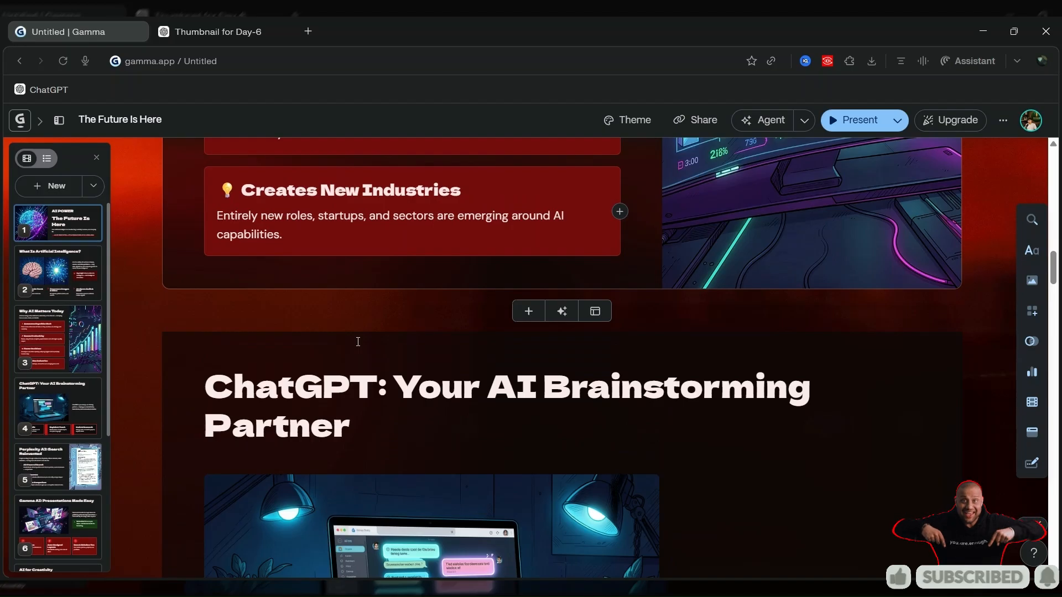
pyautogui.scroll(-5, 358, 342)
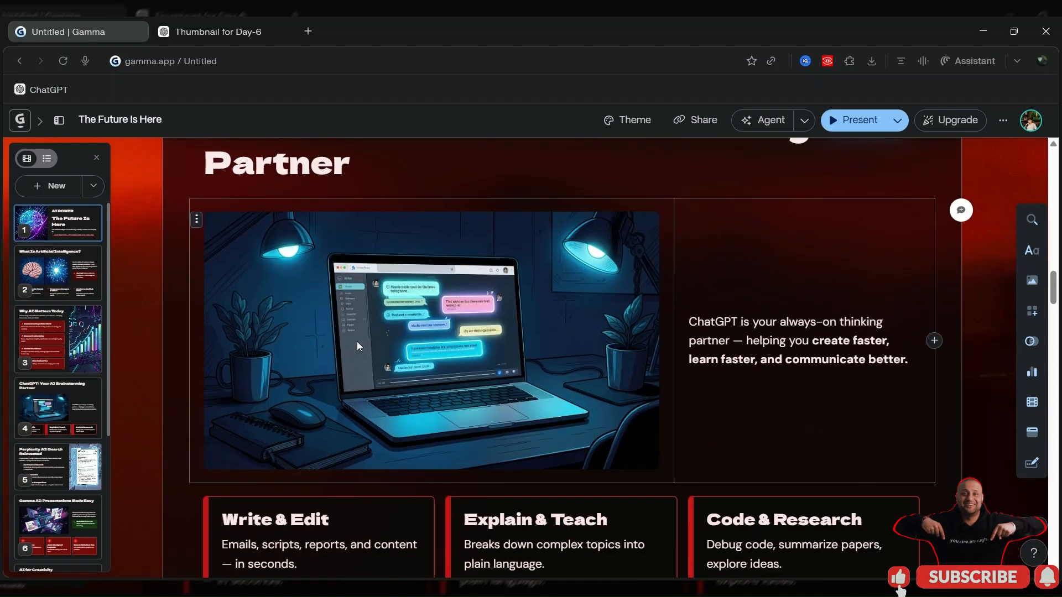
pyautogui.scroll(-2, 357, 341)
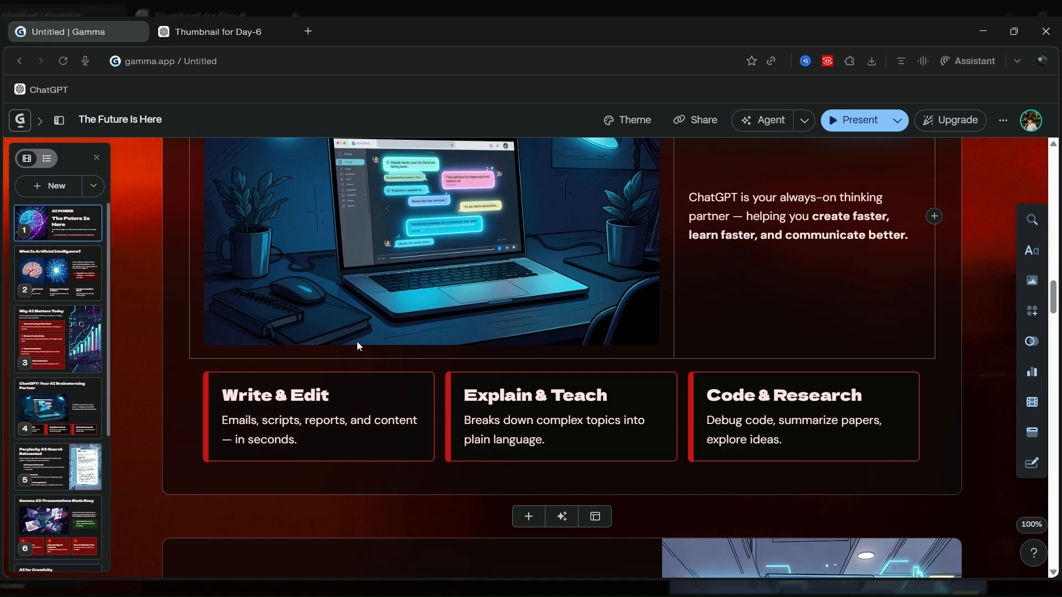
pyautogui.scroll(-5, 357, 346)
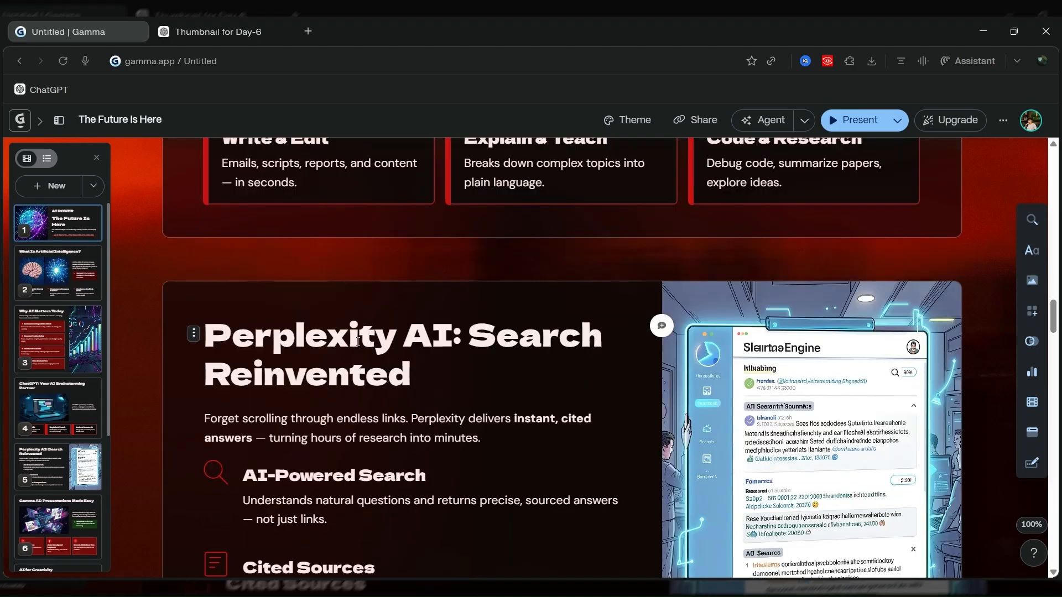
pyautogui.scroll(-4, 358, 341)
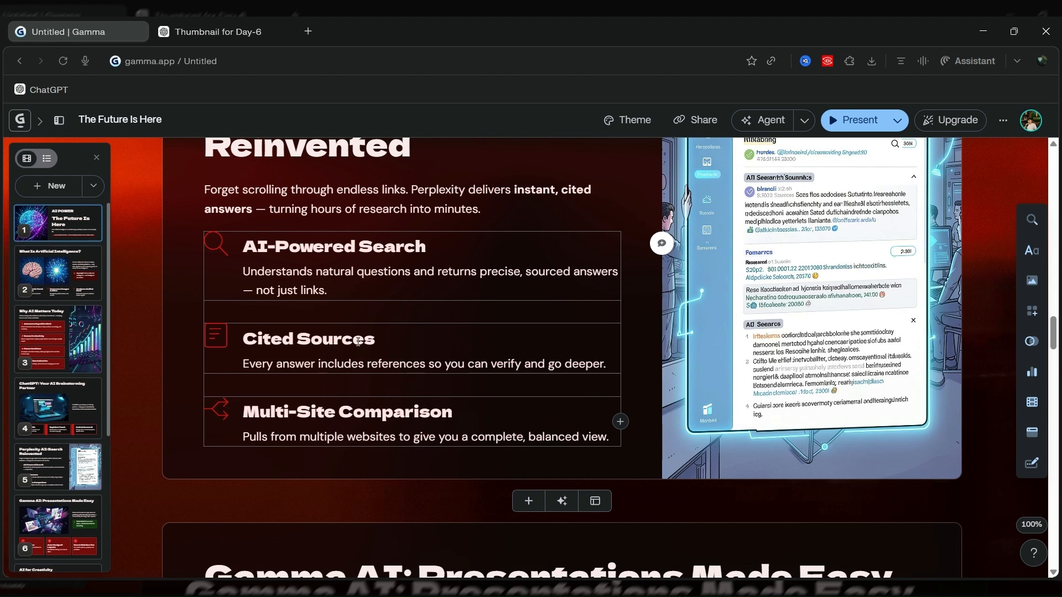
pyautogui.scroll(1, 357, 341)
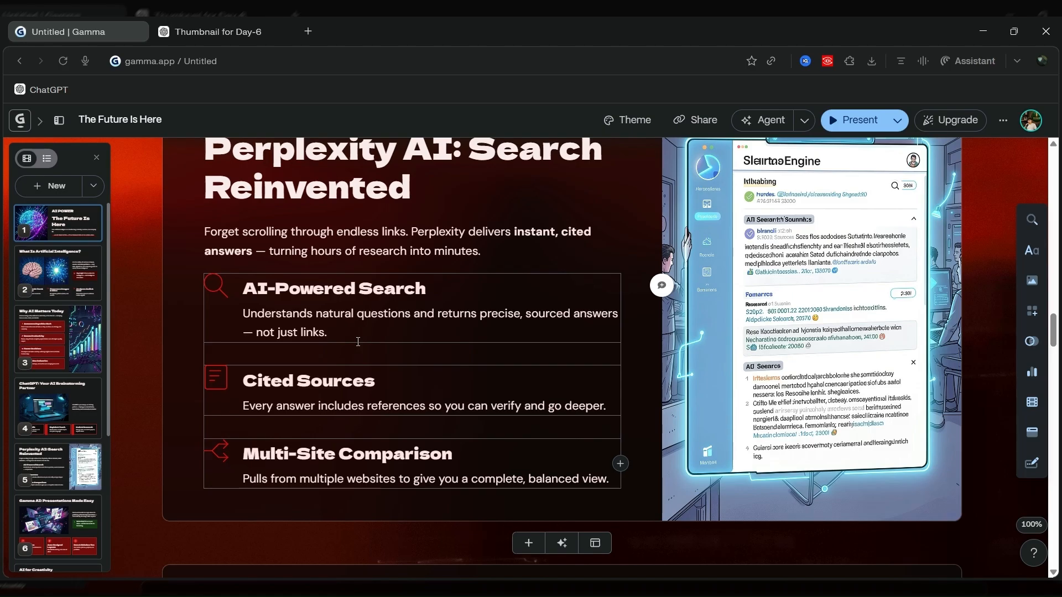
# - Examine the remaining cards from Gamma AI: Presentations Made Easy through The Biggest Advantage, and return to the first card
pyautogui.scroll(-10, 358, 341)
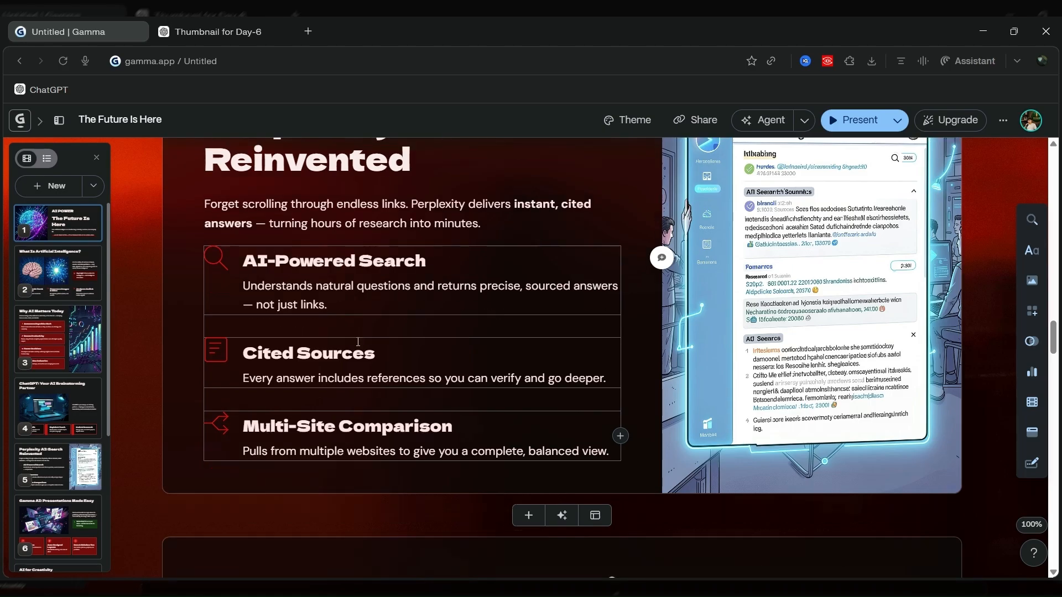
pyautogui.scroll(-1, 357, 341)
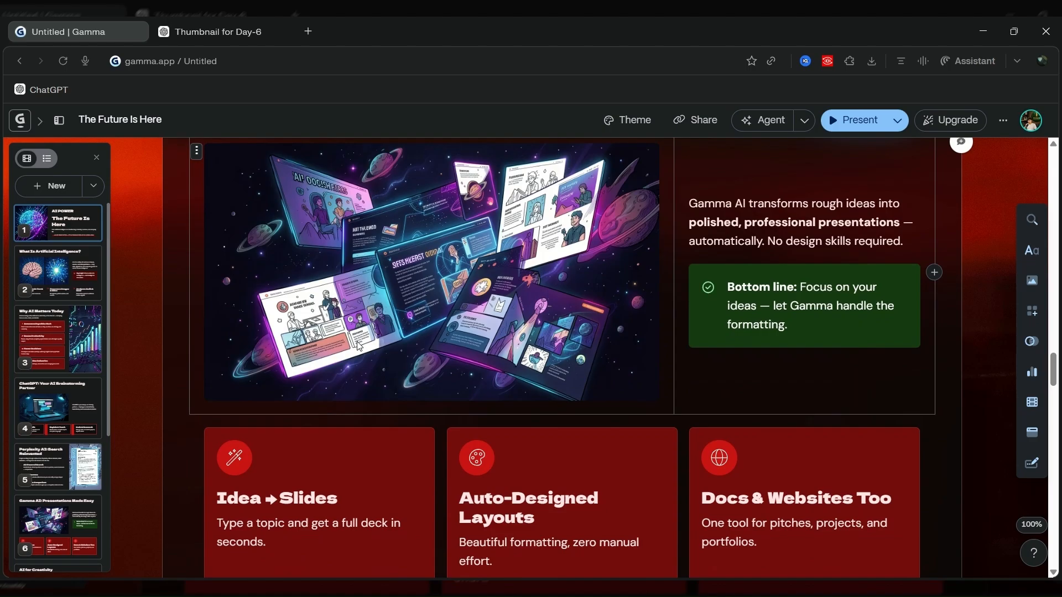
pyautogui.scroll(-13, 357, 340)
pyautogui.scroll(-4, 358, 342)
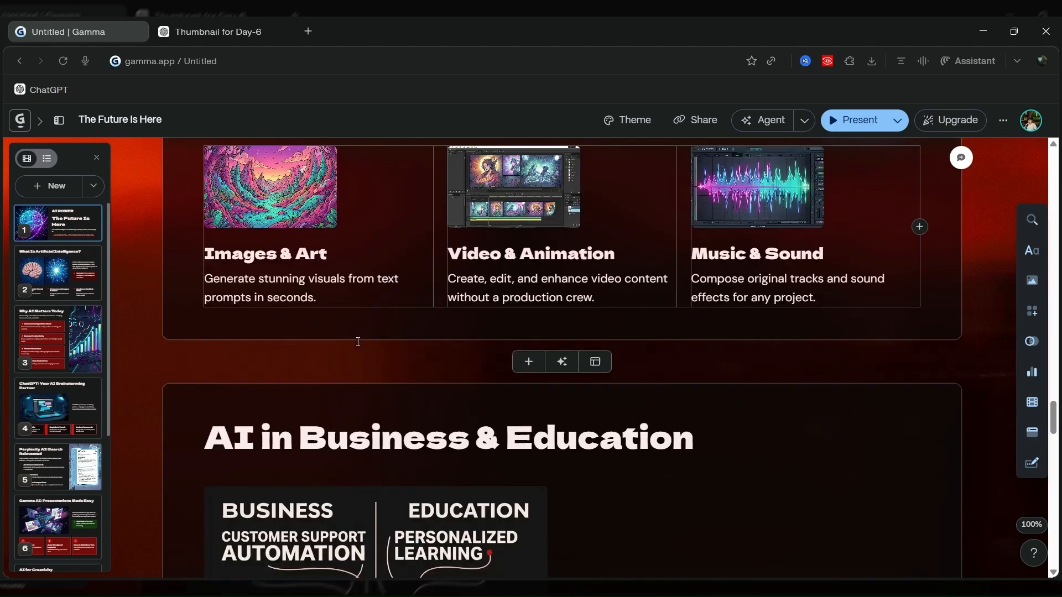
pyautogui.scroll(-9, 359, 342)
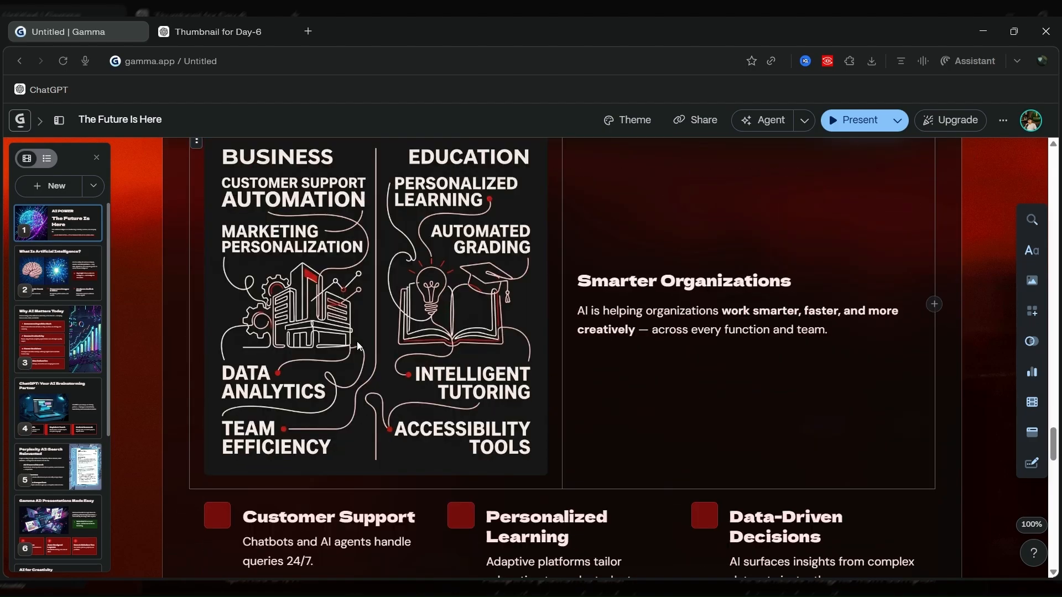
pyautogui.scroll(-14, 358, 342)
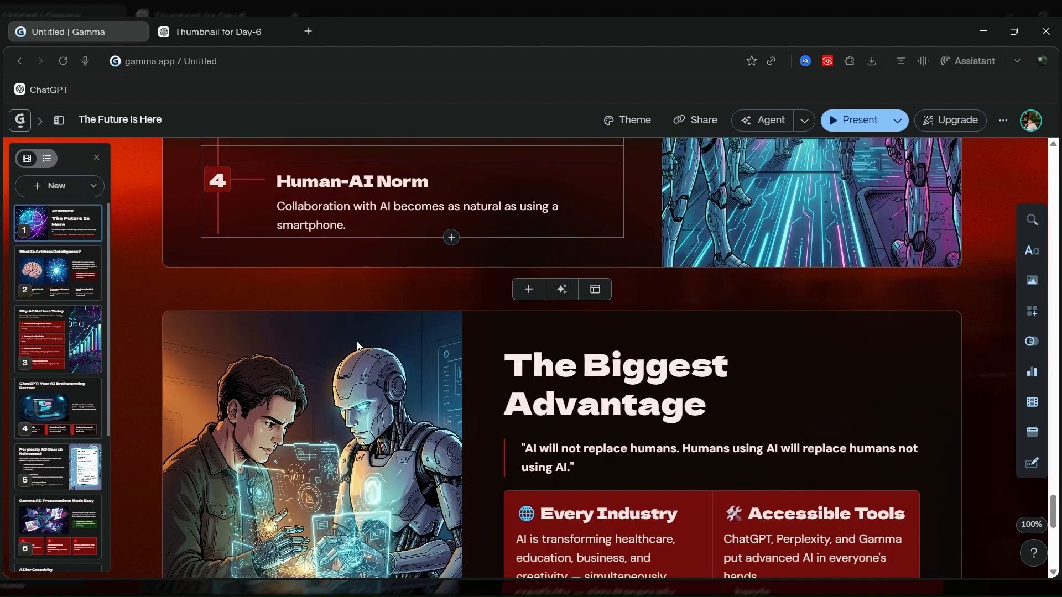
pyautogui.scroll(-5, 356, 341)
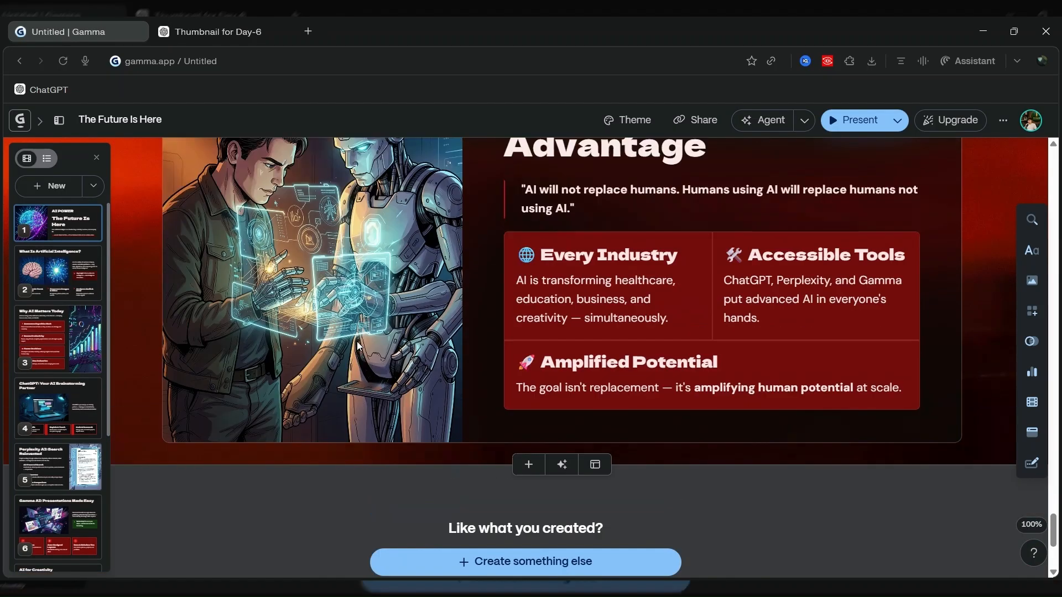
pyautogui.scroll(1, 357, 340)
pyautogui.scroll(2, 358, 345)
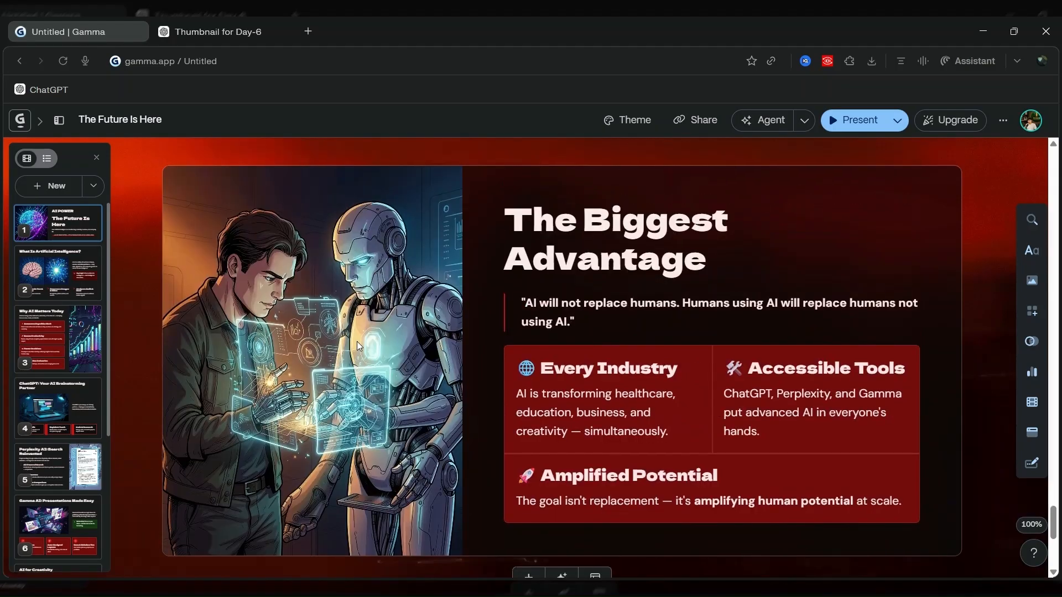
pyautogui.scroll(2, 357, 341)
pyautogui.scroll(15, 357, 341)
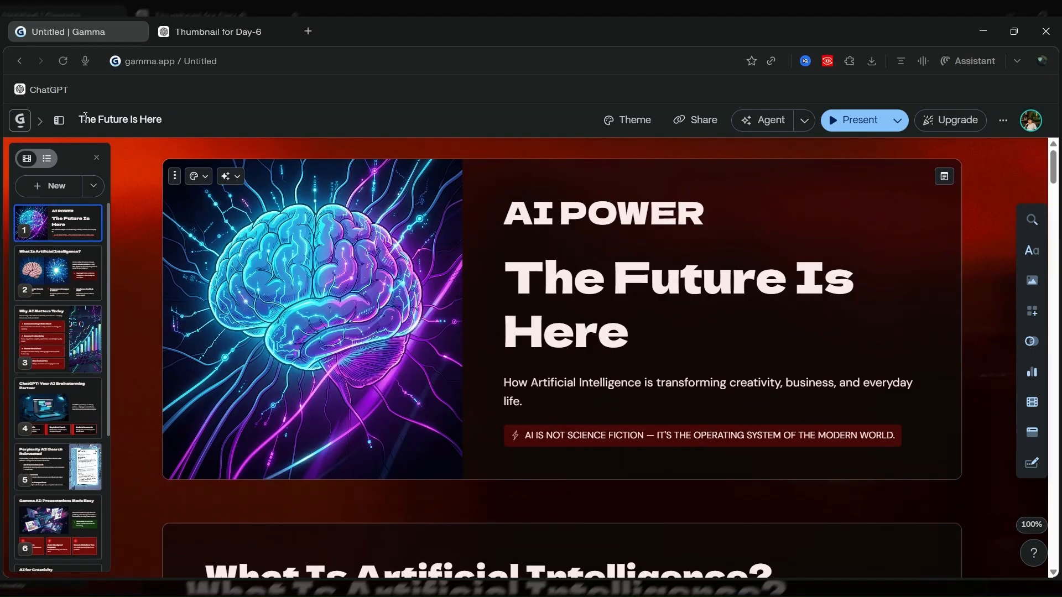
# - Go to the Gammas overview and reopen the presentation The Future Is Here
pyautogui.click(21, 121)
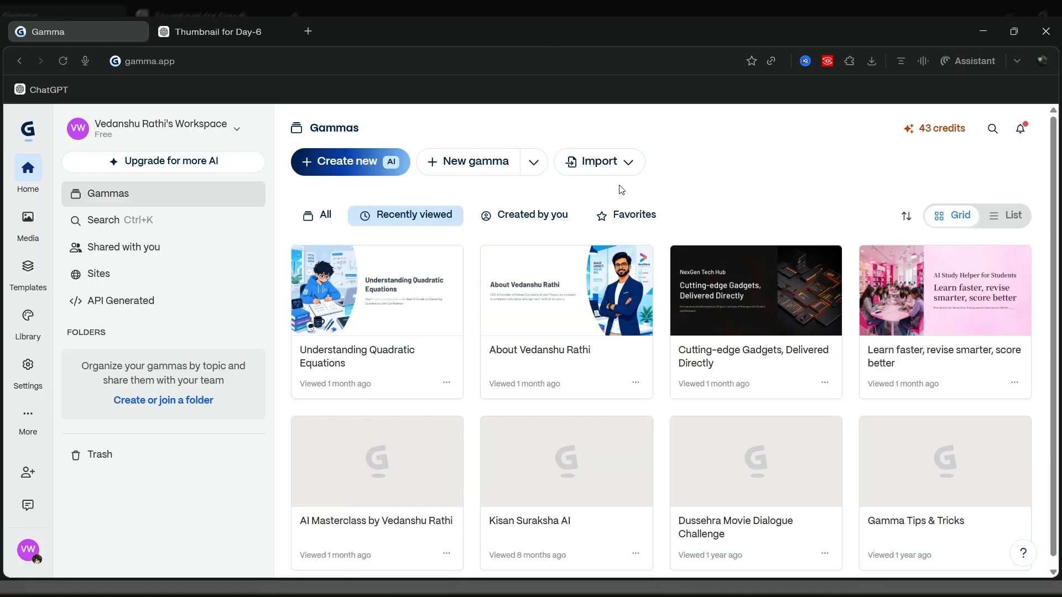
pyautogui.click(388, 313)
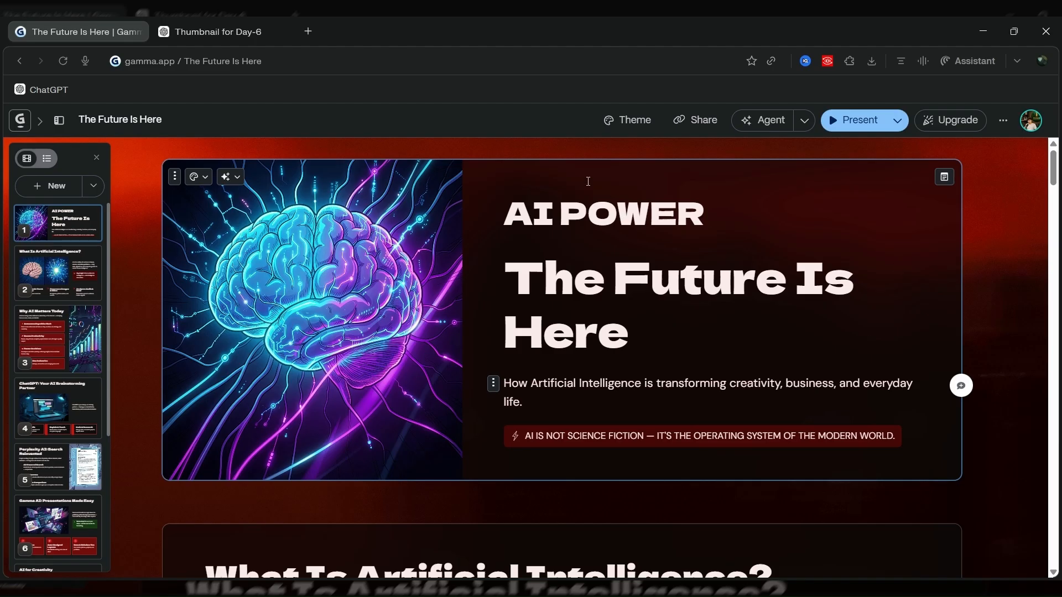
# - Try editing the AI POWER heading on the first card by deleting and retyping the P of POWER
pyautogui.click(602, 210)
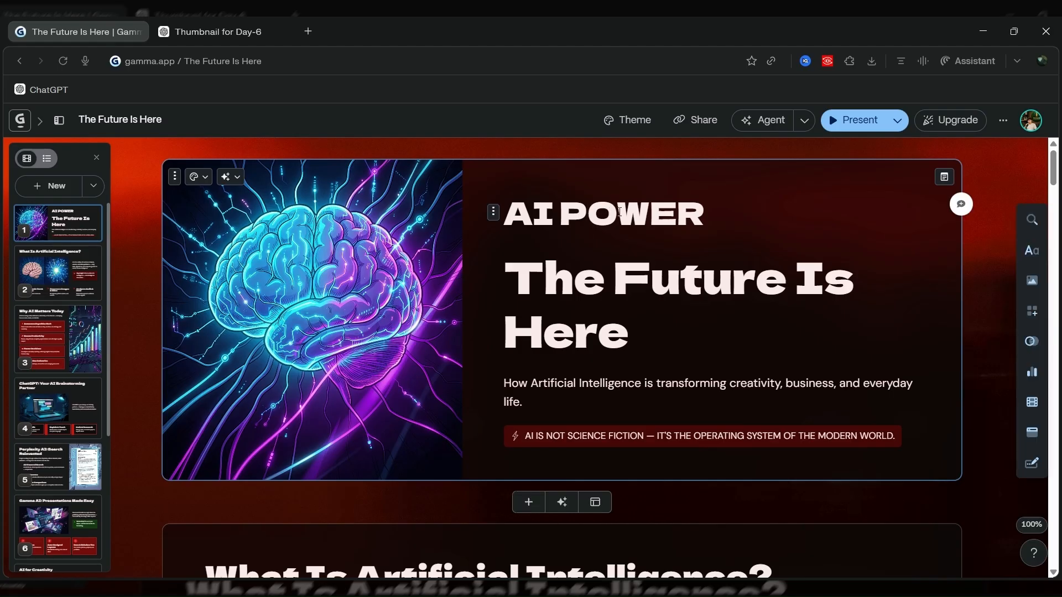
pyautogui.press('BackSpace')
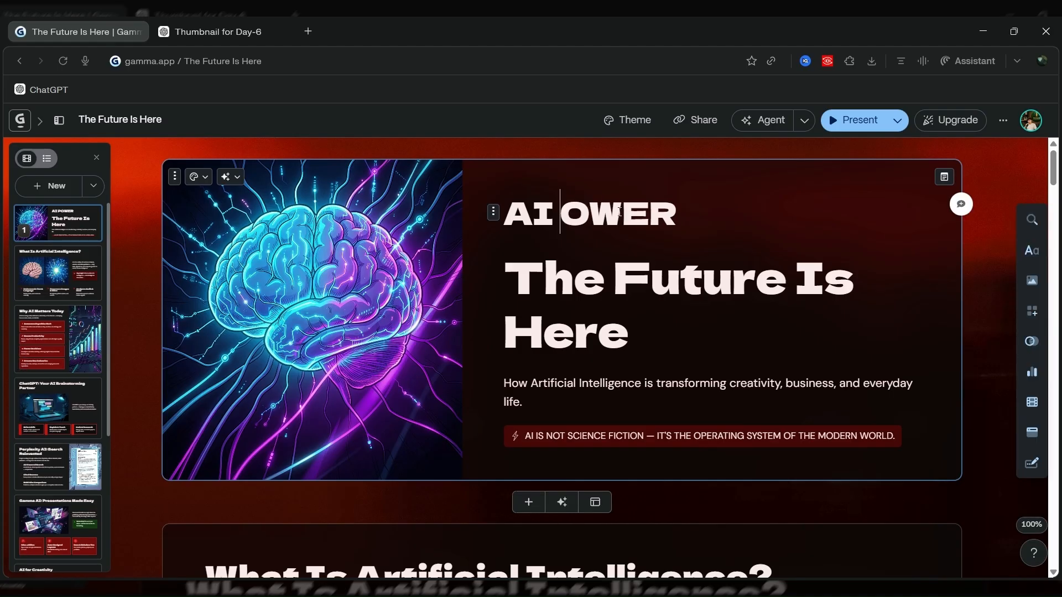
pyautogui.write('p')
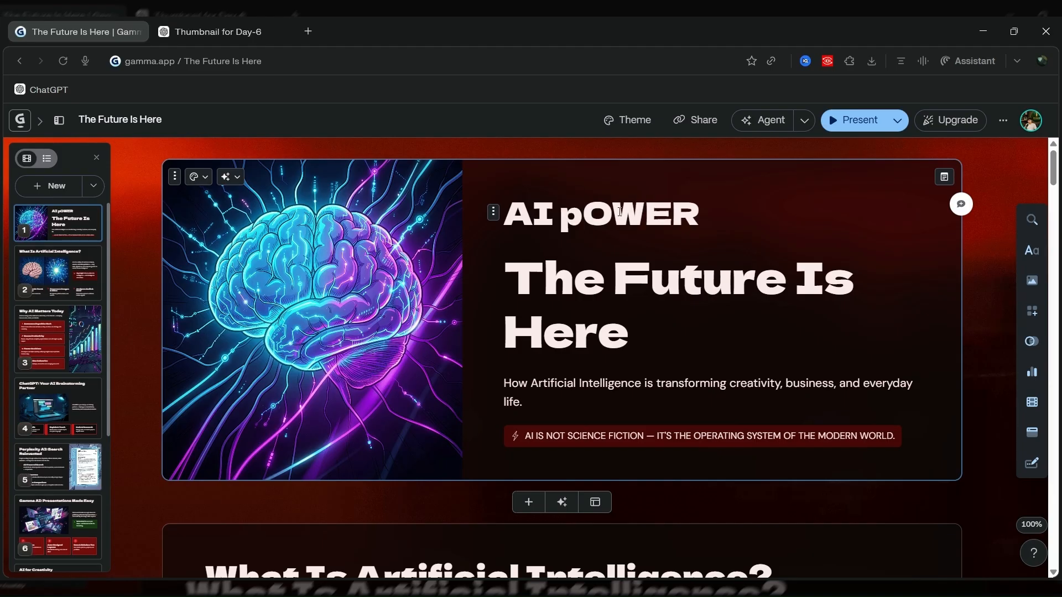
pyautogui.press('BackSpace')
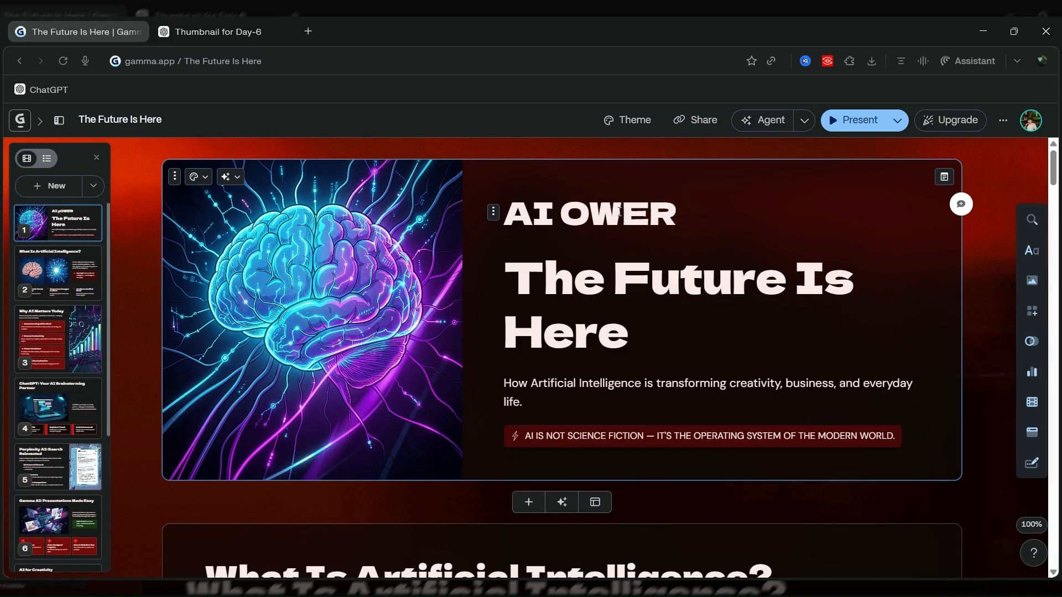
pyautogui.write('P')
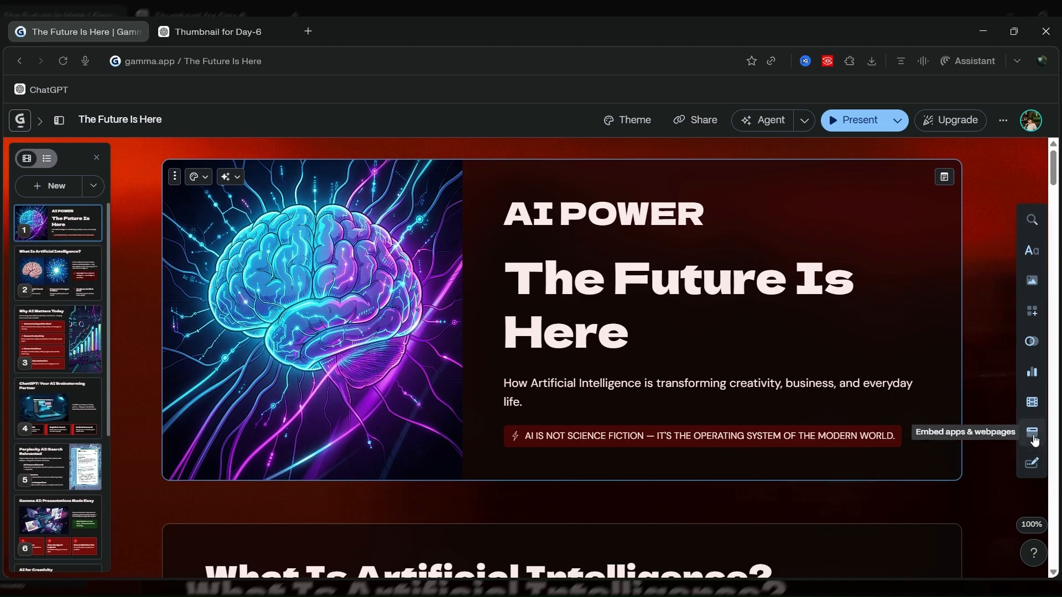
pyautogui.click(1034, 441)
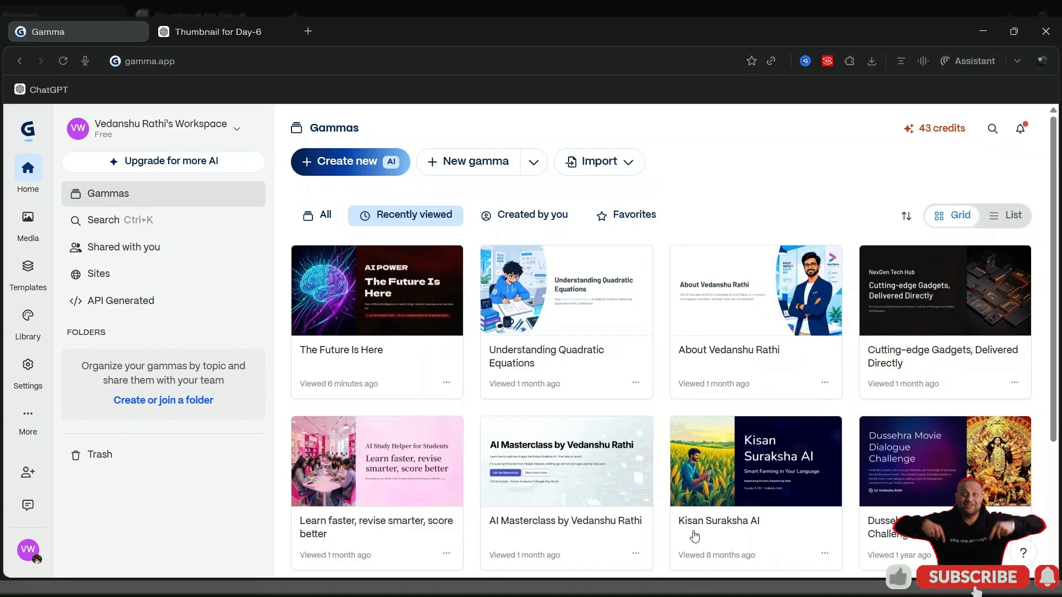
# - Start a new AI generation of a Webpage using the example prompt "Landing page for a freelance graphic designer"
pyautogui.click(349, 160)
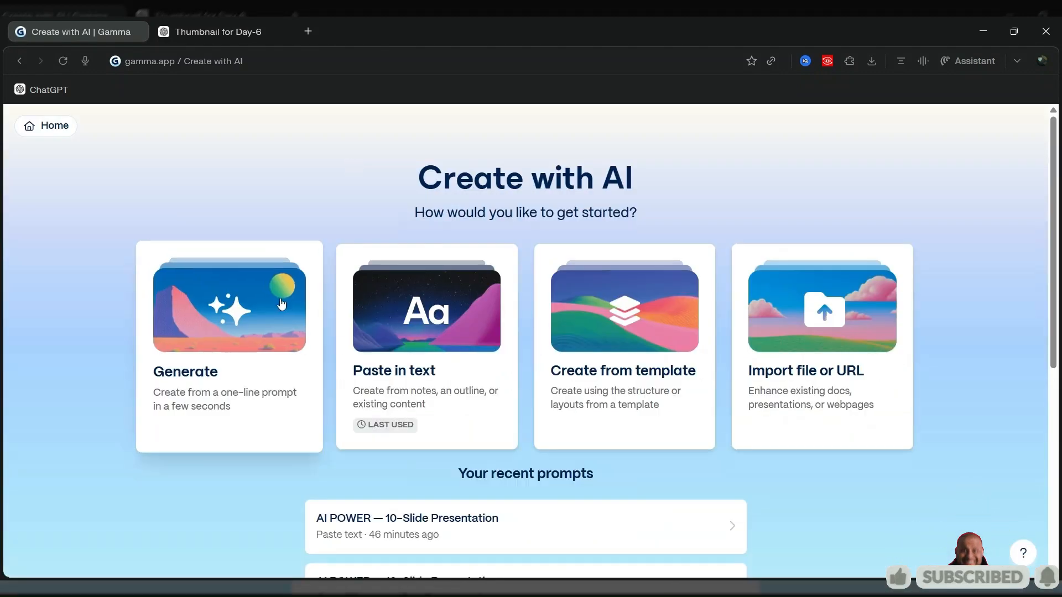
pyautogui.click(272, 334)
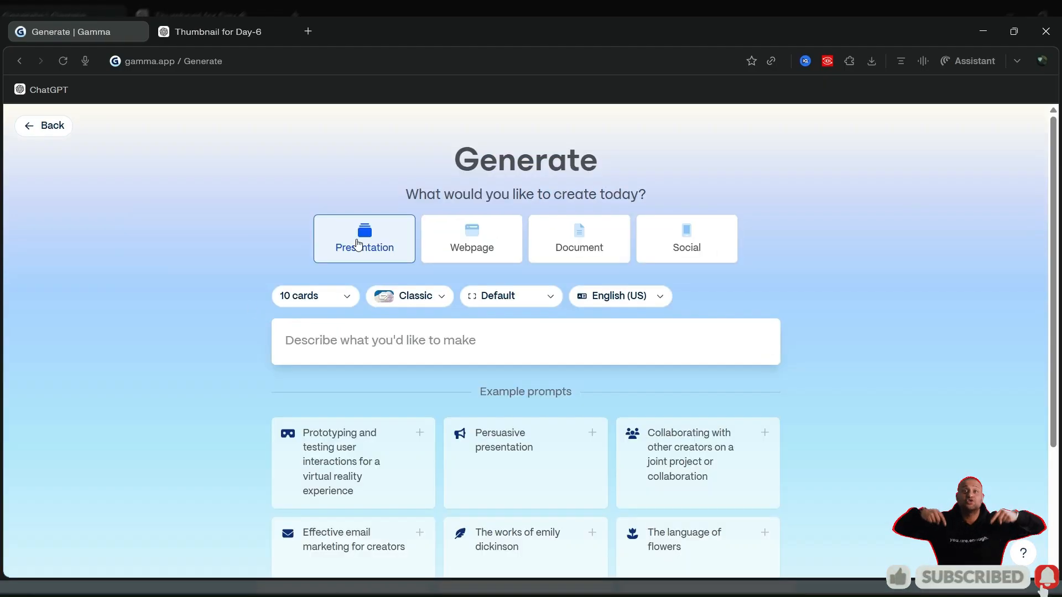
pyautogui.click(466, 260)
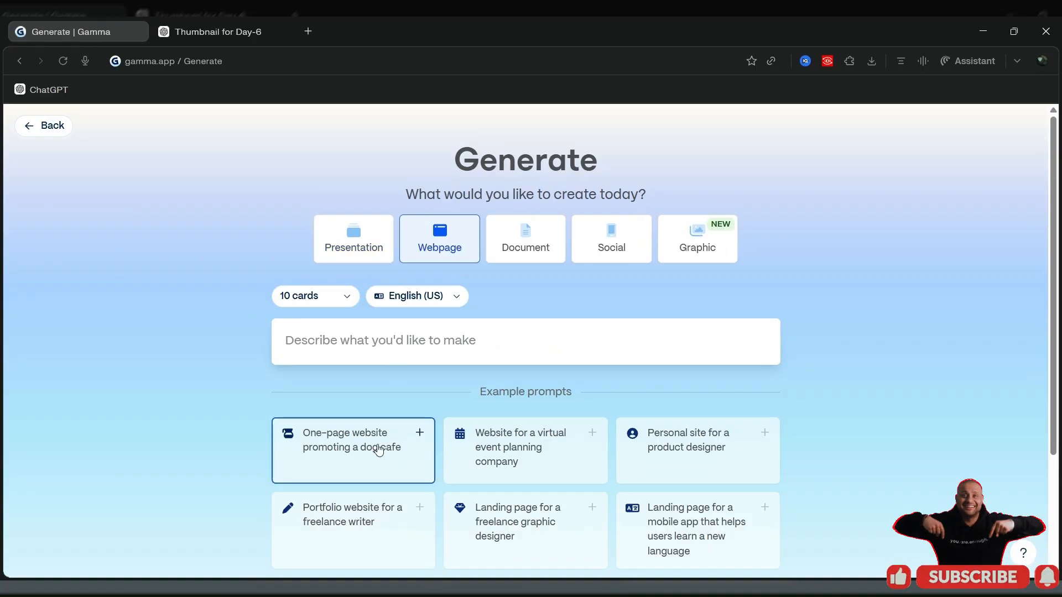
pyautogui.scroll(-2, 389, 410)
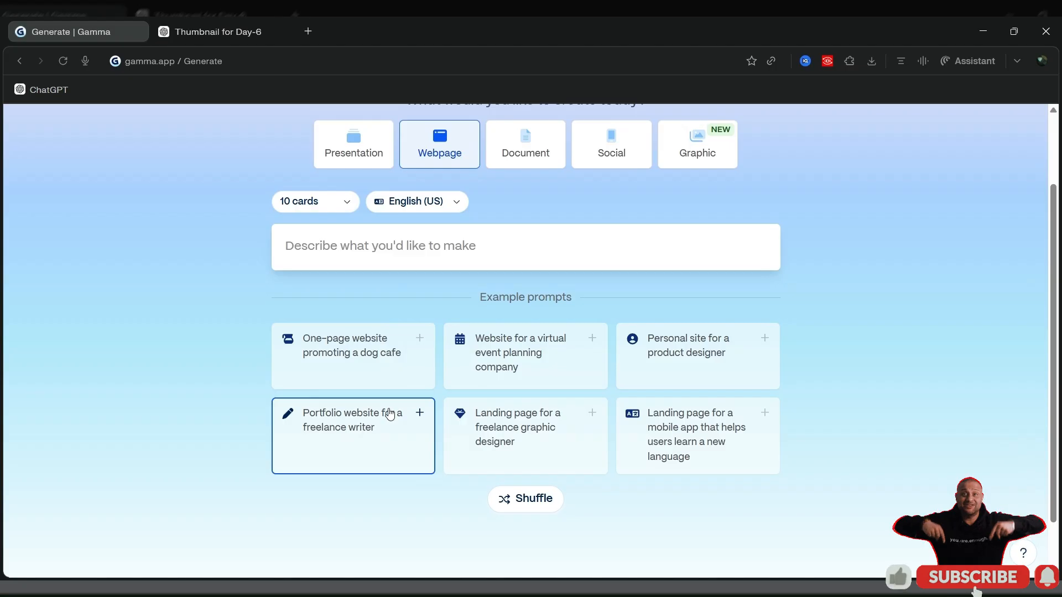
pyautogui.click(592, 416)
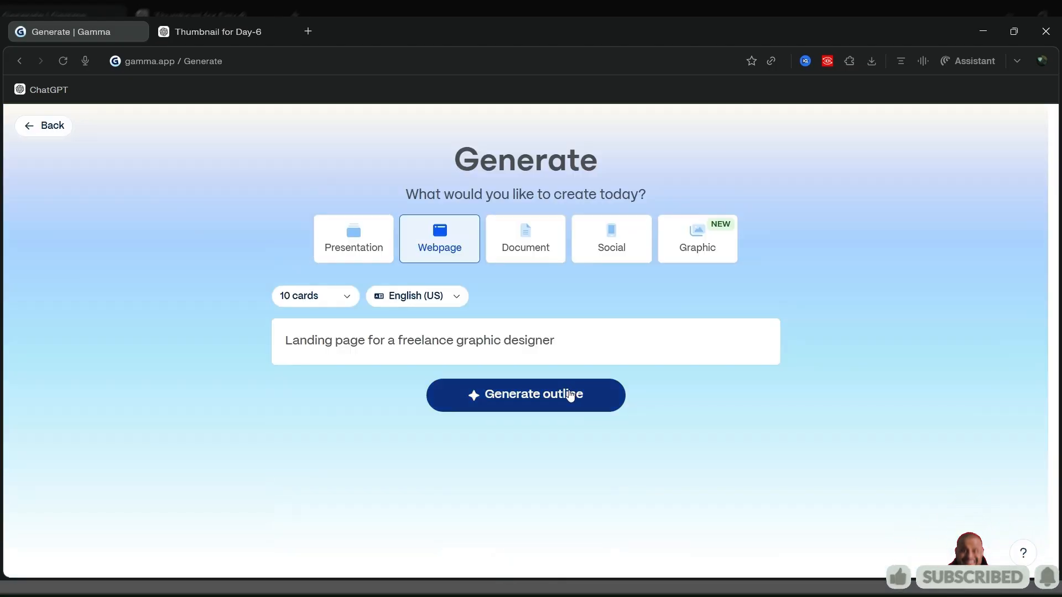
# - Generate the 10-card outline for the freelance graphic designer landing page and look over its first sections
pyautogui.click(570, 396)
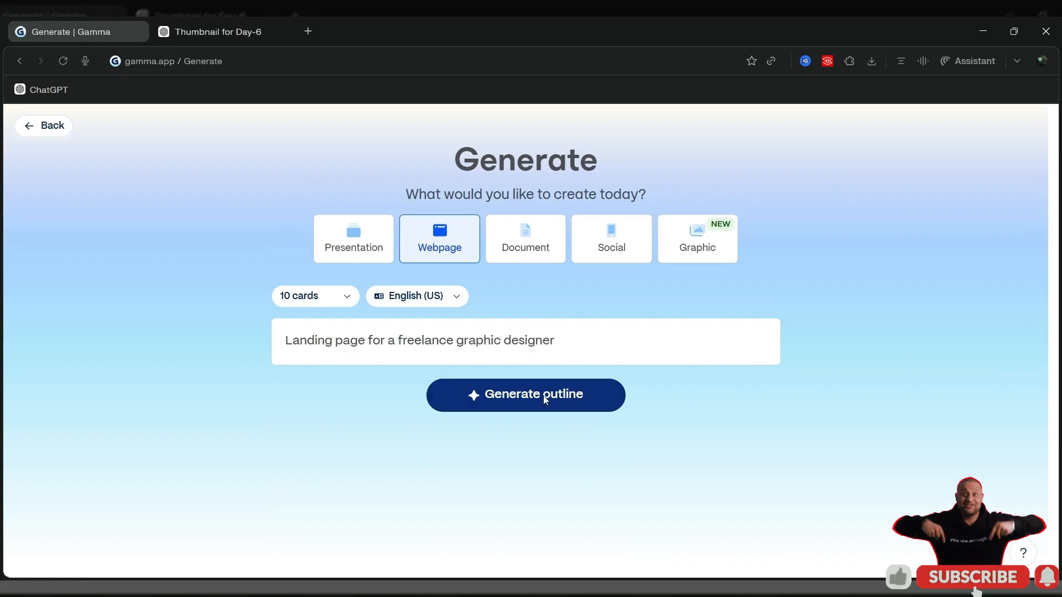
pyautogui.click(553, 395)
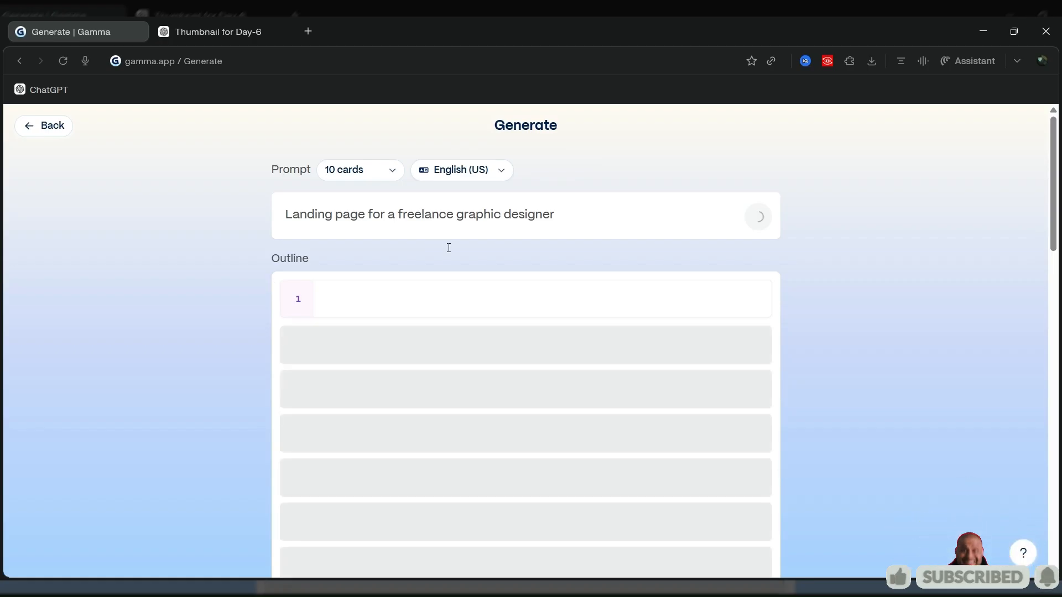
pyautogui.scroll(-1, 448, 248)
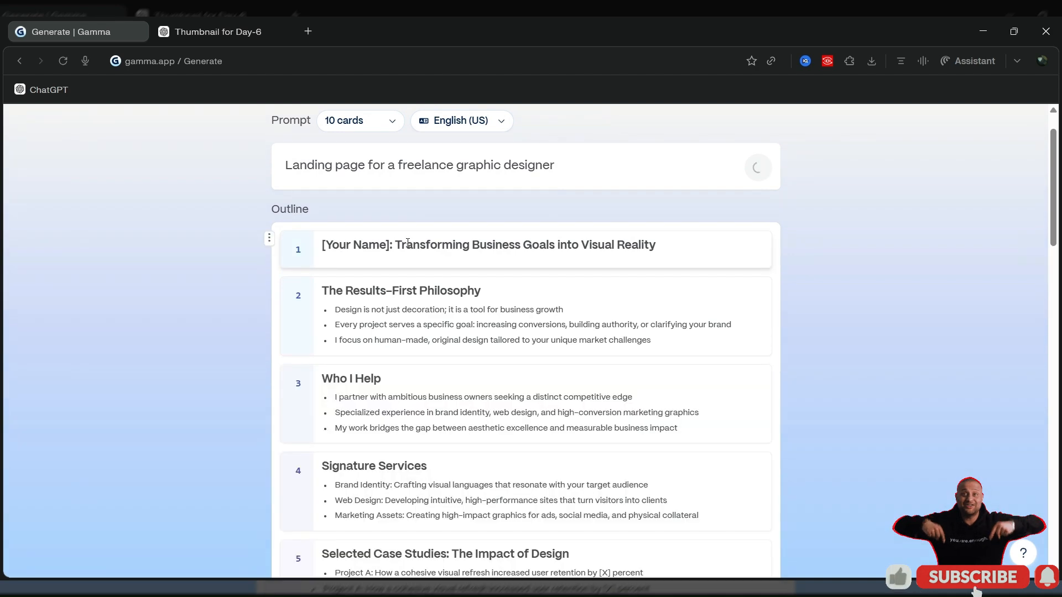
# - Check the freelance graphic designer outline and its text, theme and image settings, and generate the 10-card landing page
pyautogui.scroll(-6, 498, 276)
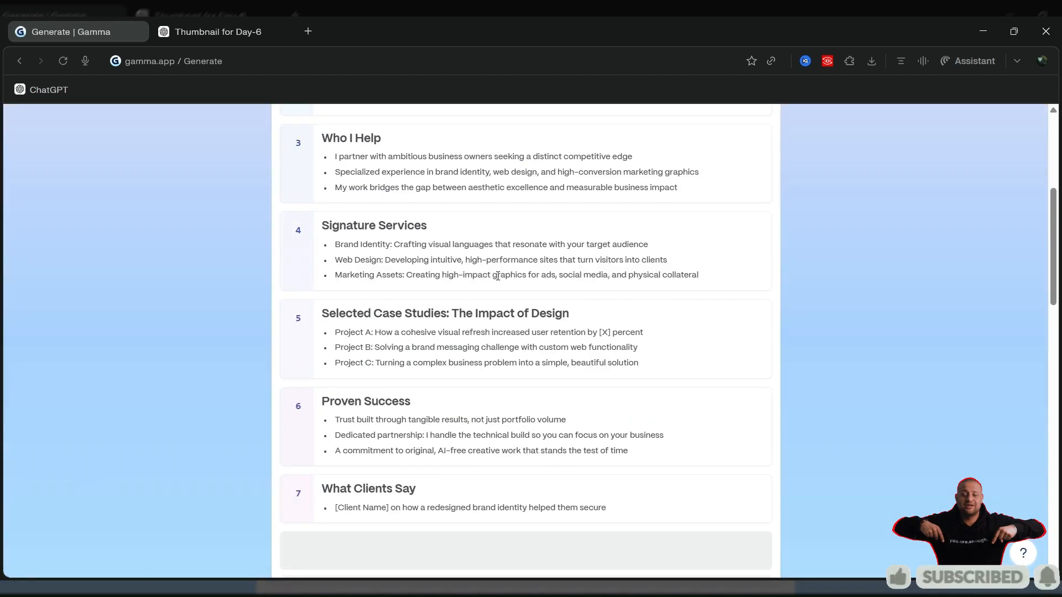
pyautogui.scroll(-15, 497, 276)
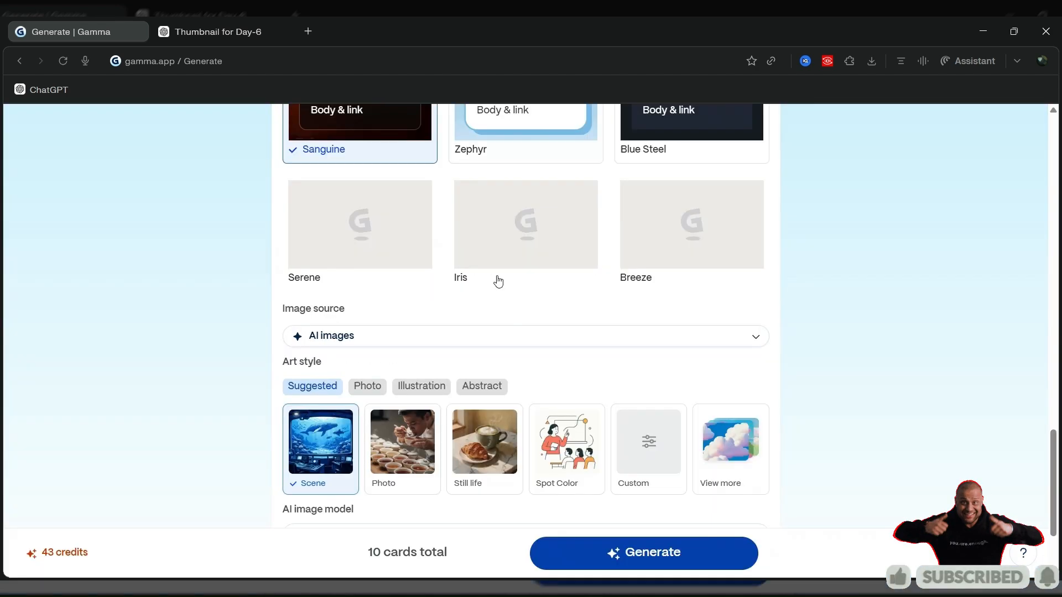
pyautogui.scroll(20, 498, 276)
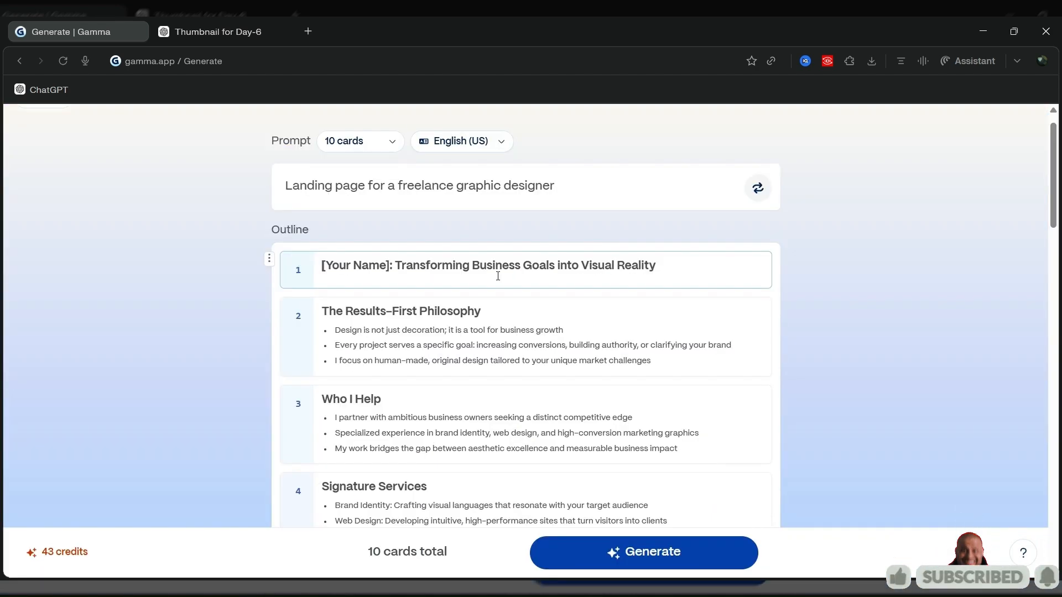
pyautogui.scroll(-6, 498, 276)
pyautogui.scroll(-10, 498, 276)
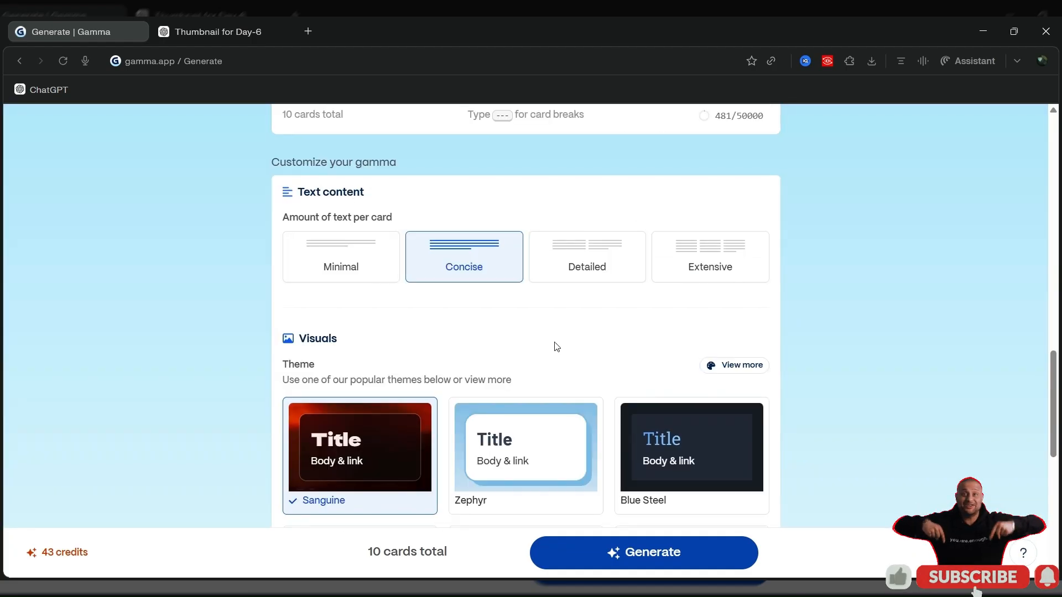
pyautogui.scroll(-8, 556, 347)
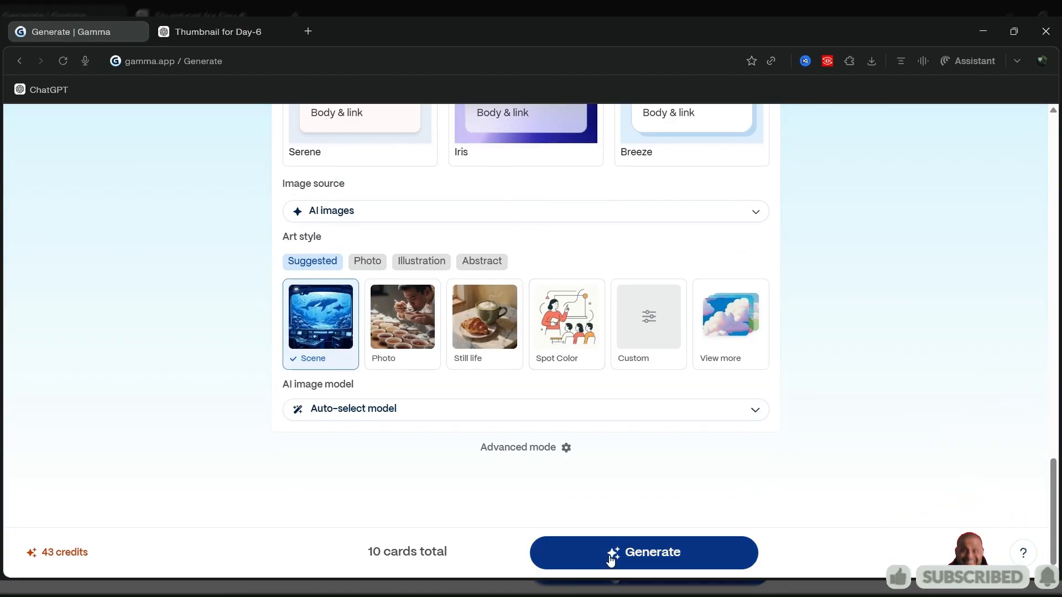
pyautogui.scroll(15, 616, 365)
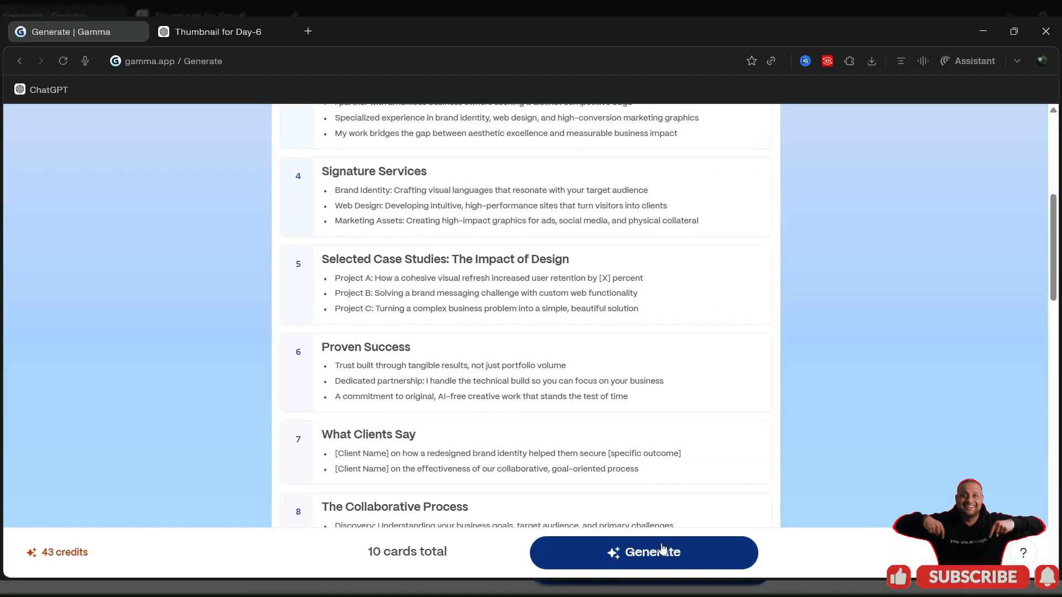
pyautogui.click(662, 548)
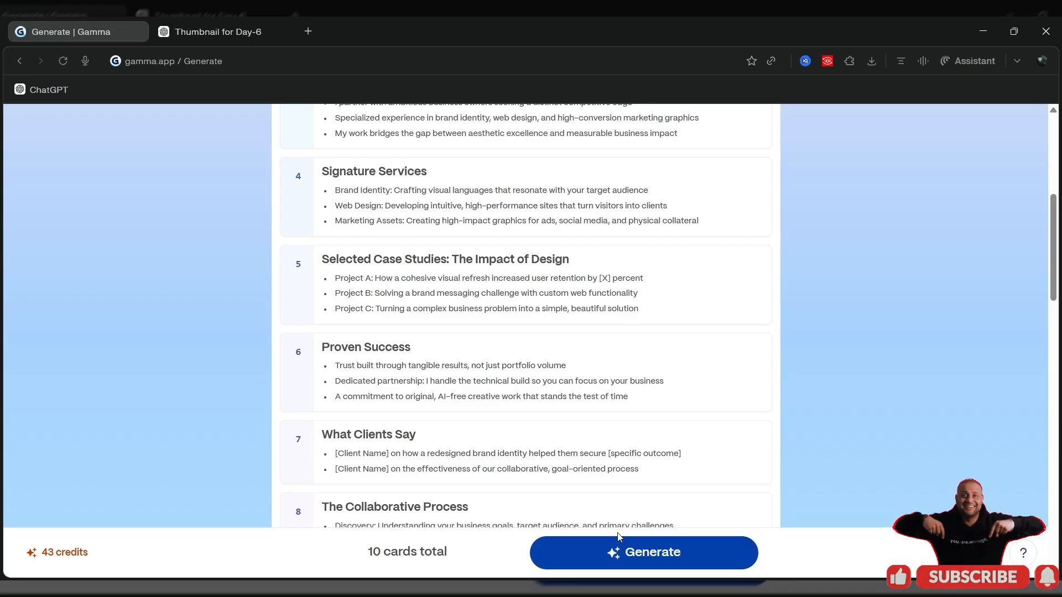
pyautogui.scroll(6, 588, 446)
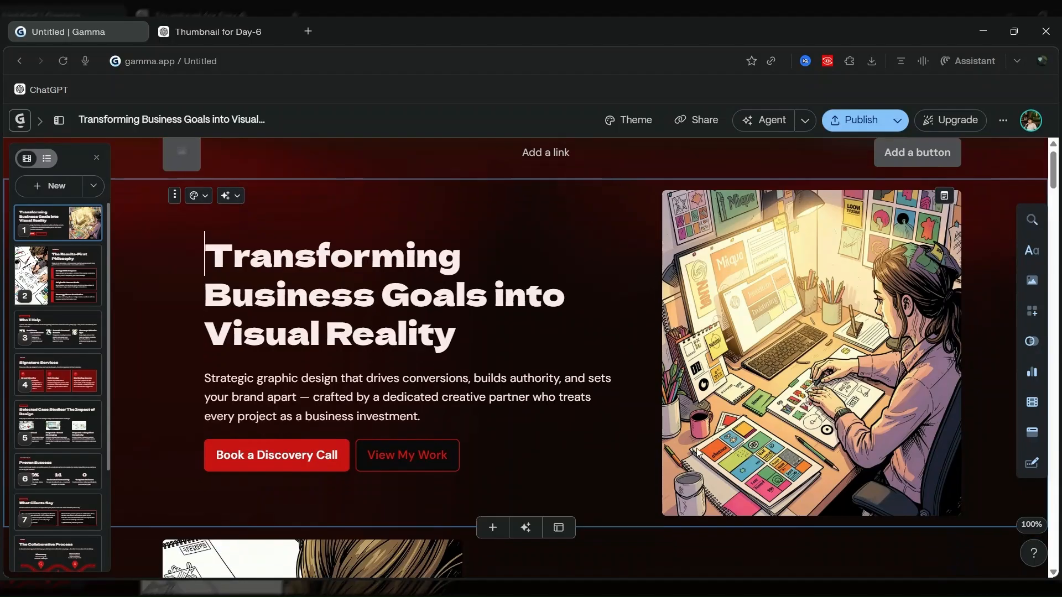
# - Examine the hero section and The Results-First Philosophy section of the generated landing page
pyautogui.scroll(-1, 284, 408)
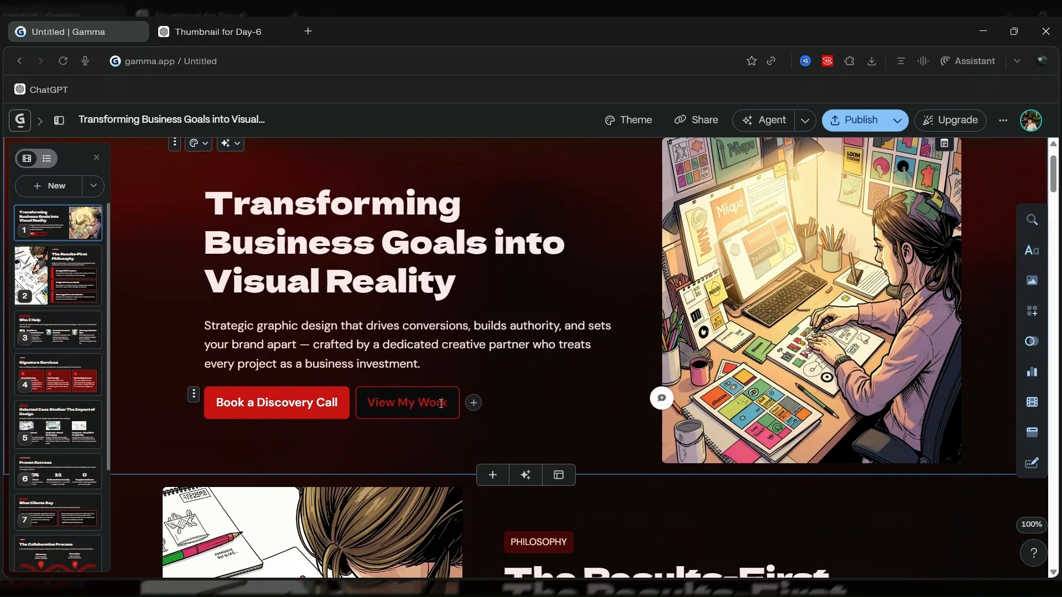
pyautogui.scroll(-4, 441, 403)
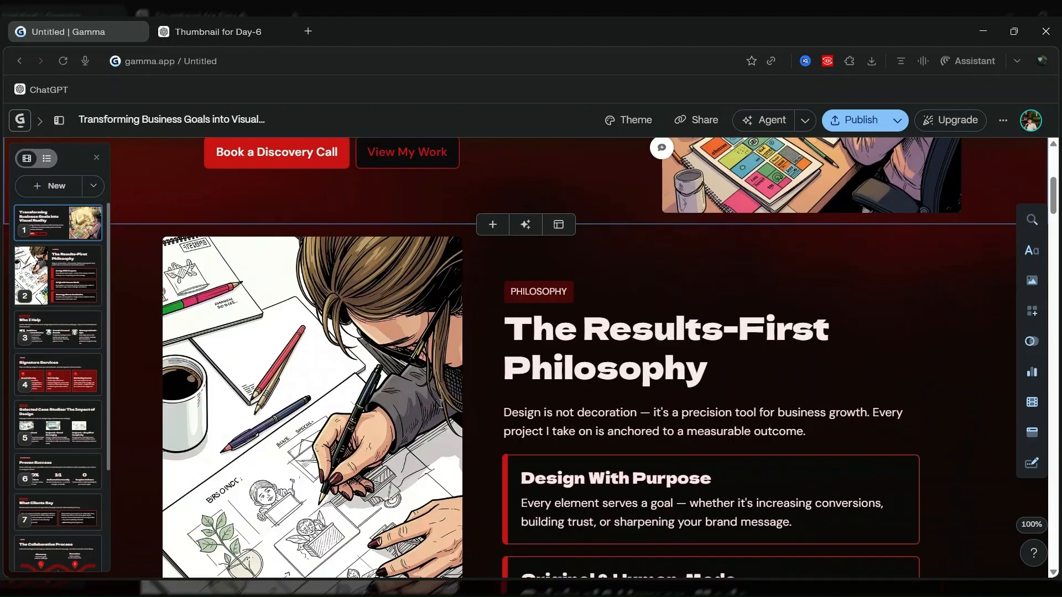
pyautogui.scroll(-6, 441, 404)
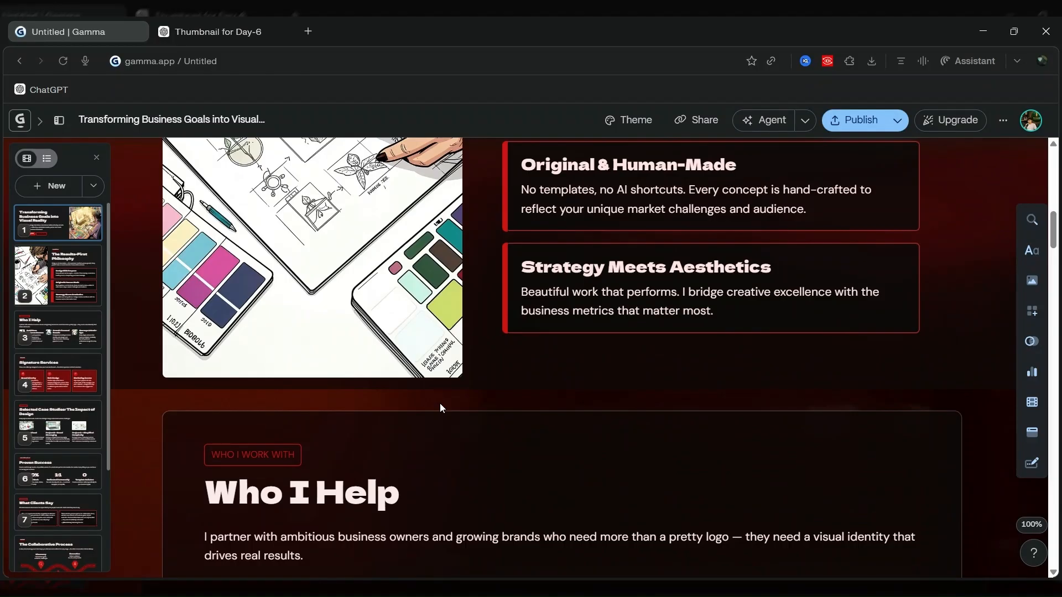
pyautogui.scroll(10, 440, 407)
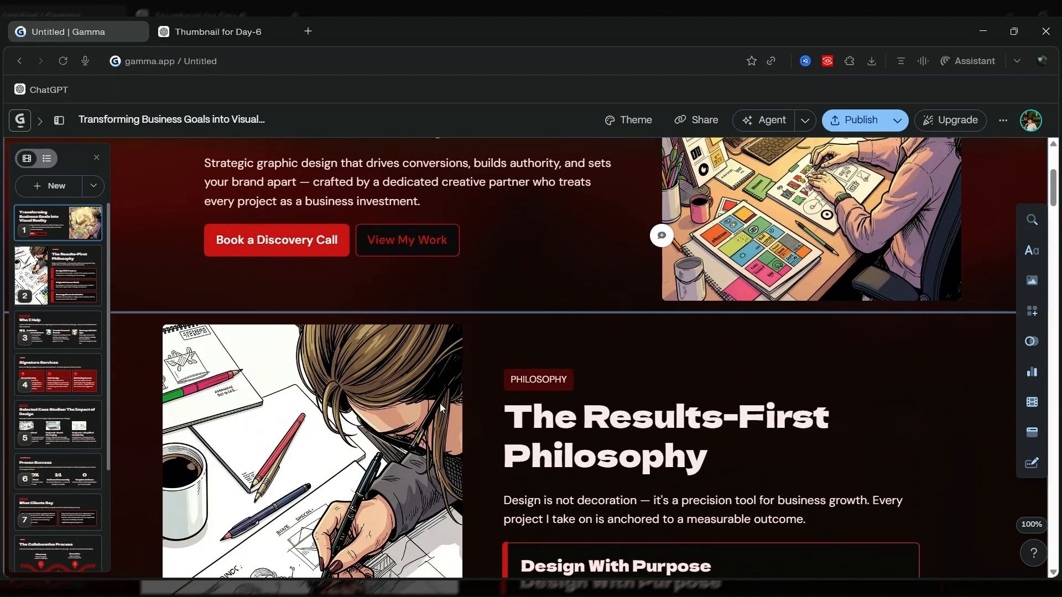
pyautogui.scroll(4, 440, 403)
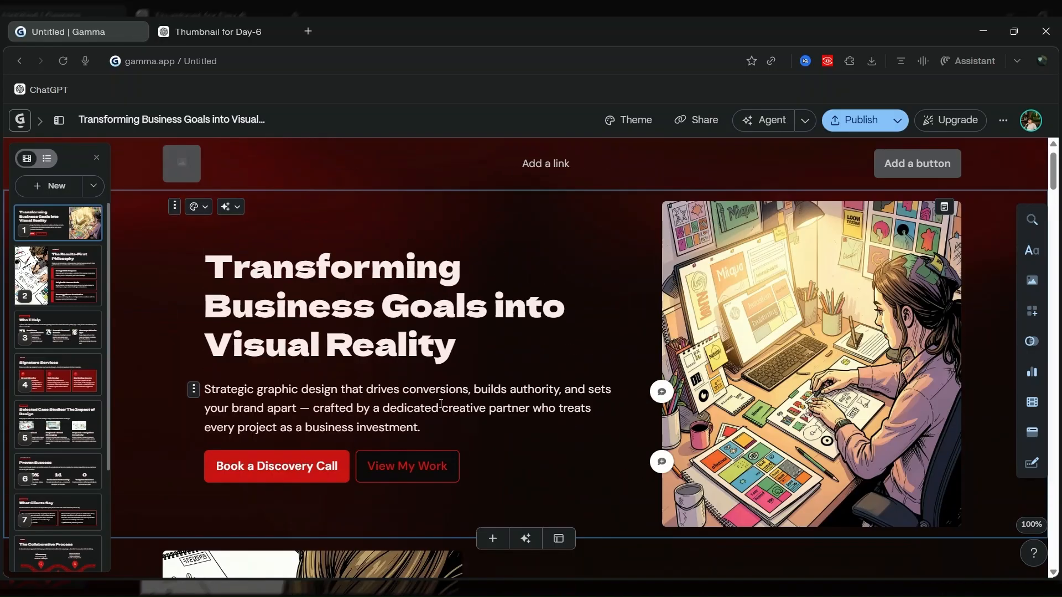
pyautogui.scroll(-4, 440, 403)
pyautogui.scroll(4, 441, 404)
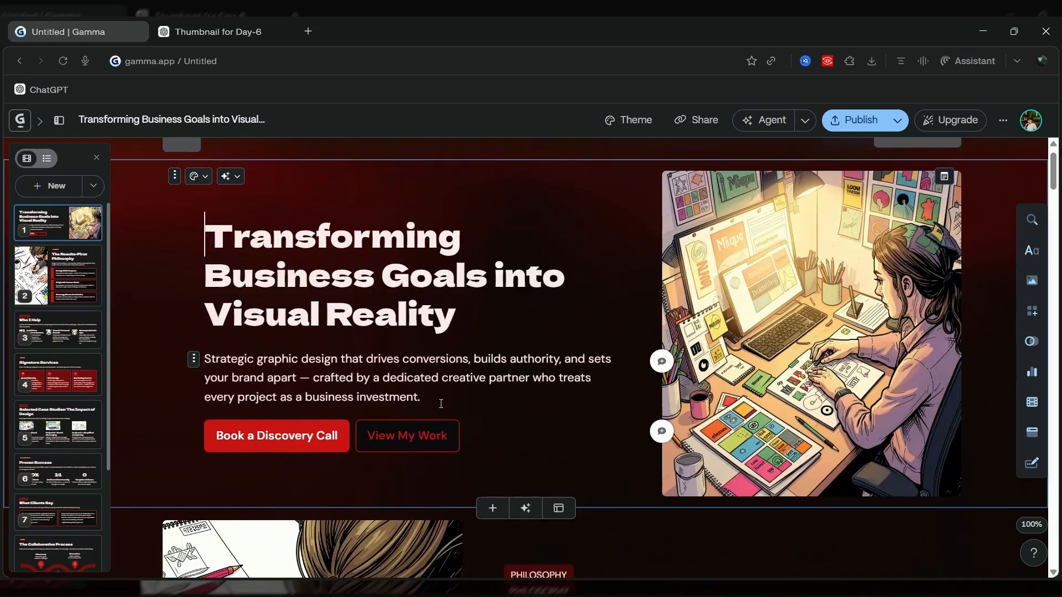
# - Review the landing page's middle sections, from Who I Help and Signature Services through The Collaborative Process to Frequently Asked Questions
pyautogui.scroll(-12, 441, 404)
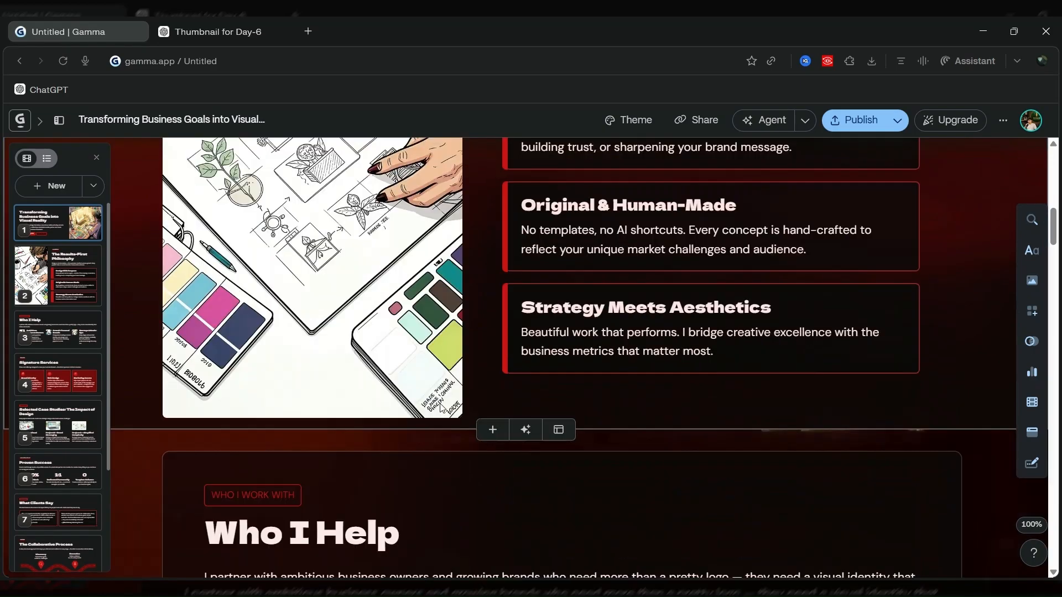
pyautogui.scroll(-8, 441, 404)
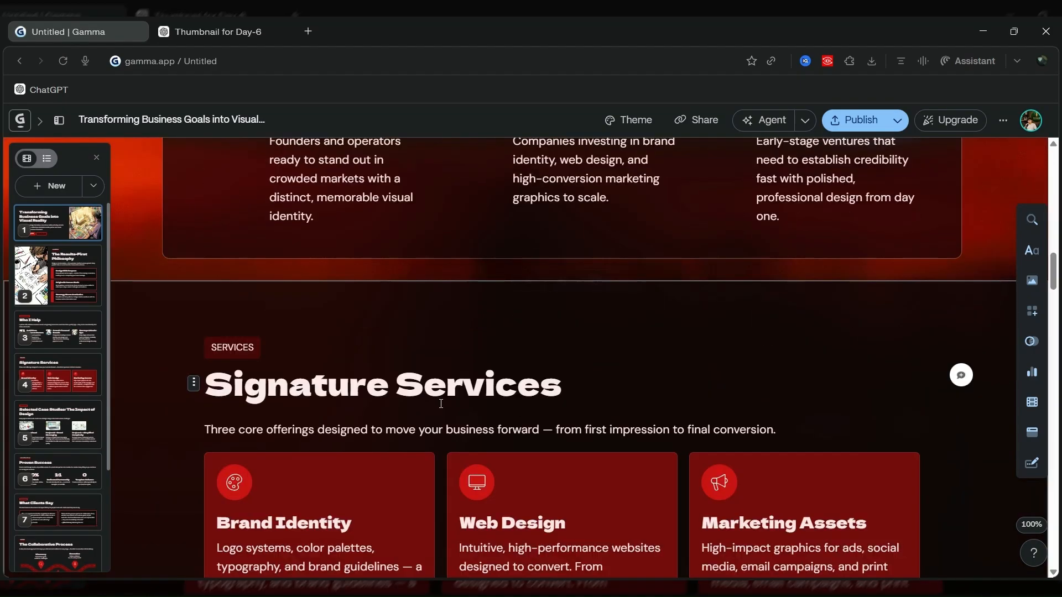
pyautogui.scroll(-10, 441, 404)
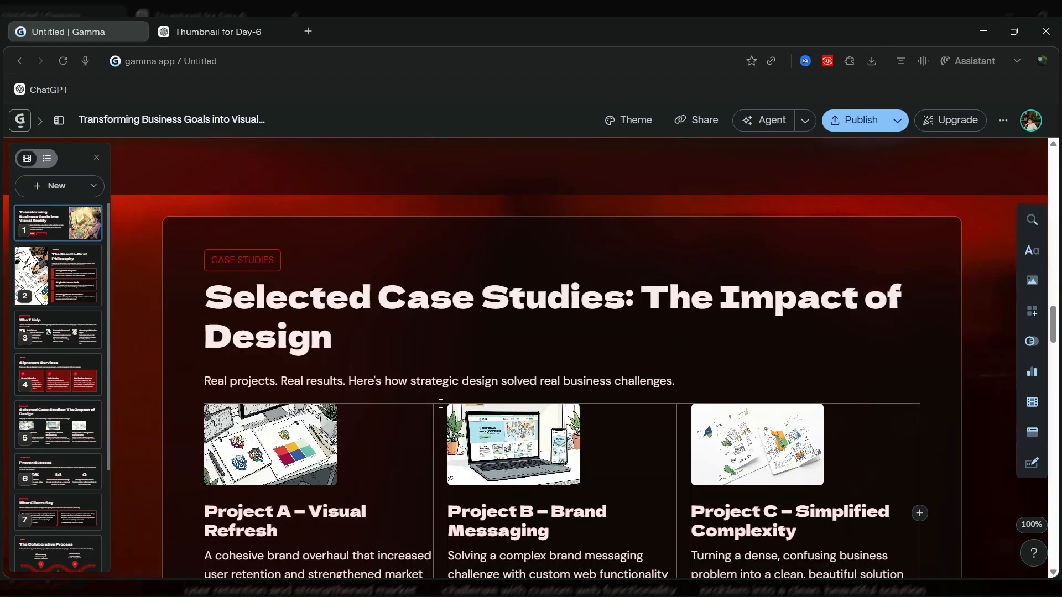
pyautogui.scroll(-12, 441, 404)
pyautogui.scroll(1, 440, 406)
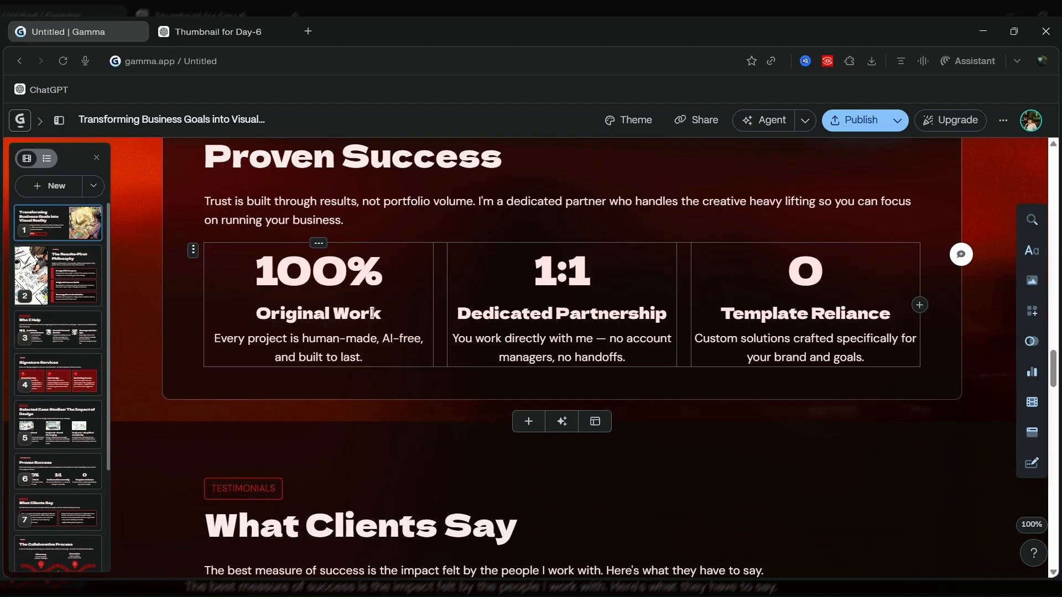
pyautogui.scroll(-8, 373, 313)
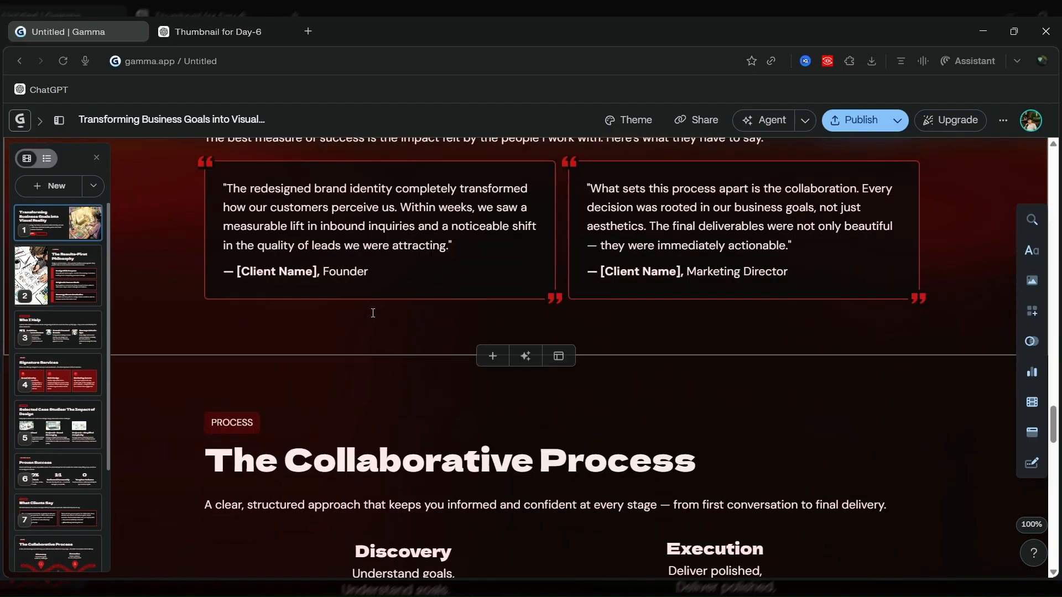
pyautogui.scroll(-6, 373, 313)
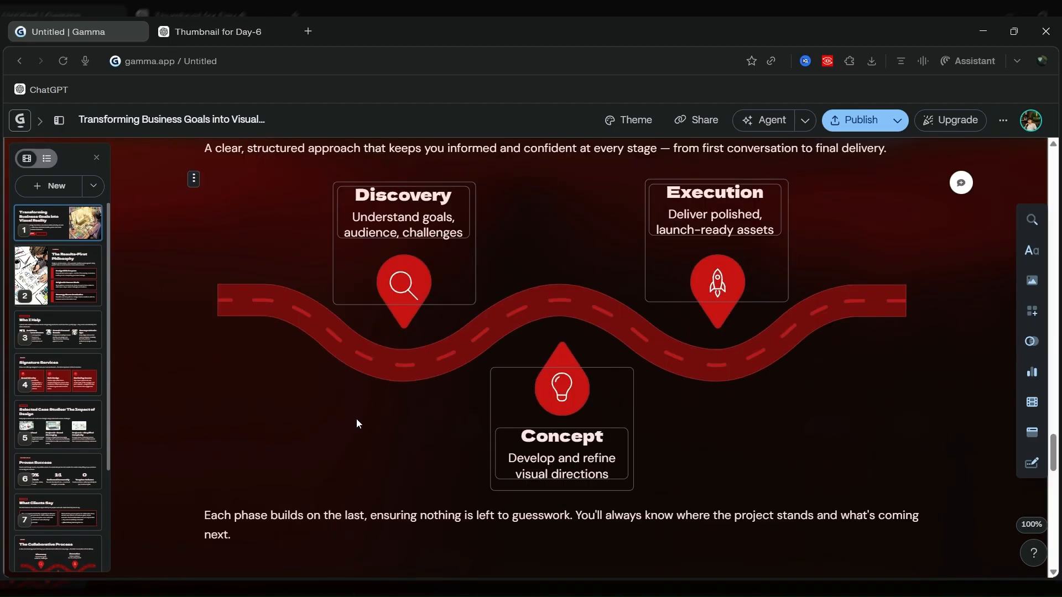
pyautogui.scroll(-10, 356, 419)
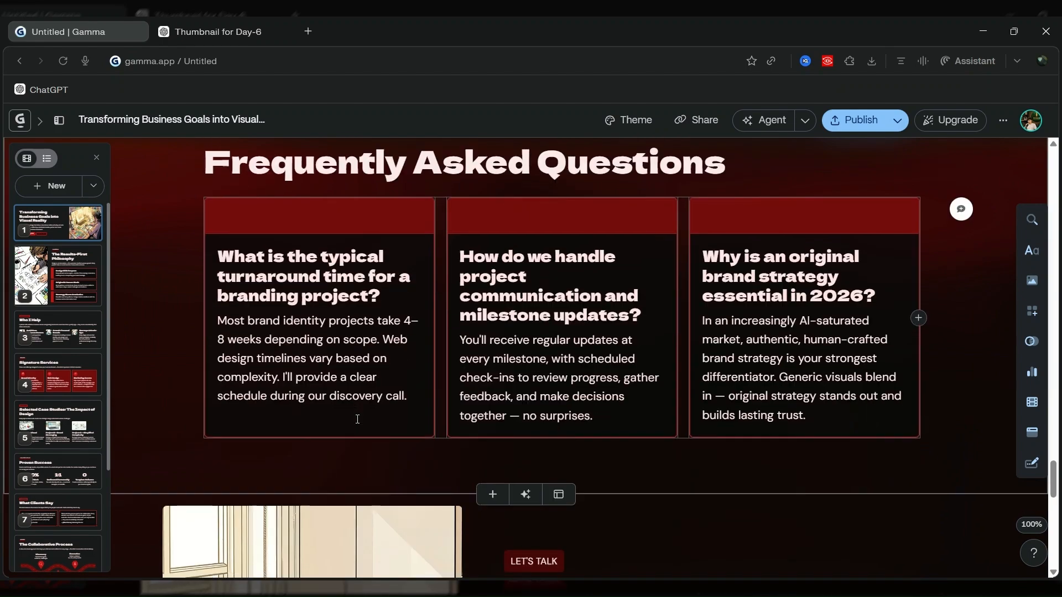
# - Examine the closing Let's Solve Your Next Challenge section with its call-to-action buttons, and return towards the start of the landing page
pyautogui.scroll(-7, 357, 419)
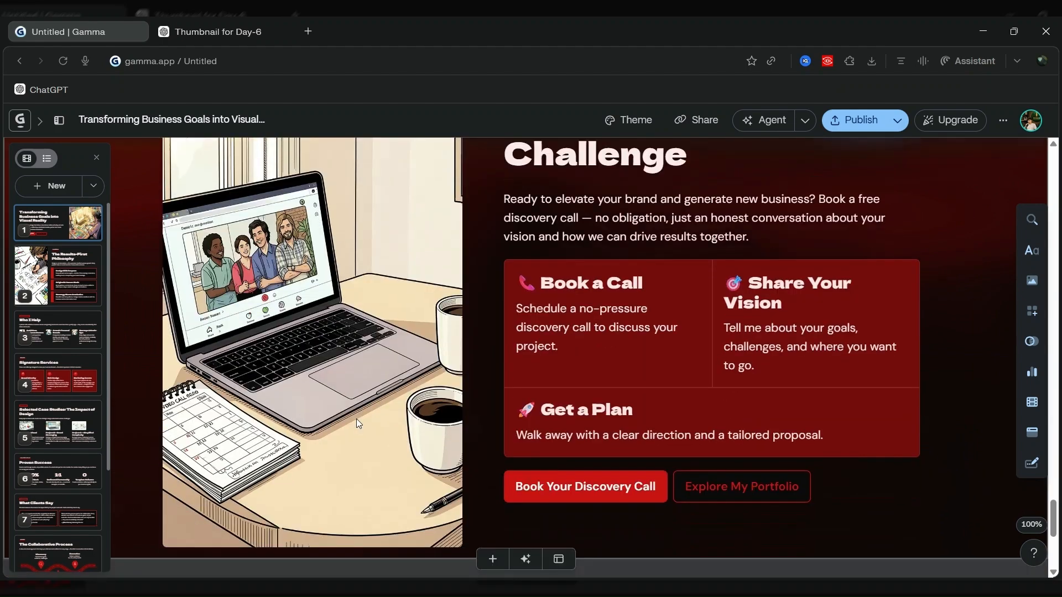
pyautogui.scroll(4, 358, 424)
pyautogui.scroll(-2, 357, 424)
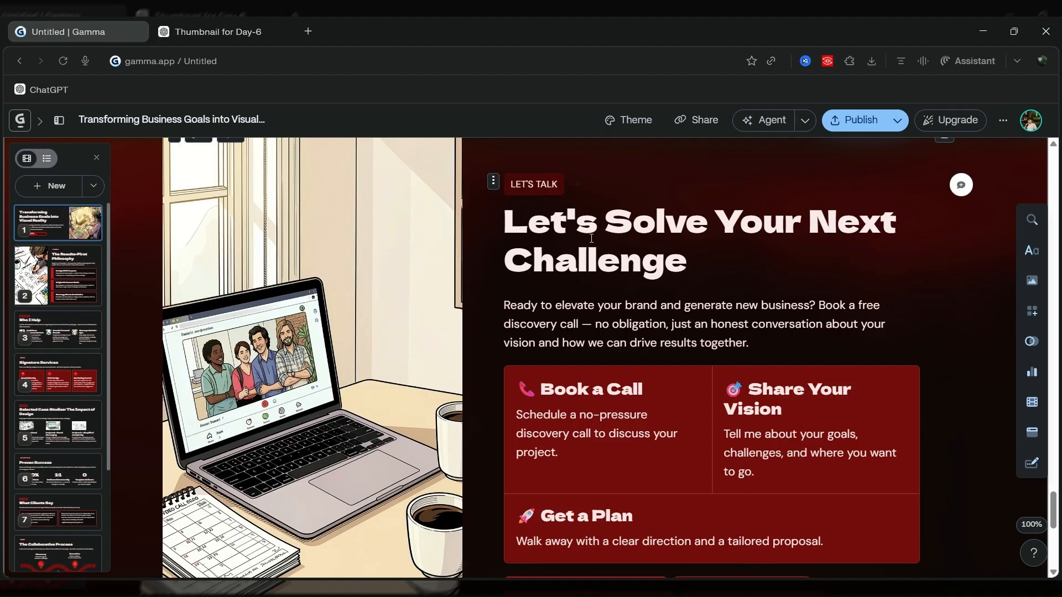
pyautogui.scroll(-1, 591, 238)
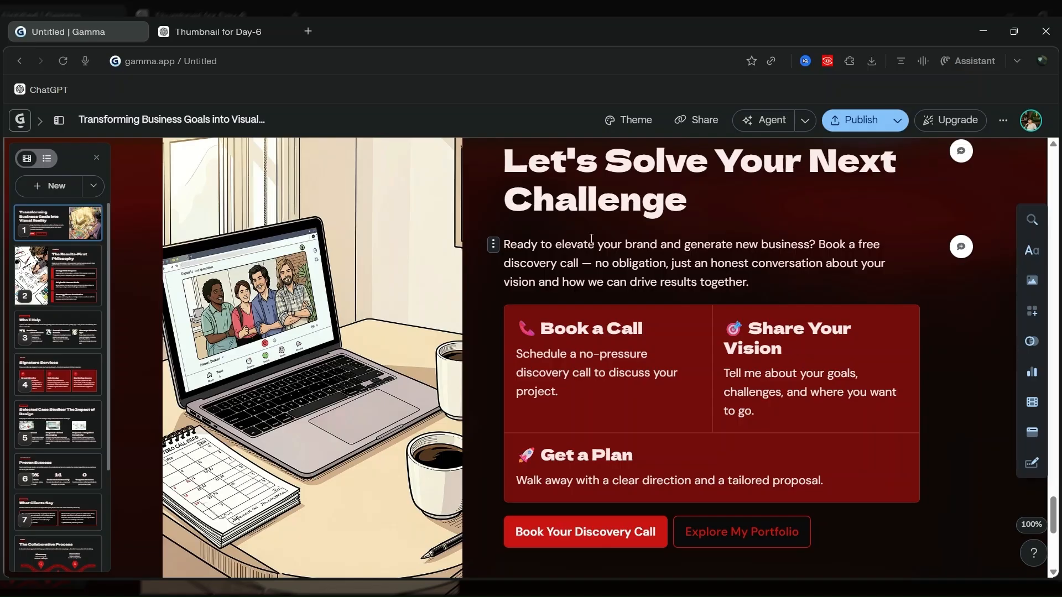
pyautogui.scroll(-2, 591, 239)
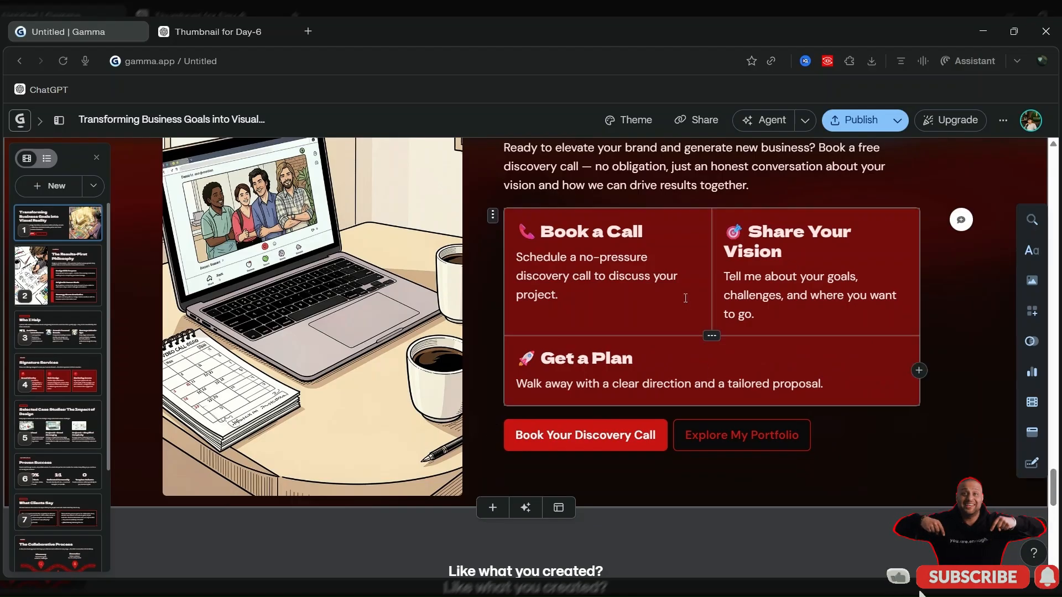
pyautogui.scroll(10, 686, 301)
pyautogui.scroll(15, 685, 298)
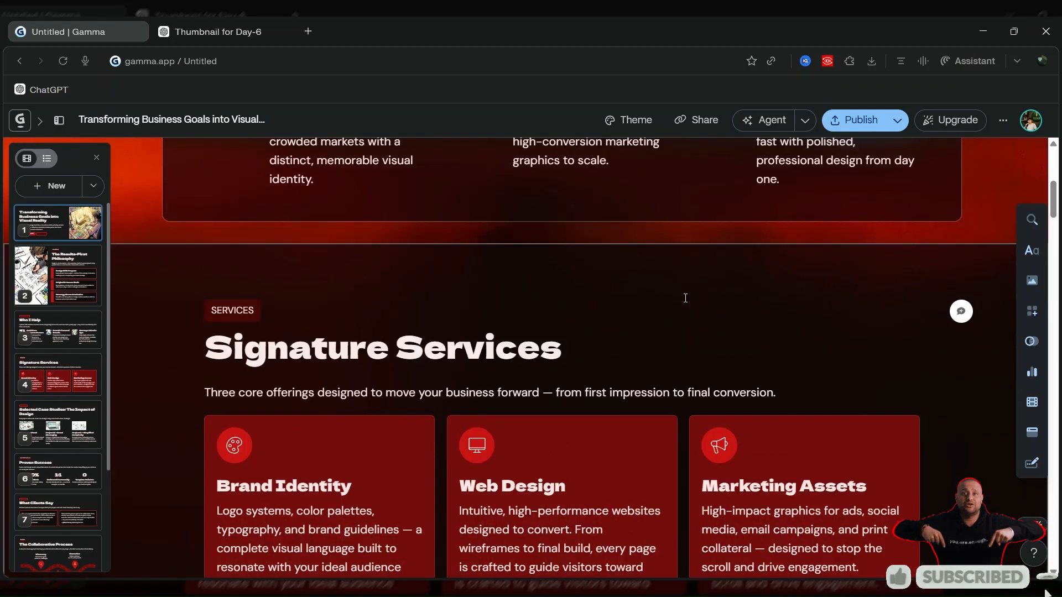
pyautogui.scroll(3, 685, 298)
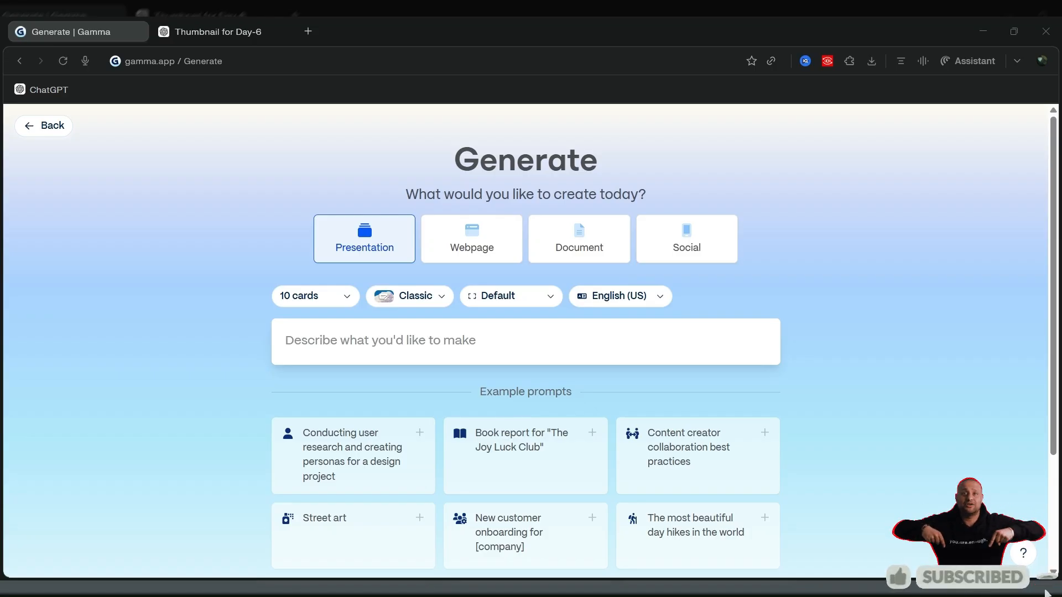
# - Start a new Document generation with the example prompt "Investor update for [company]" and generate its 10-card outline
pyautogui.click(464, 248)
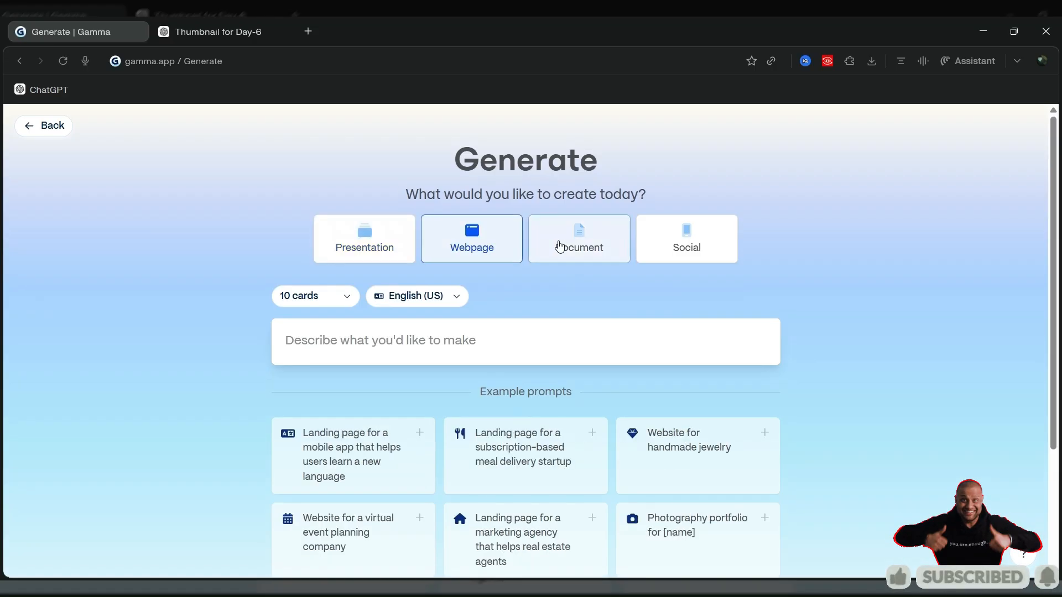
pyautogui.click(560, 247)
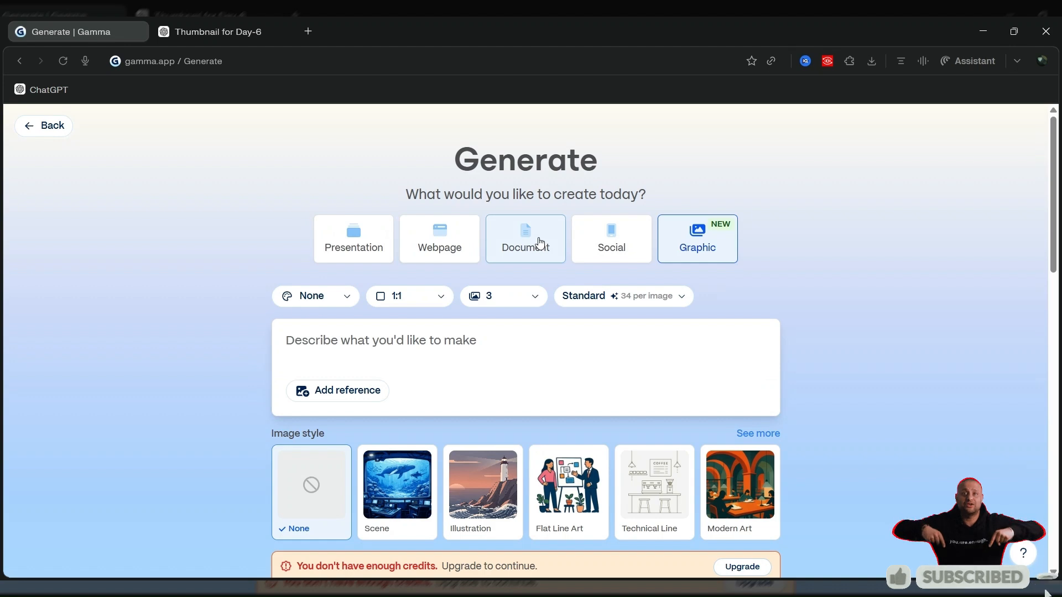
pyautogui.click(539, 242)
pyautogui.scroll(-1, 494, 425)
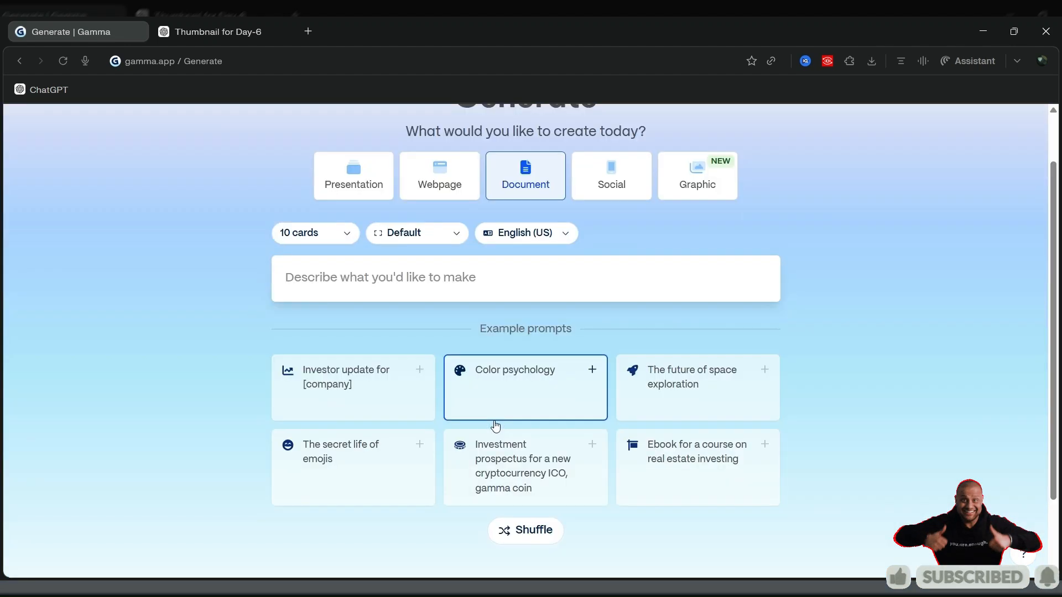
pyautogui.scroll(-1, 495, 425)
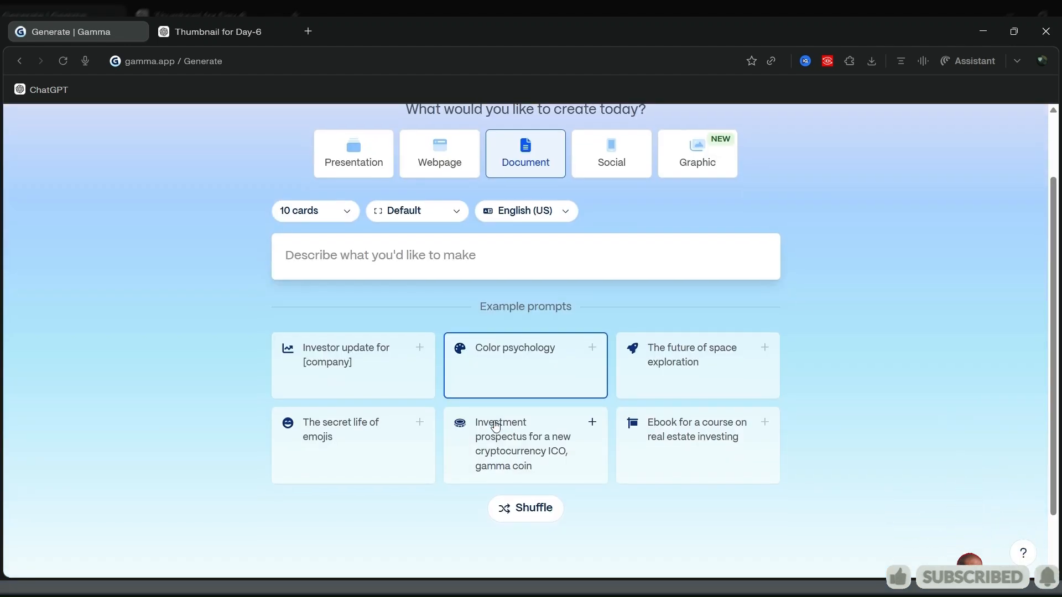
pyautogui.click(390, 380)
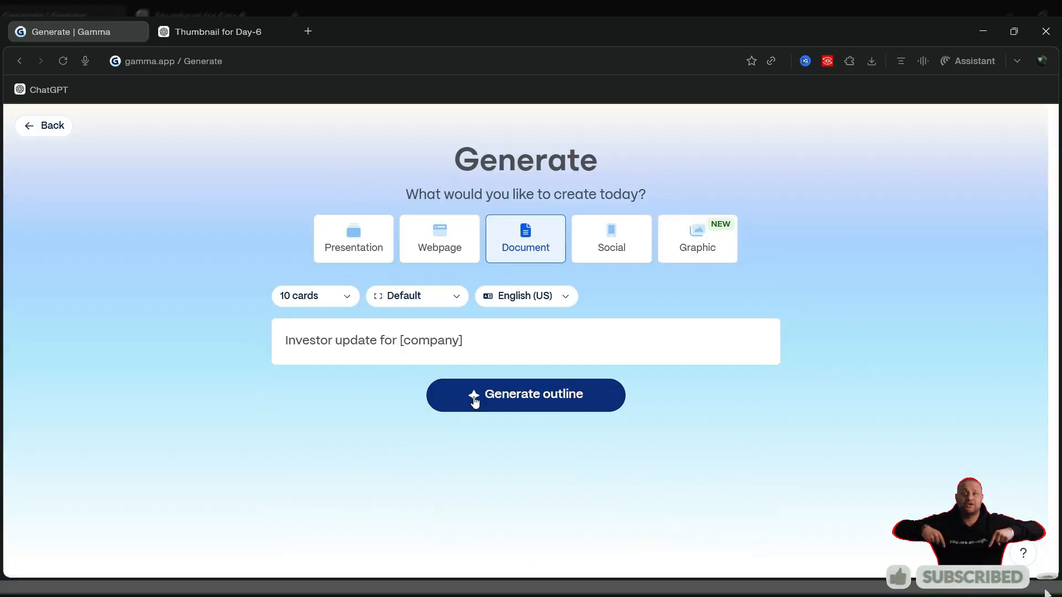
pyautogui.click(475, 401)
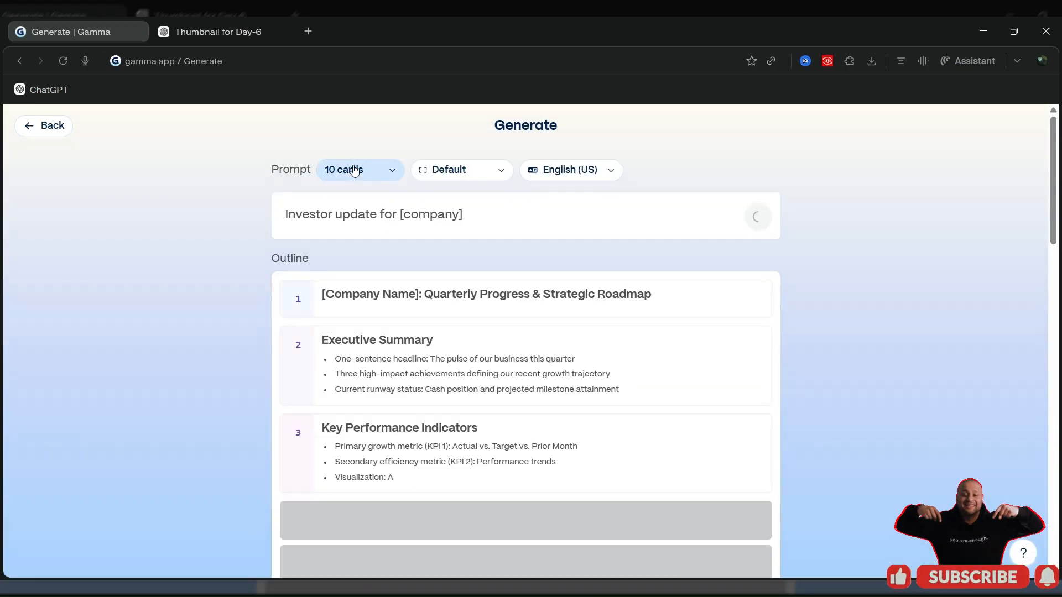
# - Try to generate the investor update document with the card count set to 2, and dismiss the upgrade plans
pyautogui.click(355, 171)
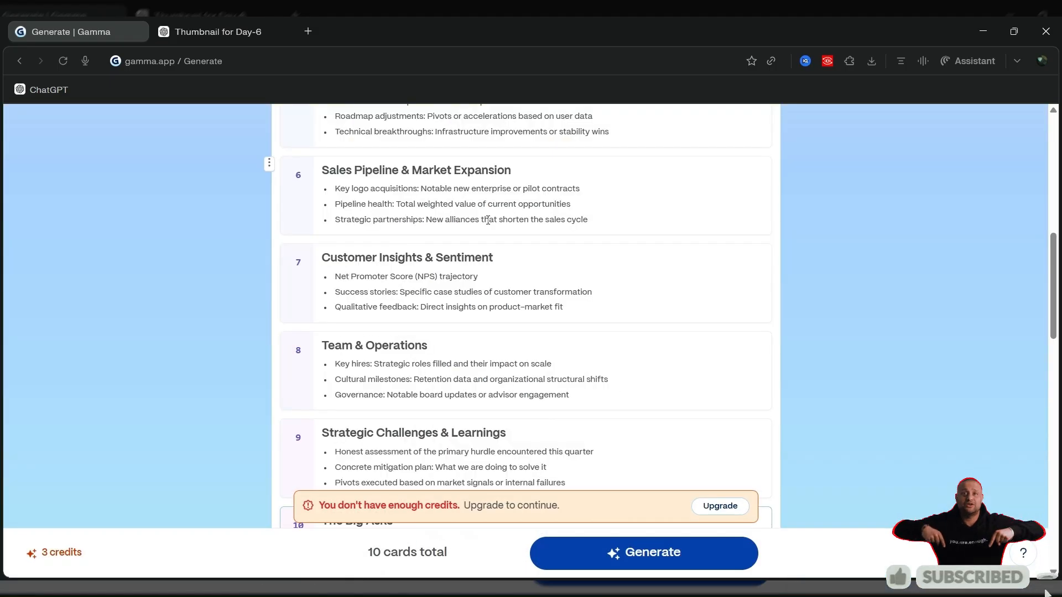
pyautogui.scroll(5, 488, 220)
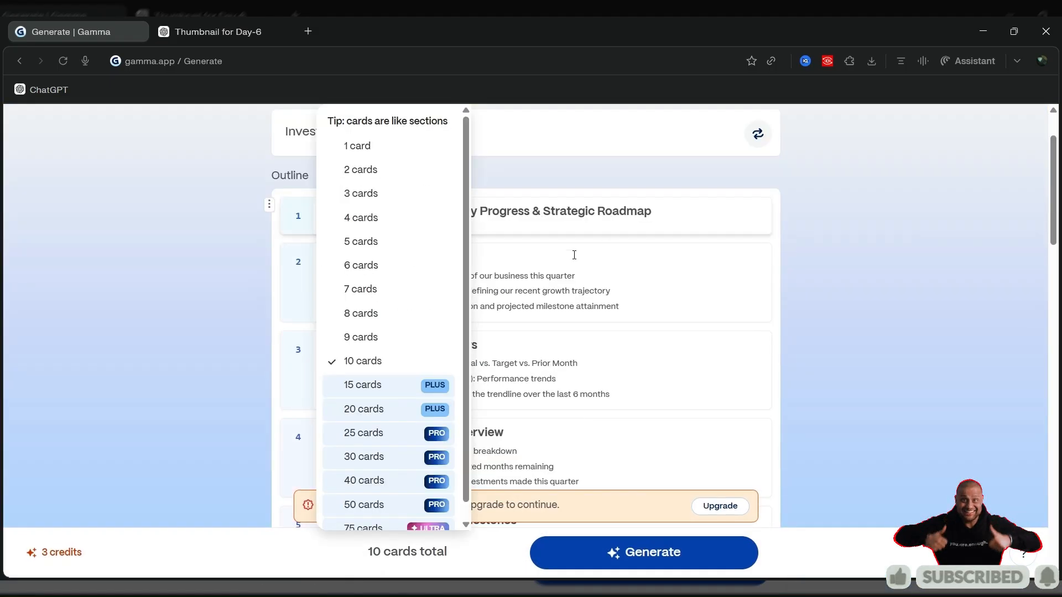
pyautogui.scroll(2, 574, 254)
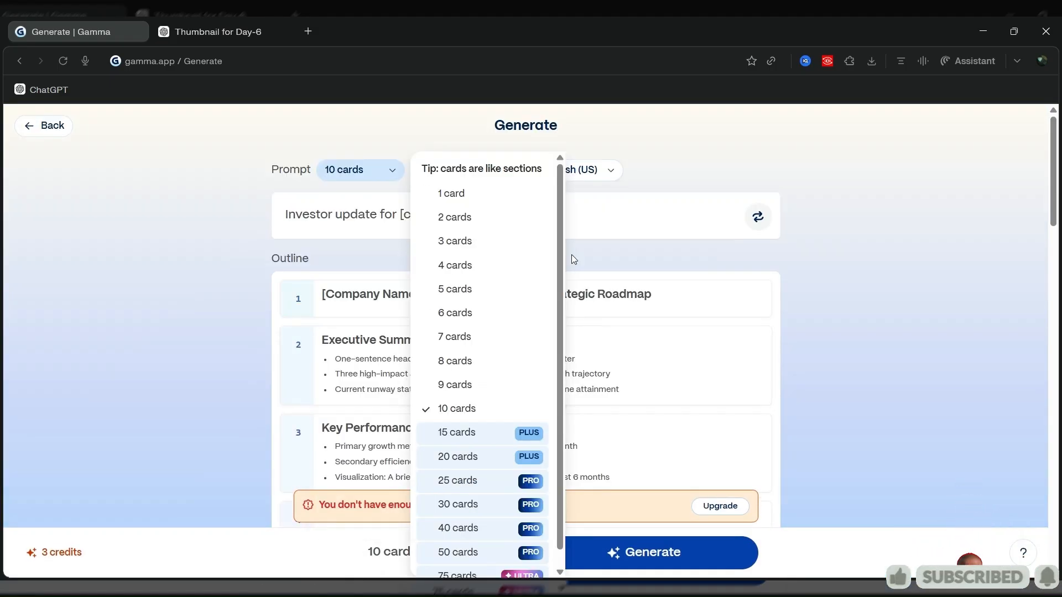
pyautogui.click(467, 221)
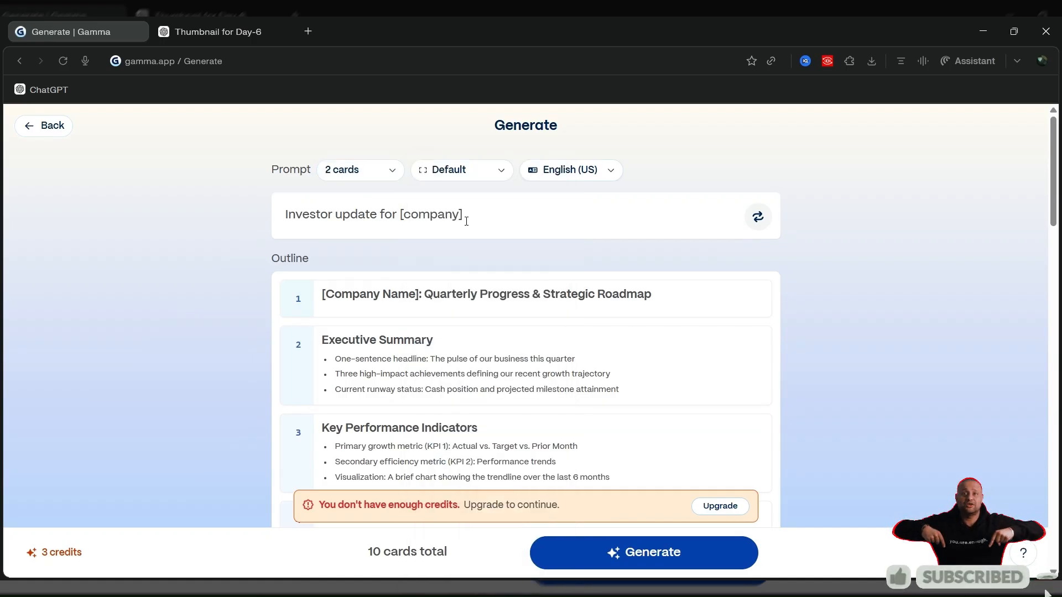
pyautogui.click(612, 559)
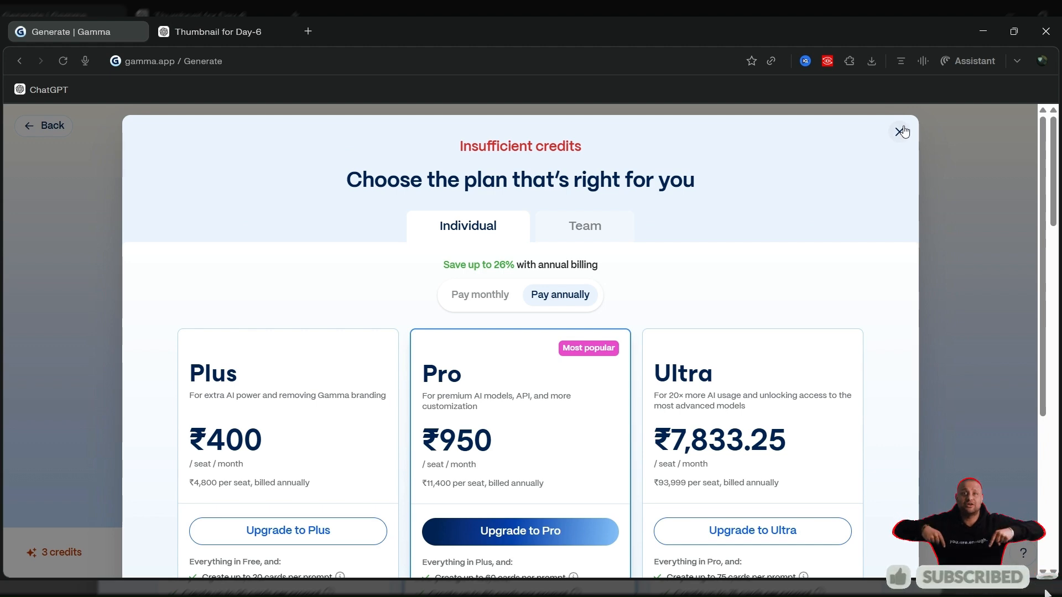
pyautogui.click(902, 132)
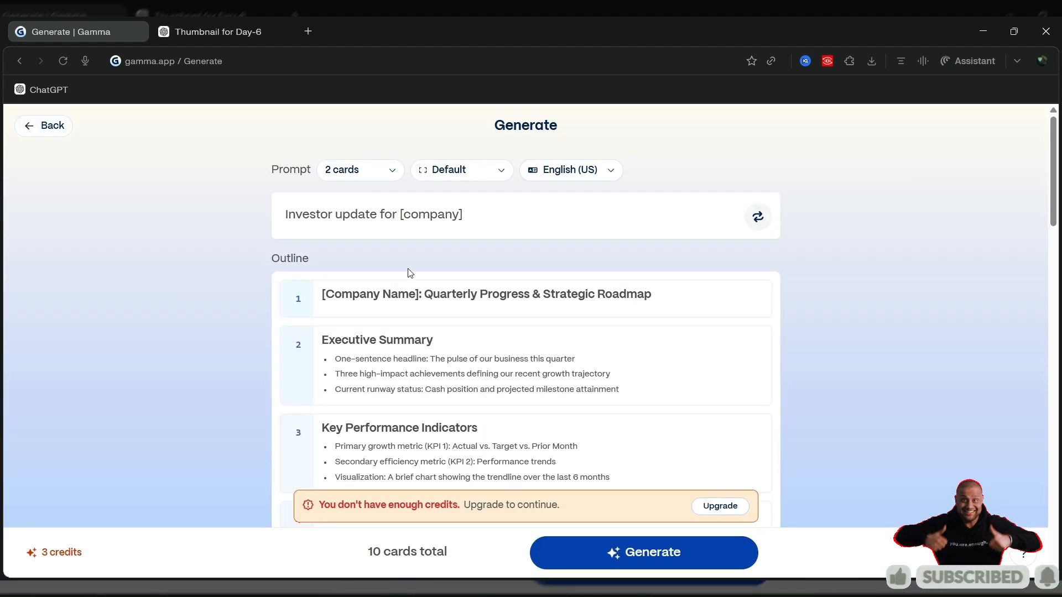
pyautogui.scroll(-3, 387, 443)
pyautogui.scroll(3, 387, 449)
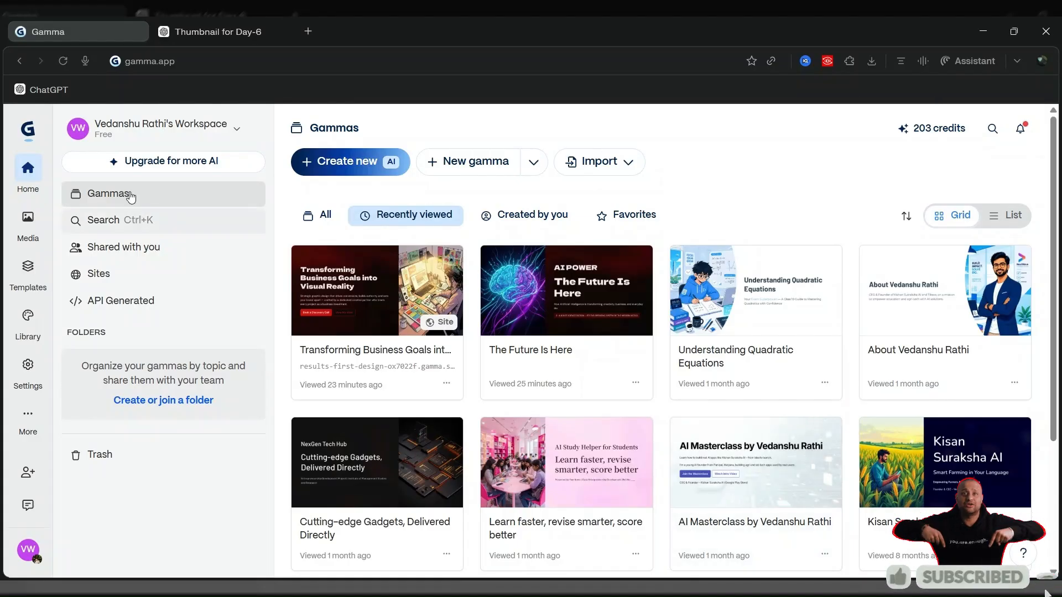
# - Start a new Document generation with 2 cards and the example prompt "Investor update for [company]", and generate its outline
pyautogui.click(336, 156)
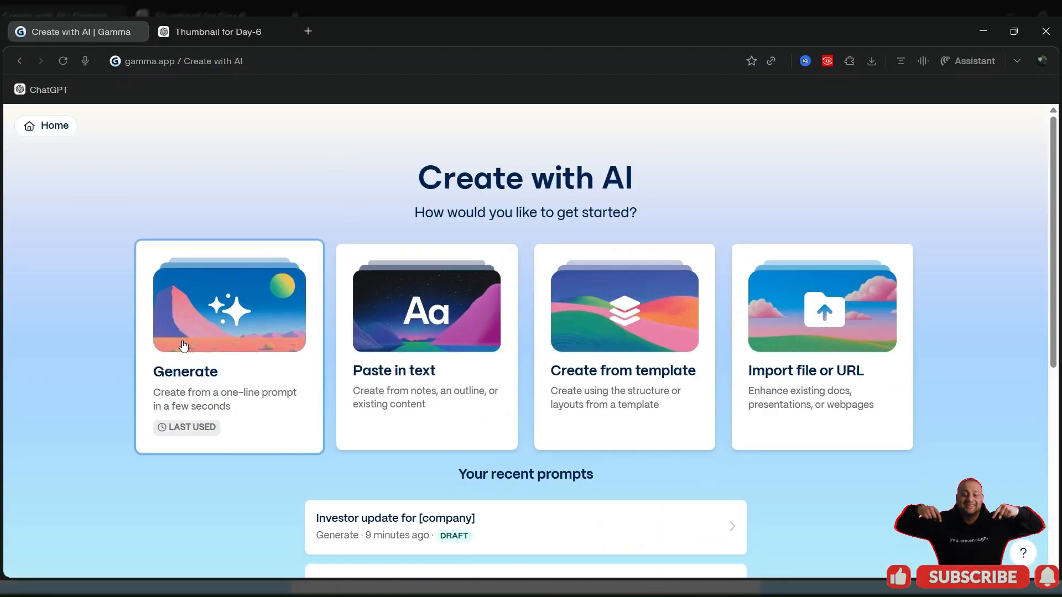
pyautogui.click(235, 347)
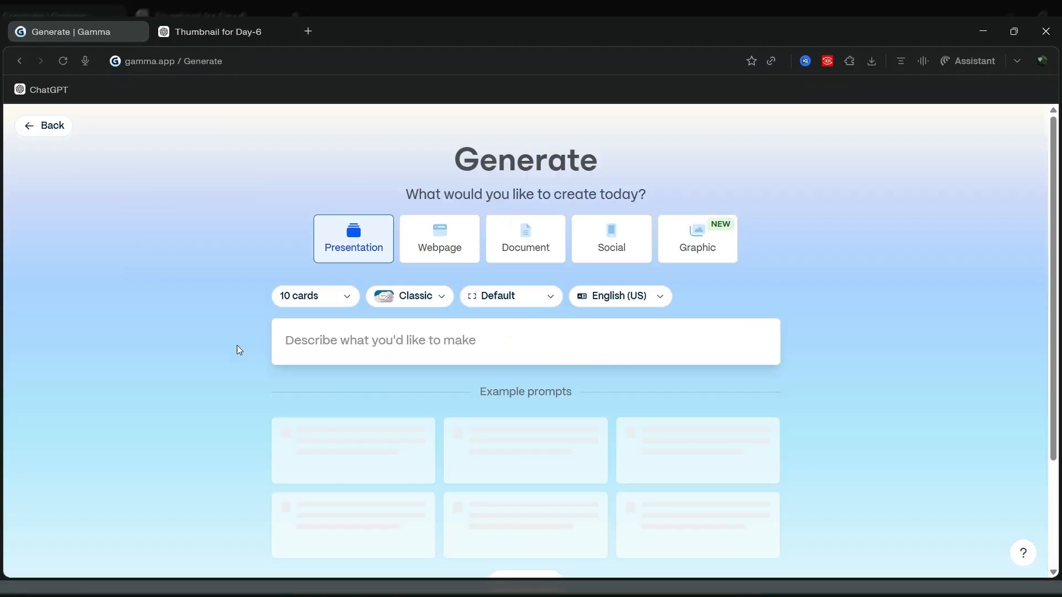
pyautogui.click(526, 244)
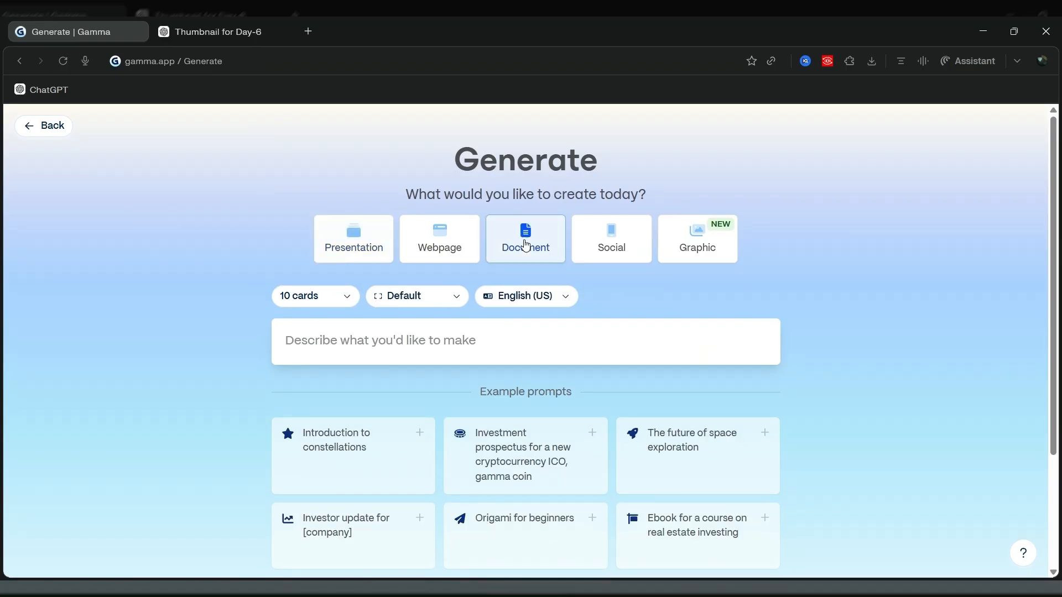
pyautogui.click(319, 297)
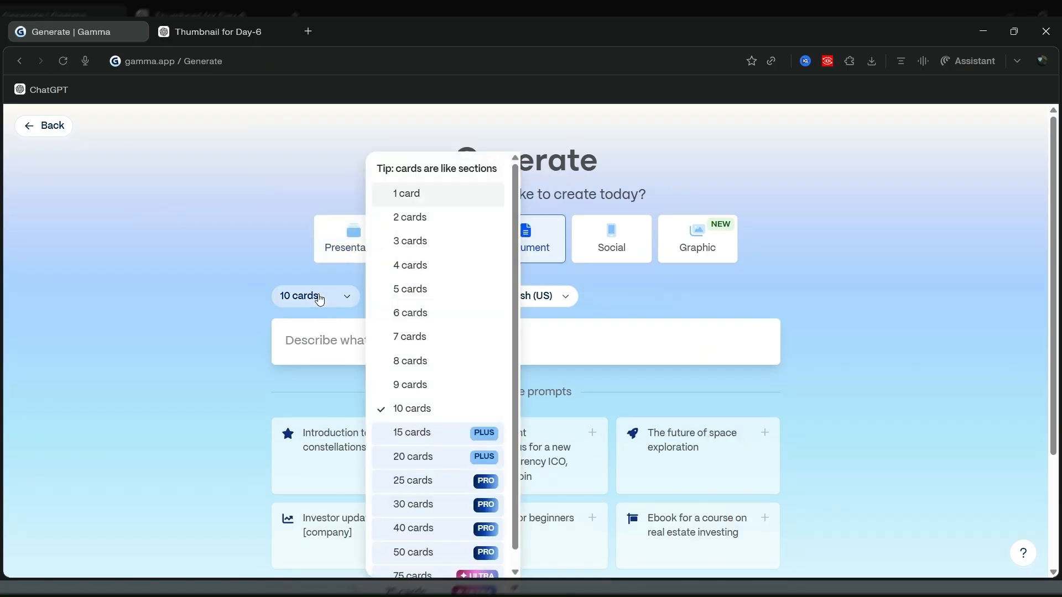
pyautogui.click(407, 222)
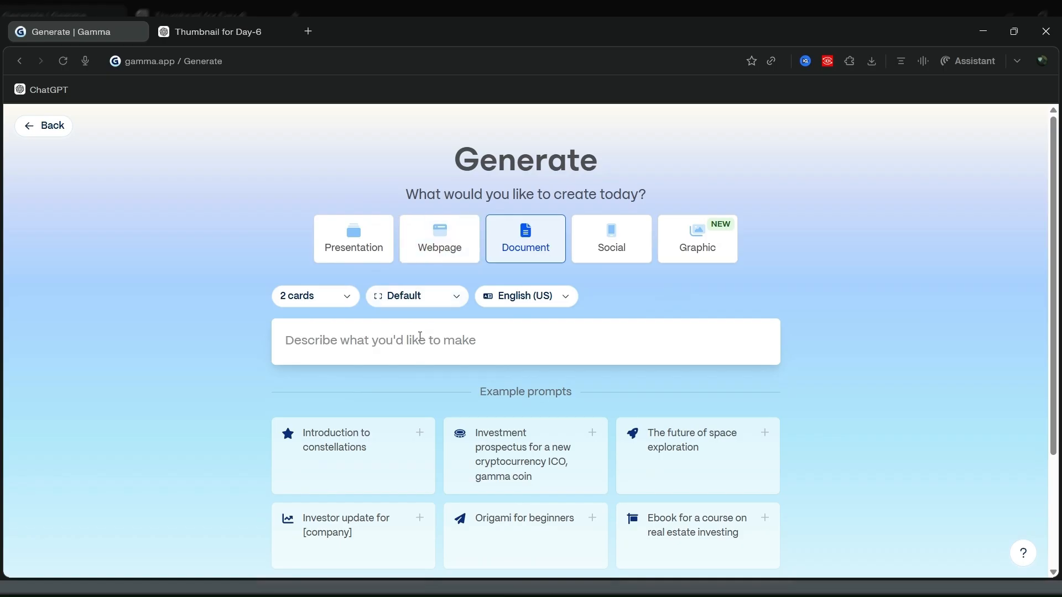
pyautogui.click(399, 529)
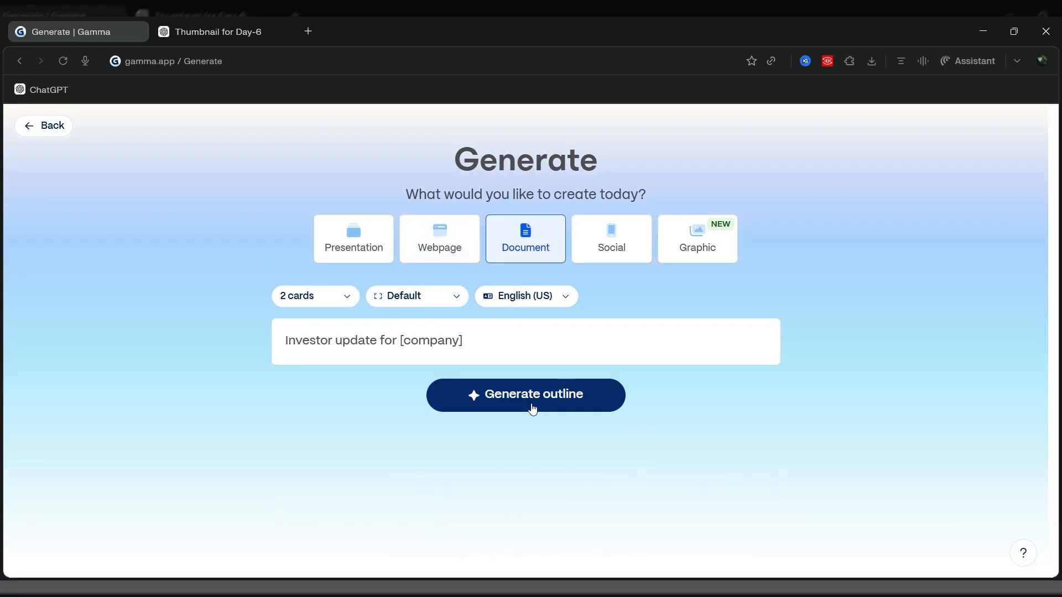
pyautogui.click(533, 408)
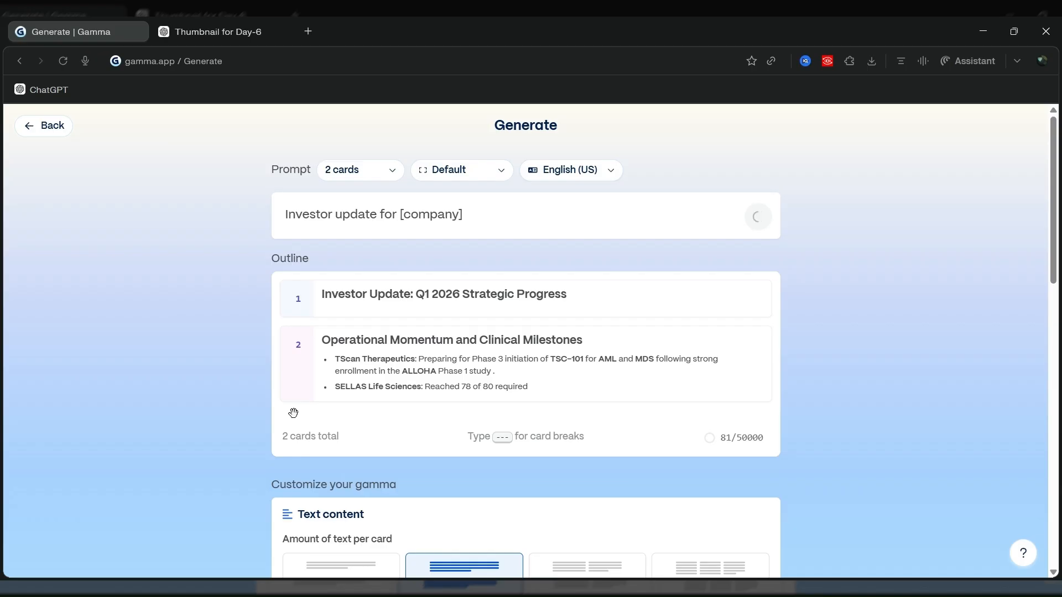
# - Review the generated investor update outline and set the prompt's card count to 3 cards
pyautogui.scroll(-2, 231, 360)
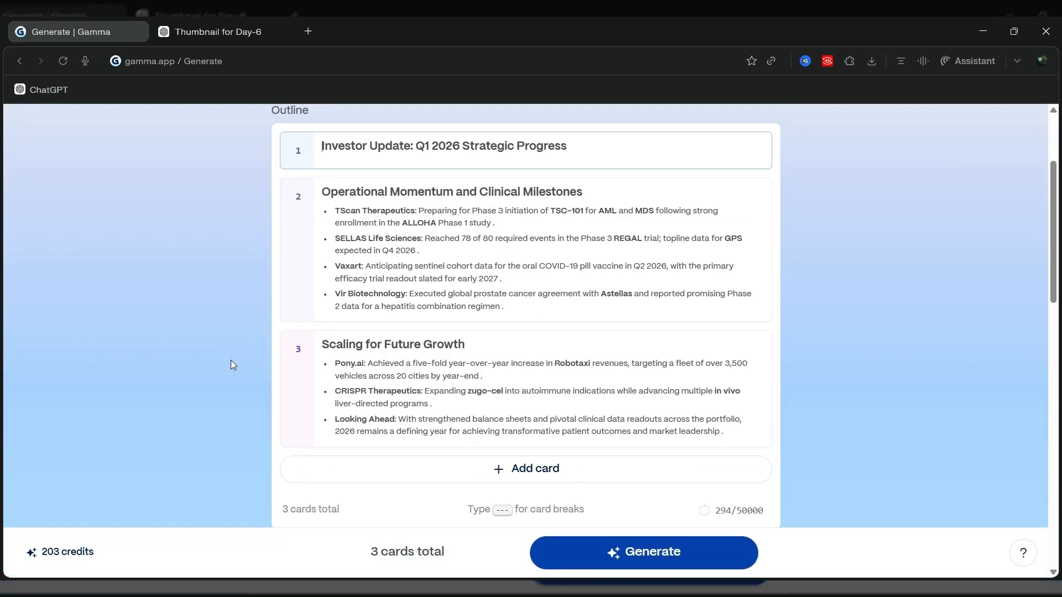
pyautogui.scroll(3, 230, 361)
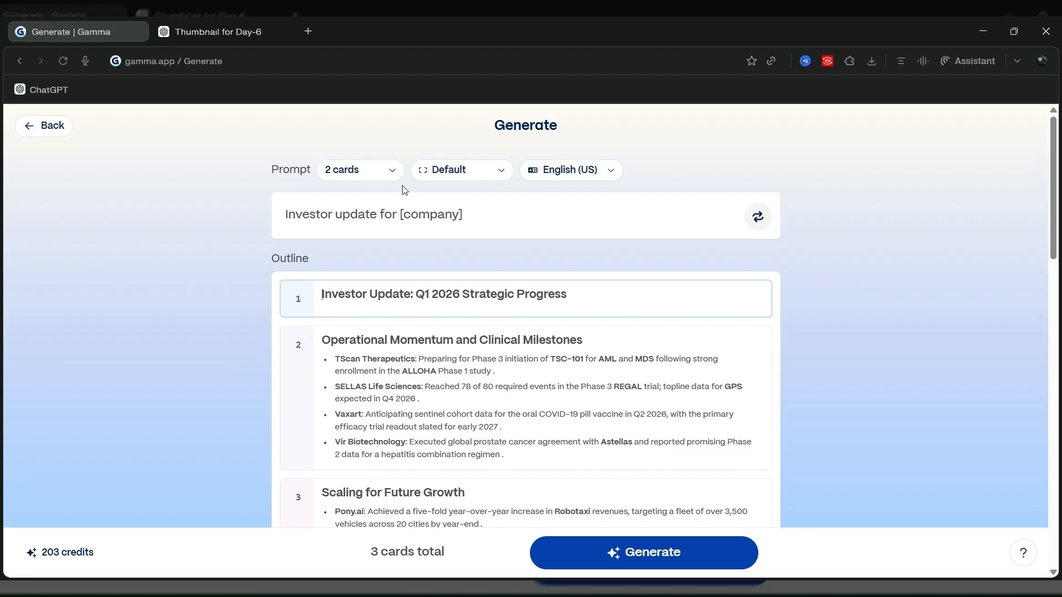
pyautogui.click(386, 174)
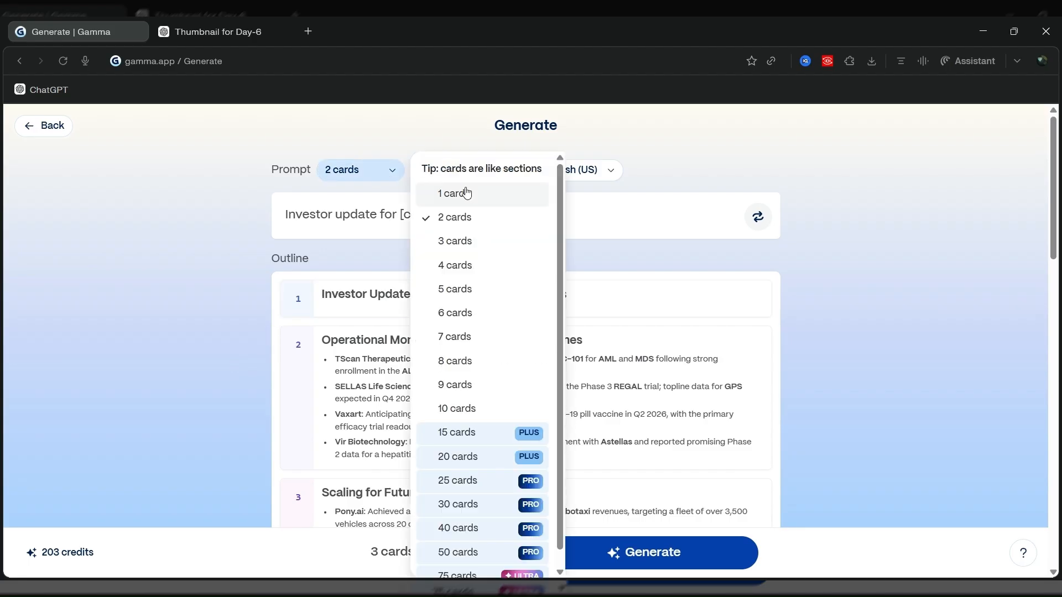
pyautogui.click(466, 195)
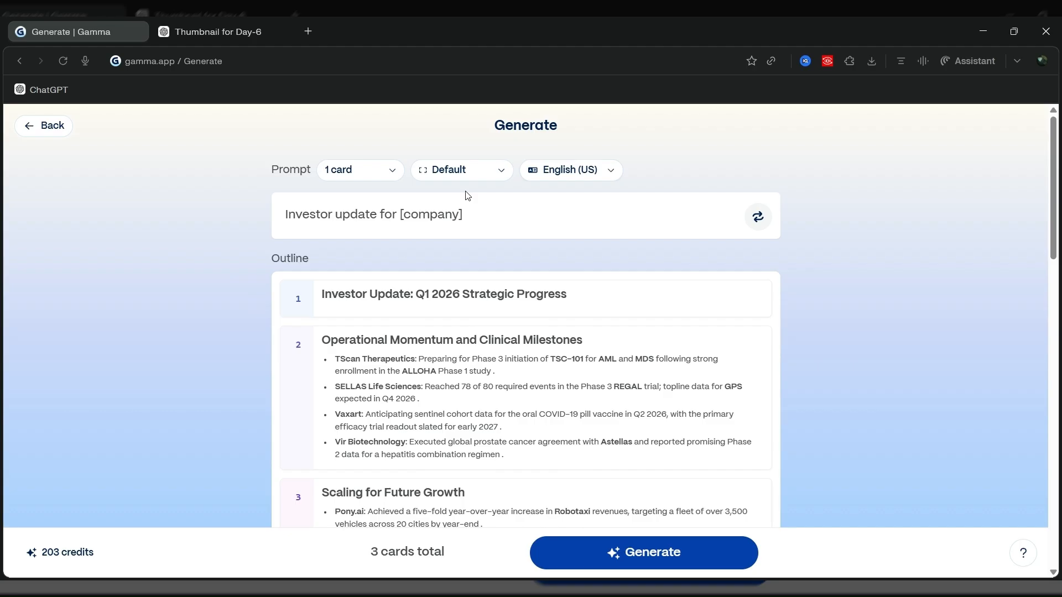
pyautogui.click(393, 171)
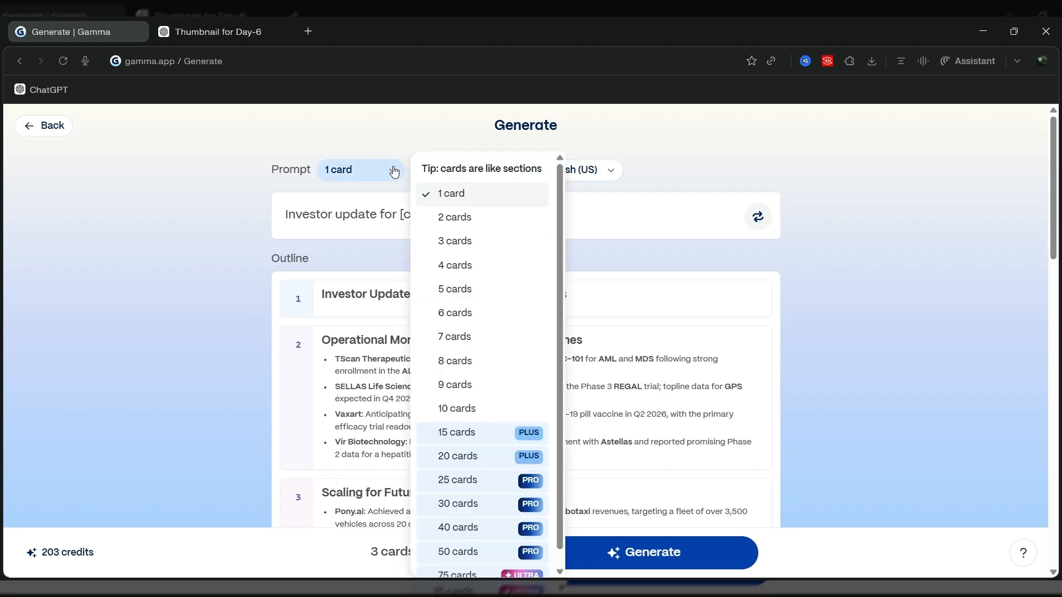
pyautogui.click(455, 243)
# - Check the theme and image settings below the outline, and generate the 3-card investor update document
pyautogui.scroll(-7, 450, 311)
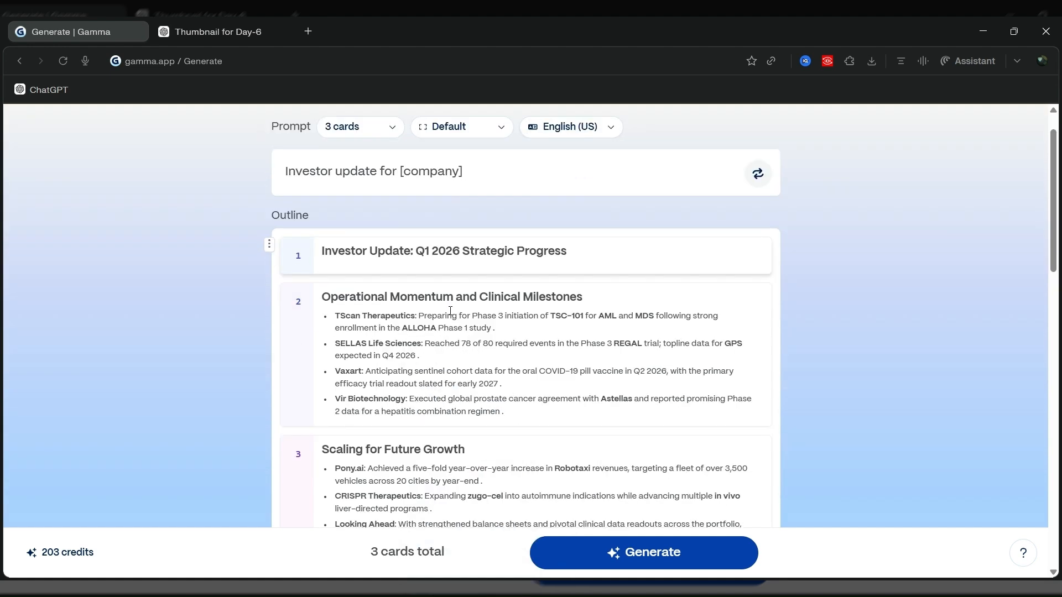
pyautogui.scroll(-10, 450, 310)
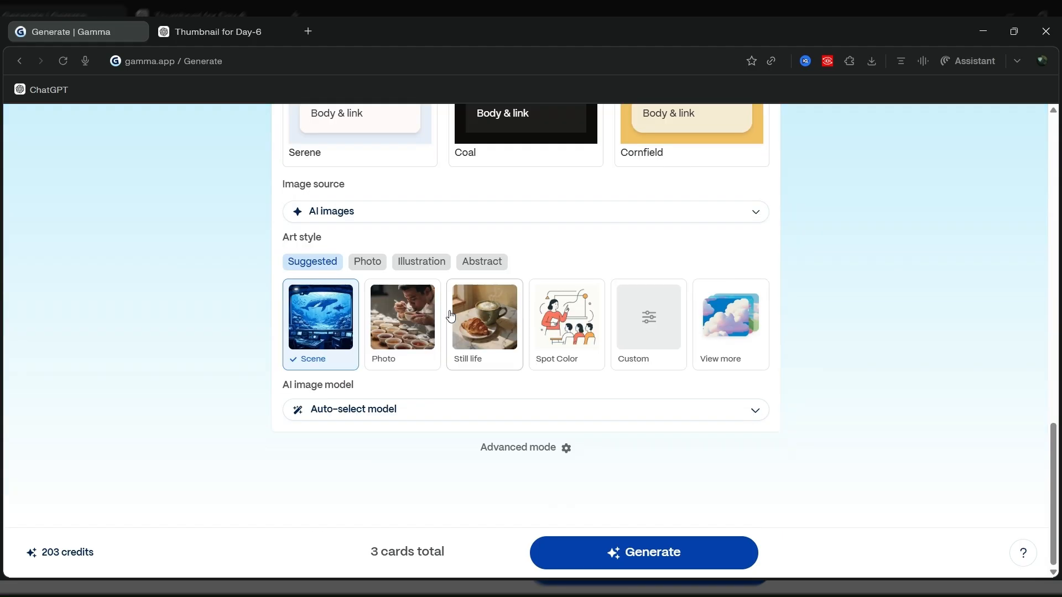
pyautogui.click(583, 541)
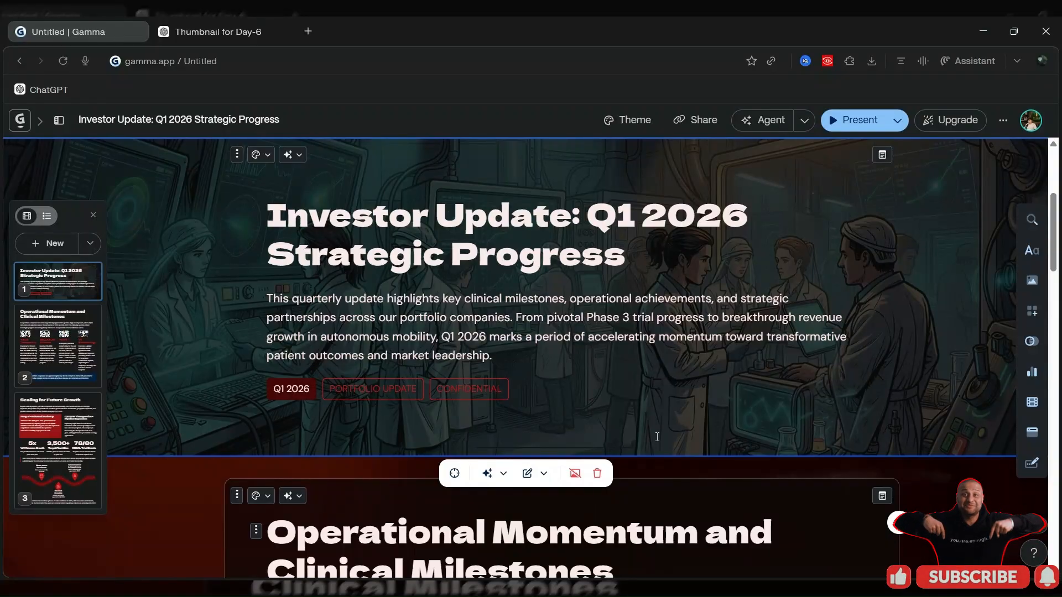
# - Examine the generated investor update from its title card through Operational Momentum and Clinical Milestones to the end of Scaling for Future Growth
pyautogui.scroll(-10, 657, 437)
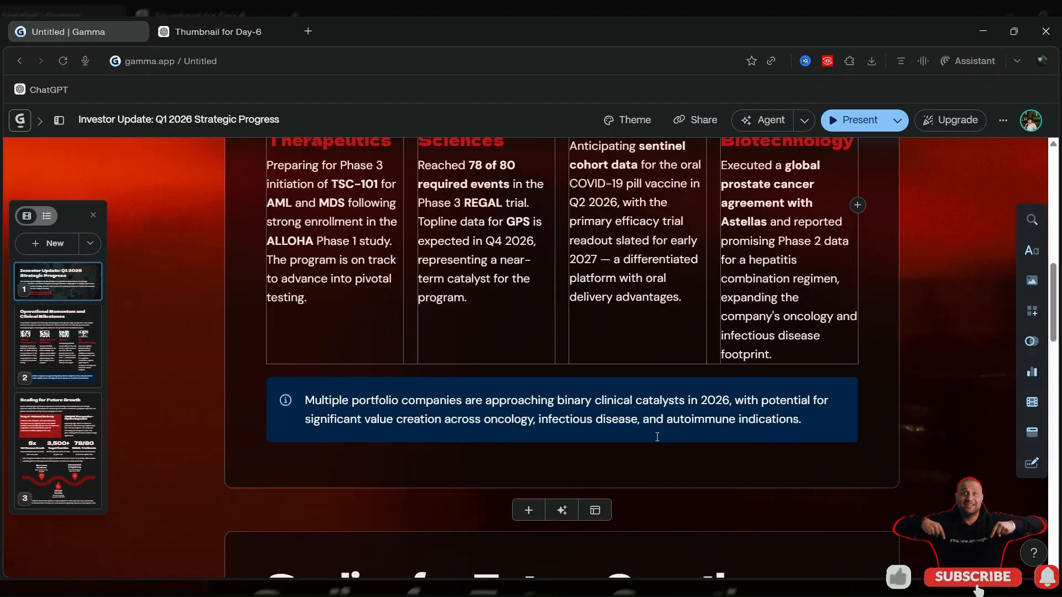
pyautogui.scroll(3, 657, 437)
pyautogui.scroll(1, 657, 437)
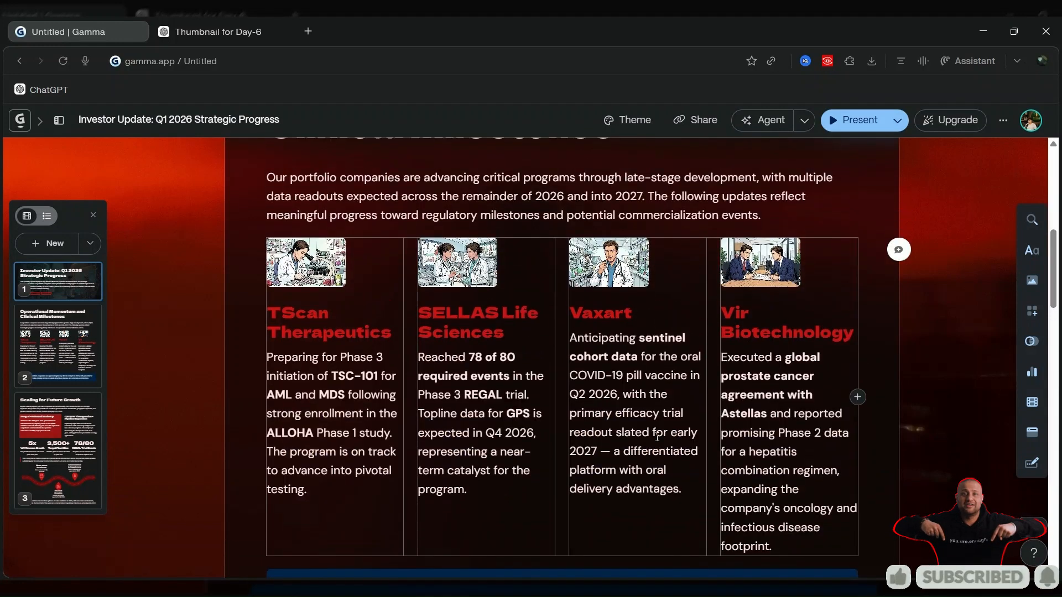
pyautogui.scroll(-5, 657, 437)
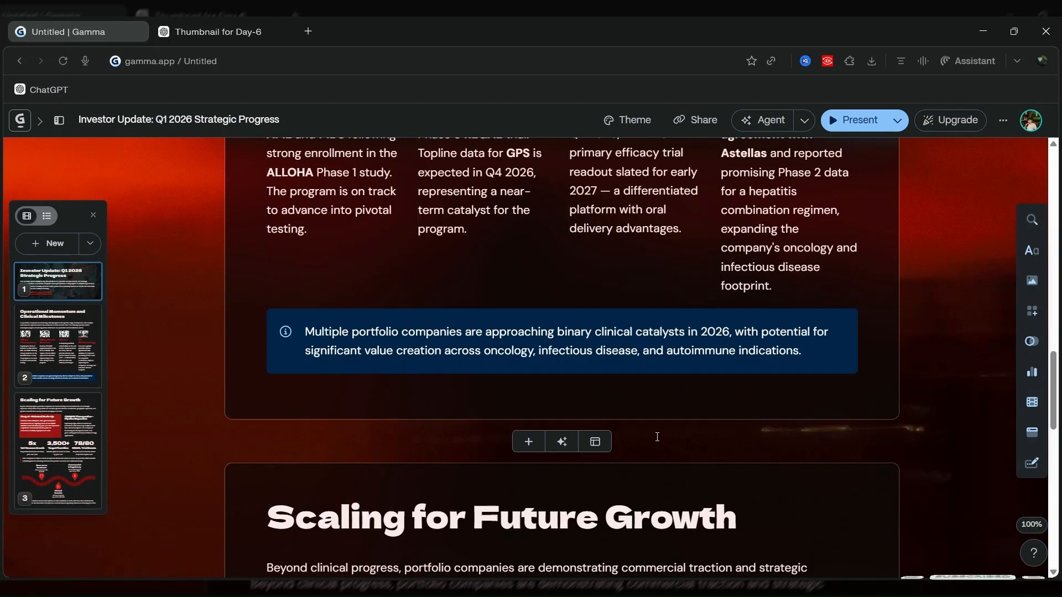
pyautogui.scroll(-10, 657, 437)
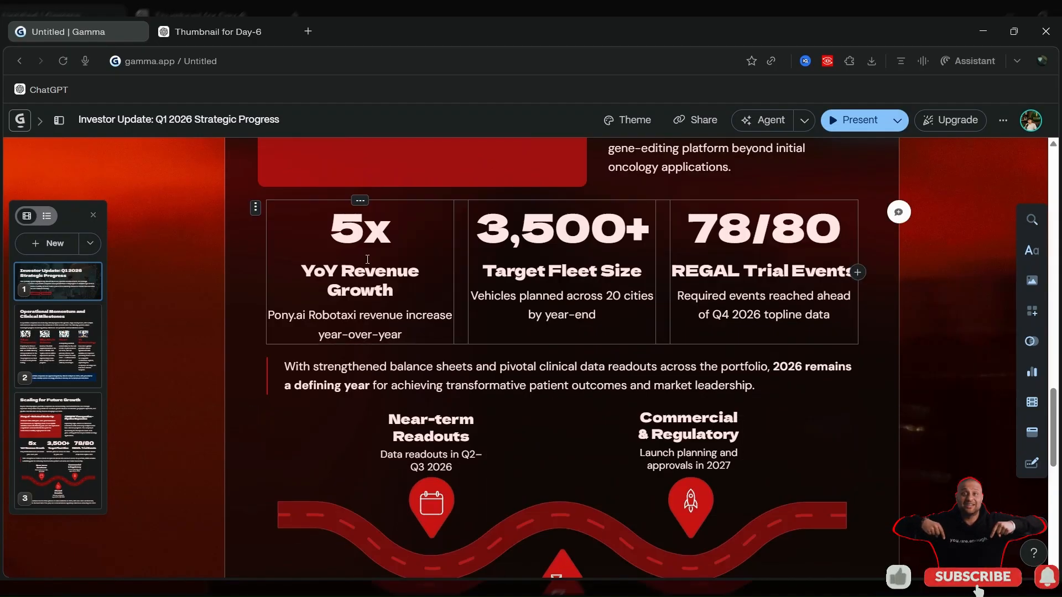
pyautogui.scroll(-10, 367, 259)
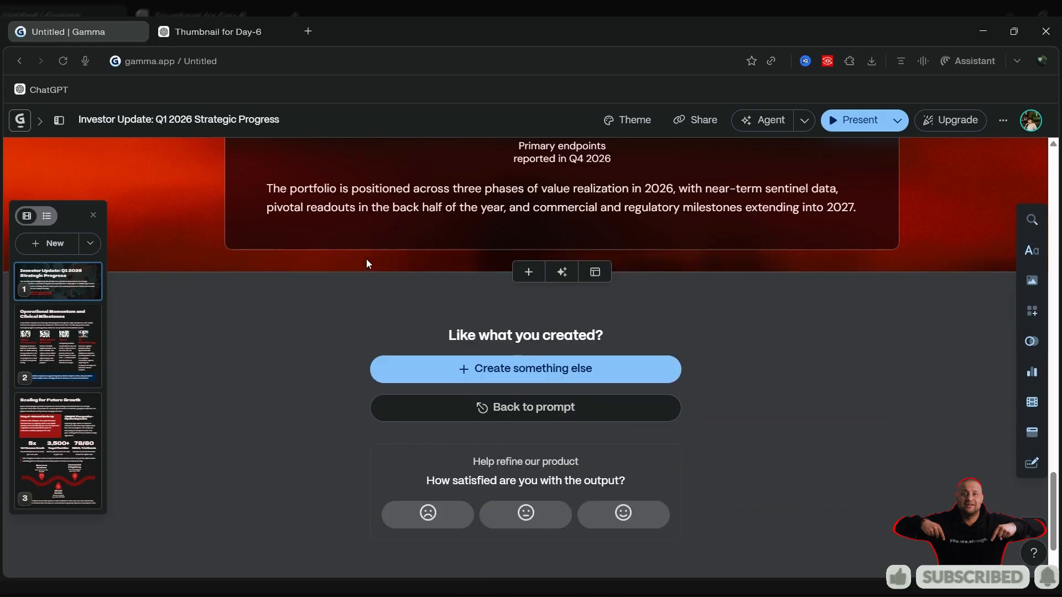
# - Review the document backwards from the milestone roadmap to the title card, and return to the Gammas home page
pyautogui.scroll(3, 366, 259)
pyautogui.scroll(4, 366, 259)
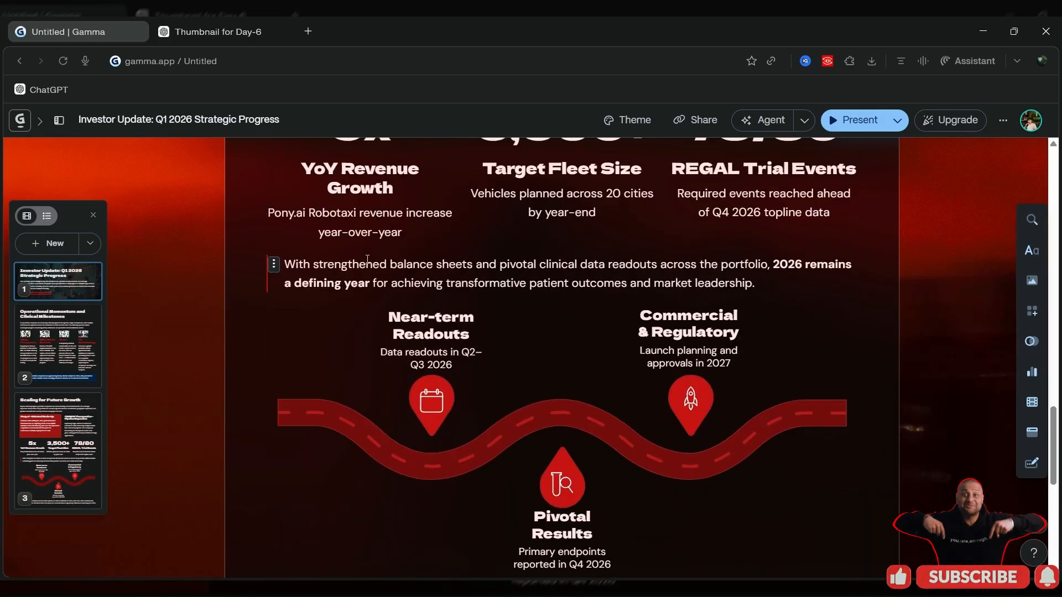
pyautogui.scroll(7, 367, 259)
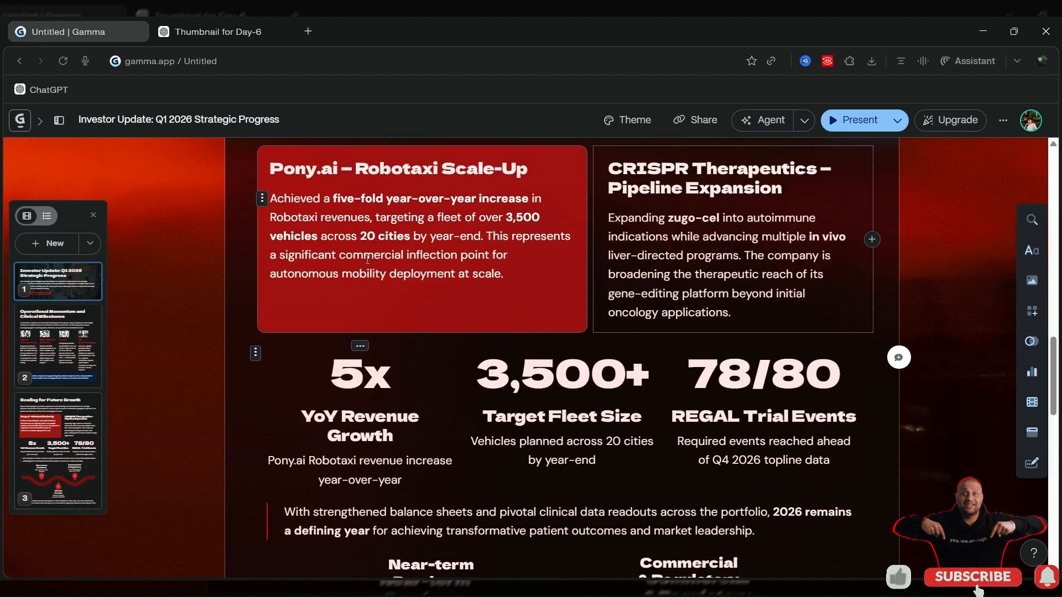
pyautogui.scroll(2, 367, 259)
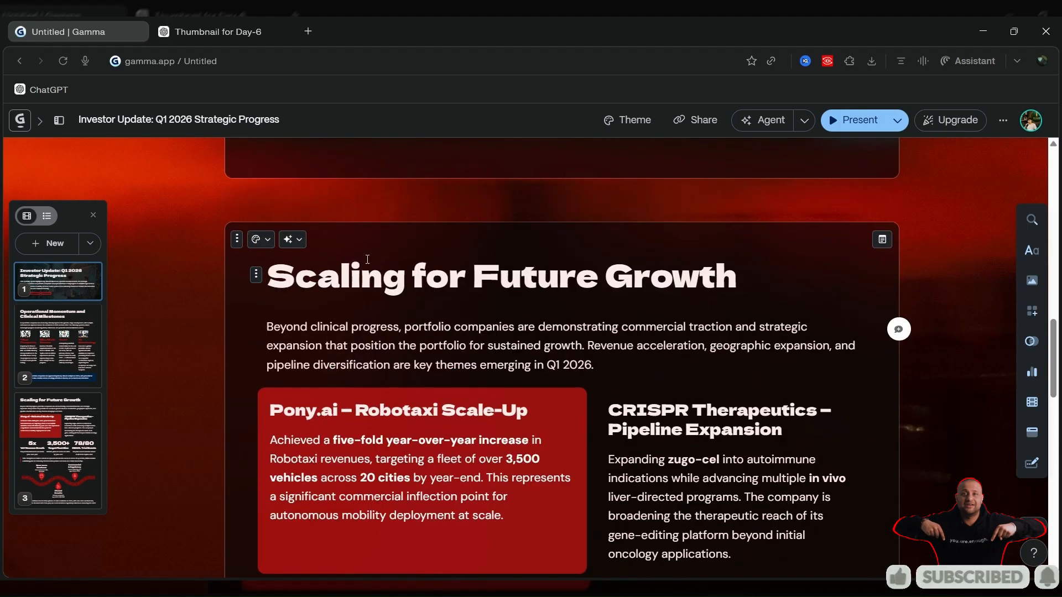
pyautogui.scroll(8, 367, 259)
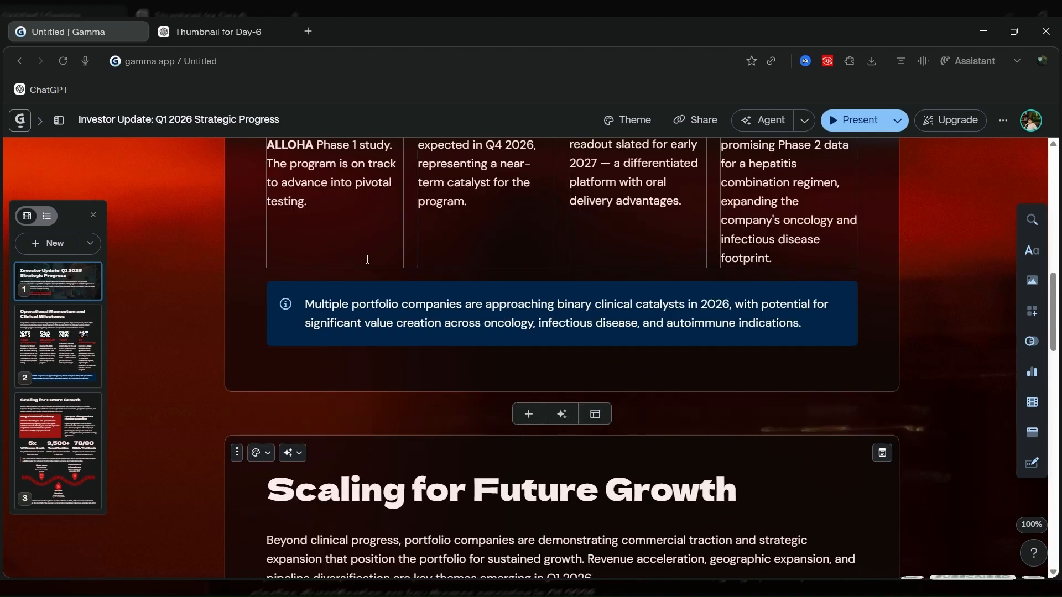
pyautogui.scroll(2, 367, 259)
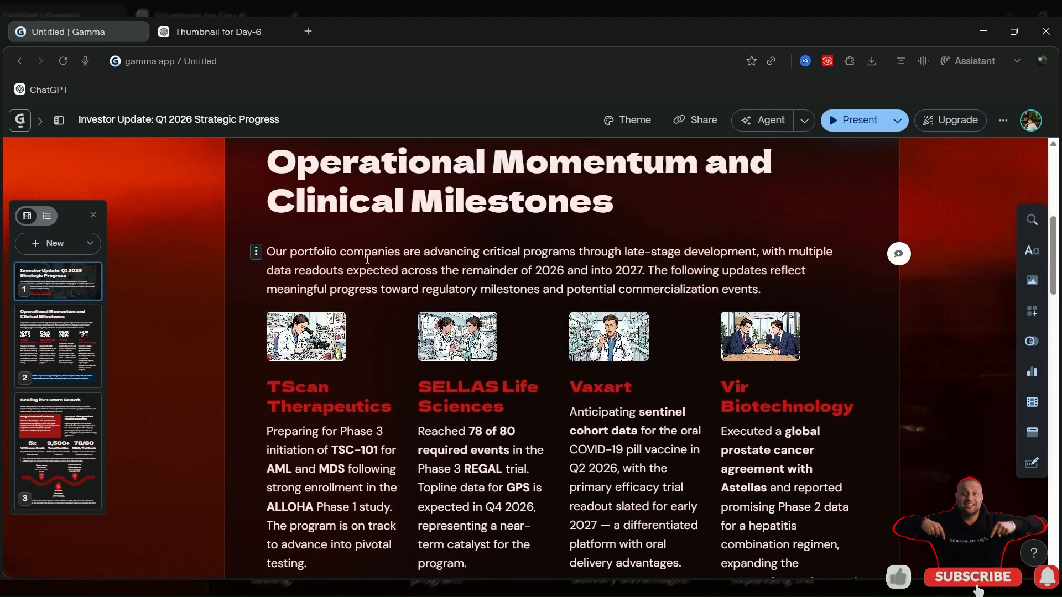
pyautogui.scroll(5, 368, 259)
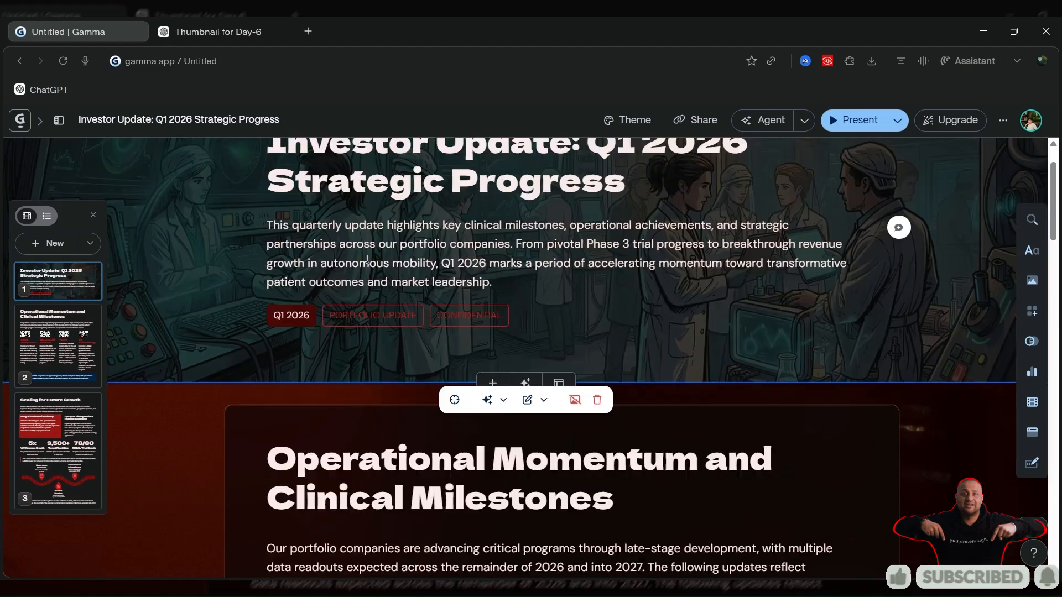
pyautogui.scroll(1, 367, 259)
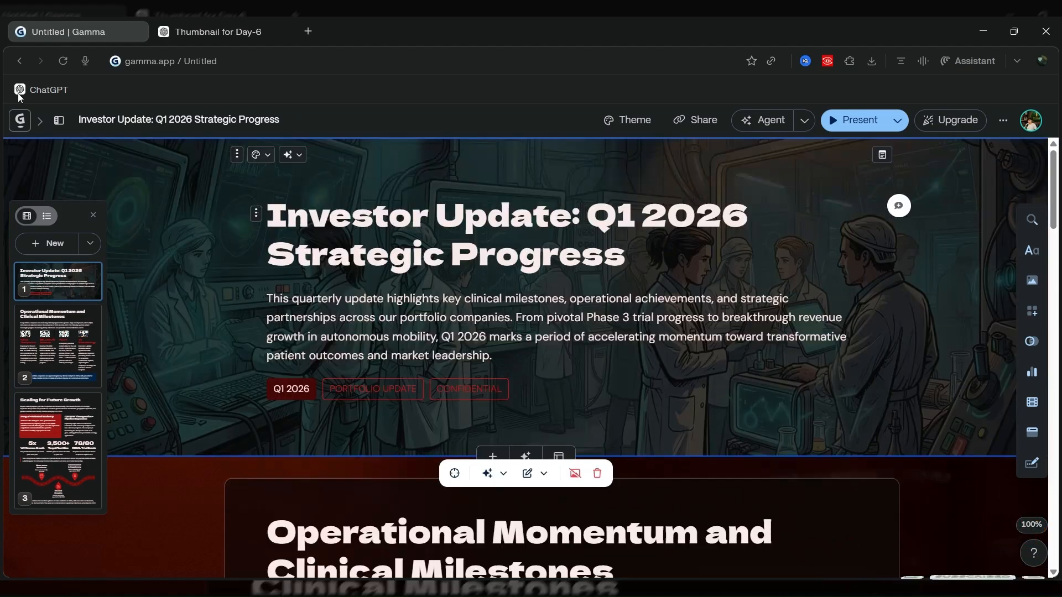
pyautogui.click(20, 120)
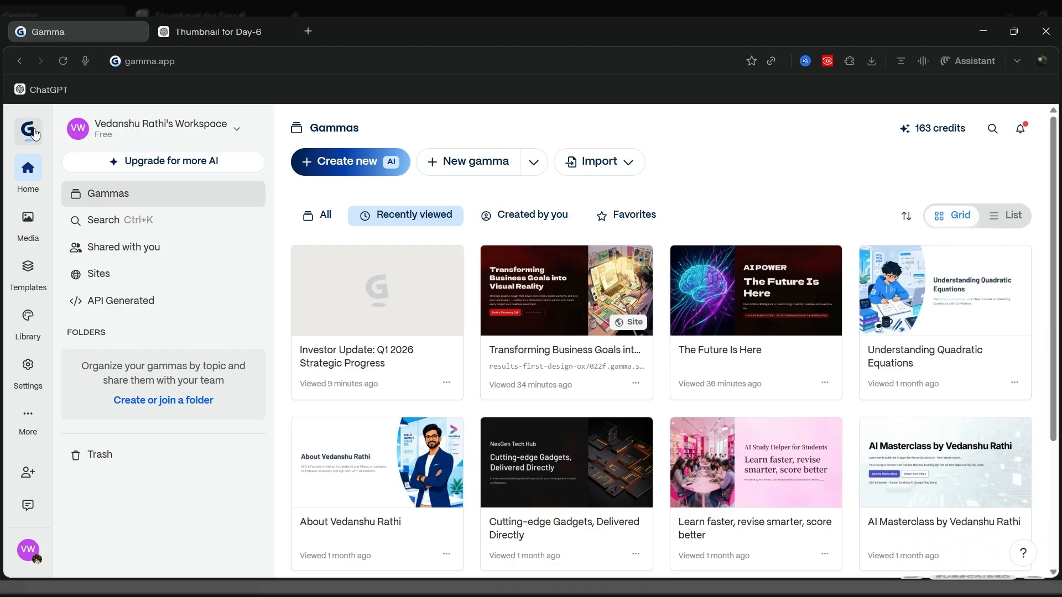
# - Start a new AI generation of the Social type with the example prompt "3 tips for creators losing motivation"
pyautogui.click(348, 161)
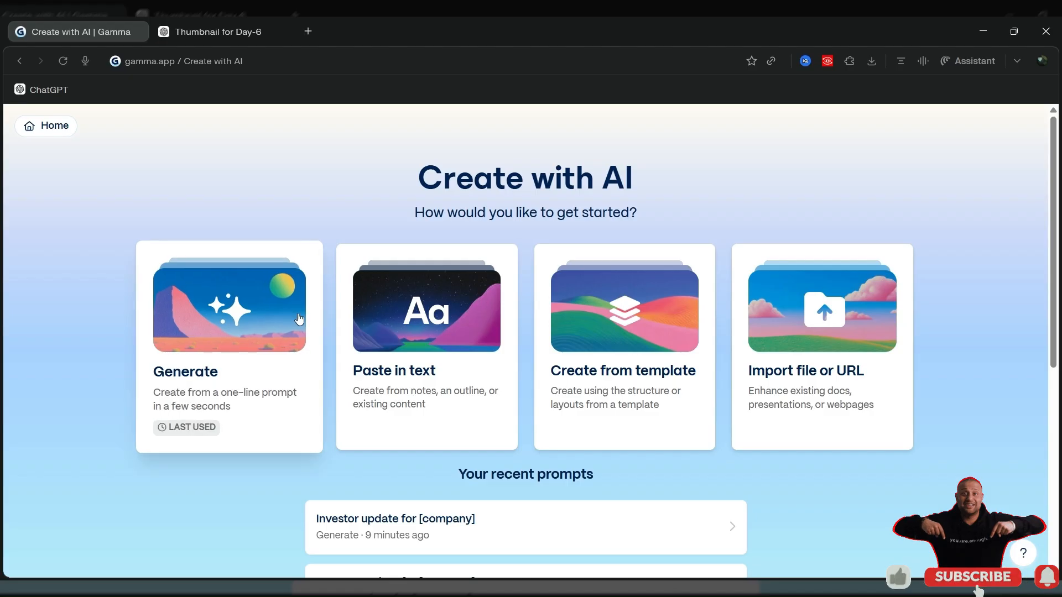
pyautogui.click(295, 321)
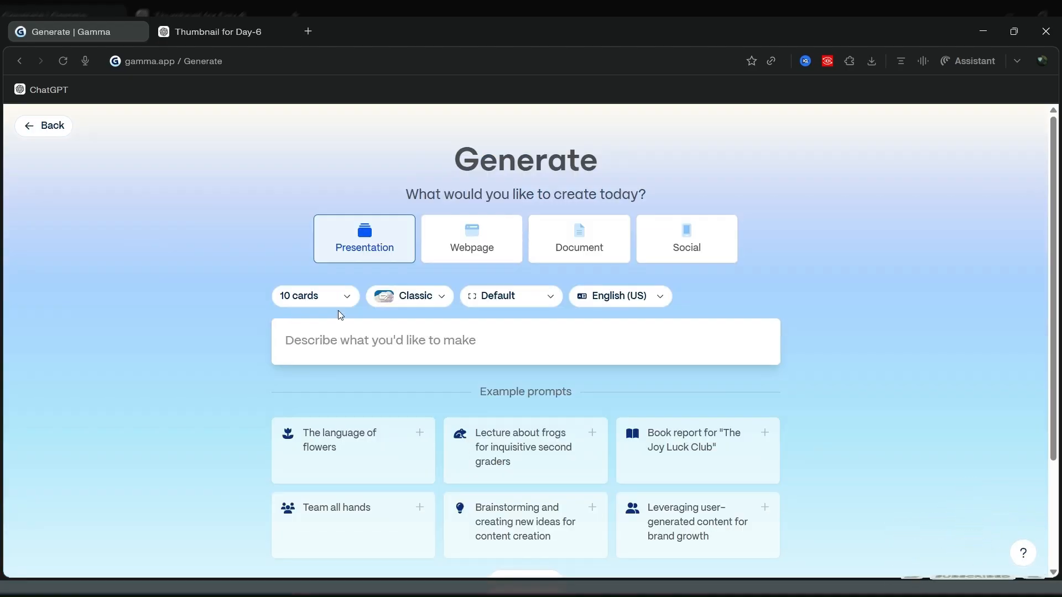
pyautogui.click(607, 229)
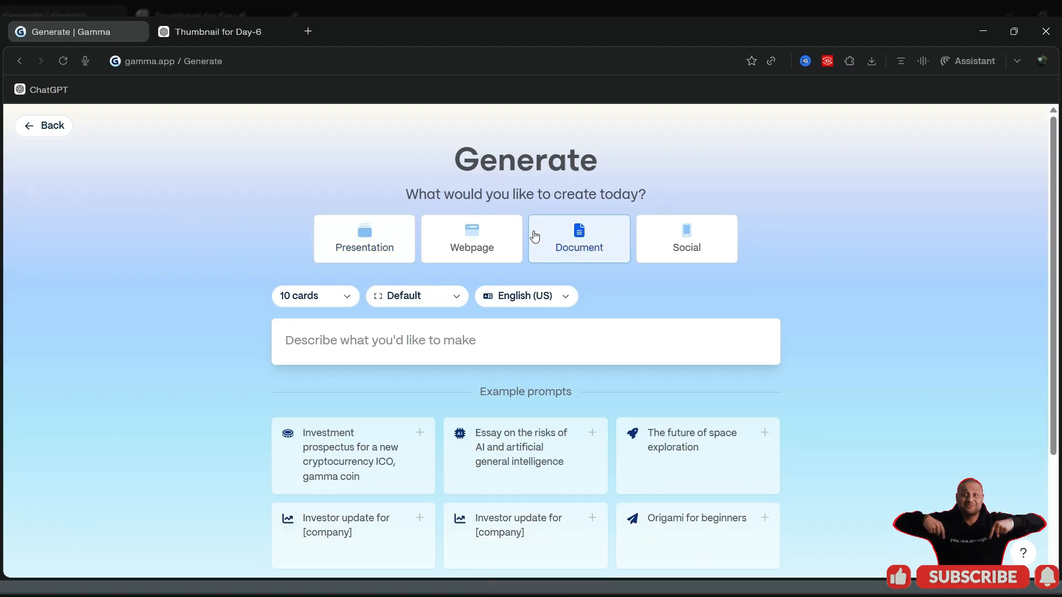
pyautogui.click(673, 243)
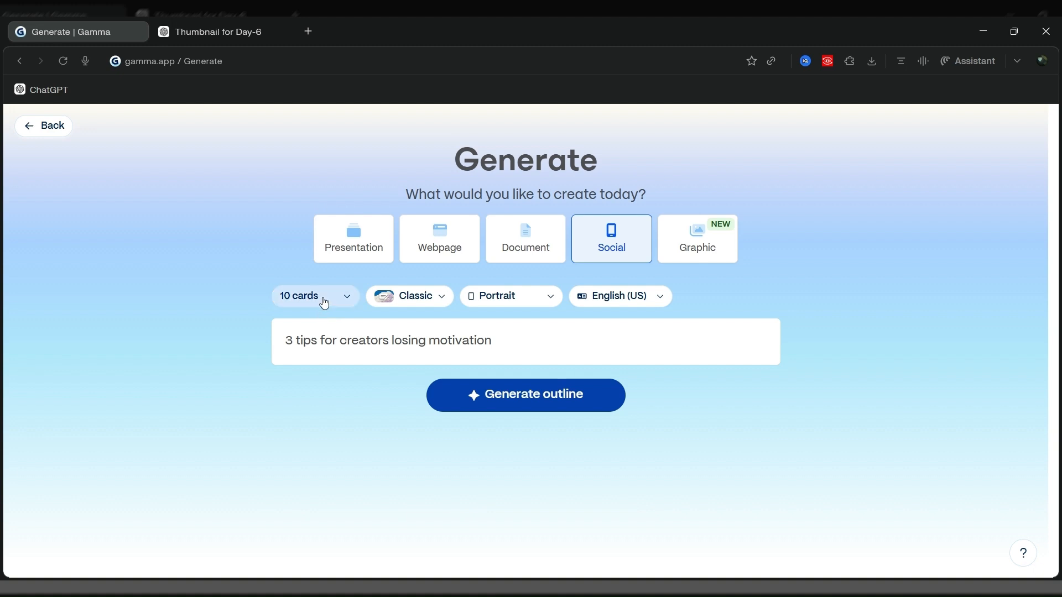
# - Set the social post's card count to 2 cards and generate its outline
pyautogui.click(324, 303)
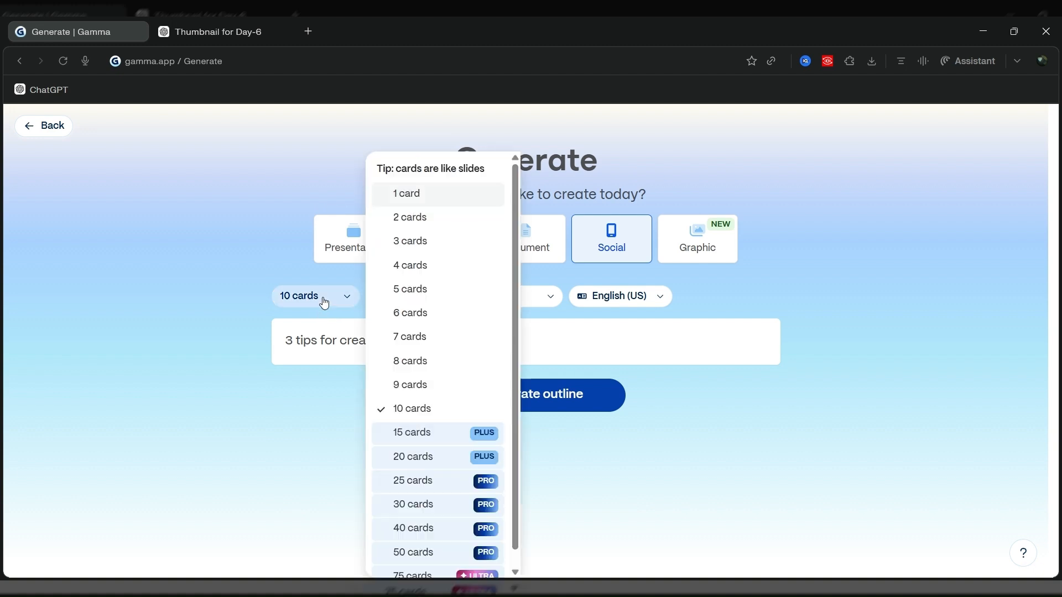
pyautogui.click(416, 218)
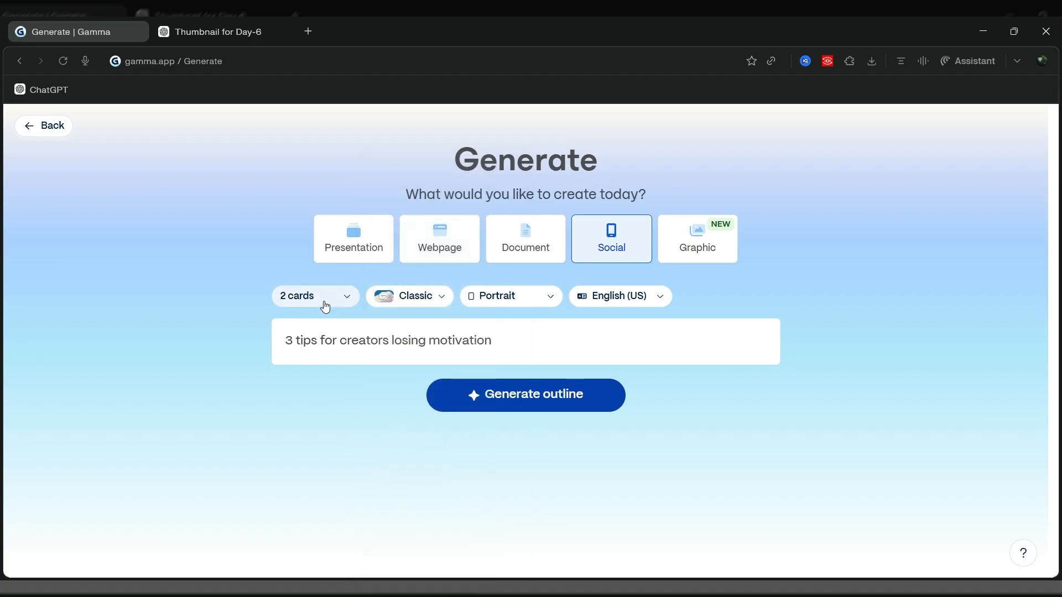
pyautogui.click(326, 306)
pyautogui.click(434, 227)
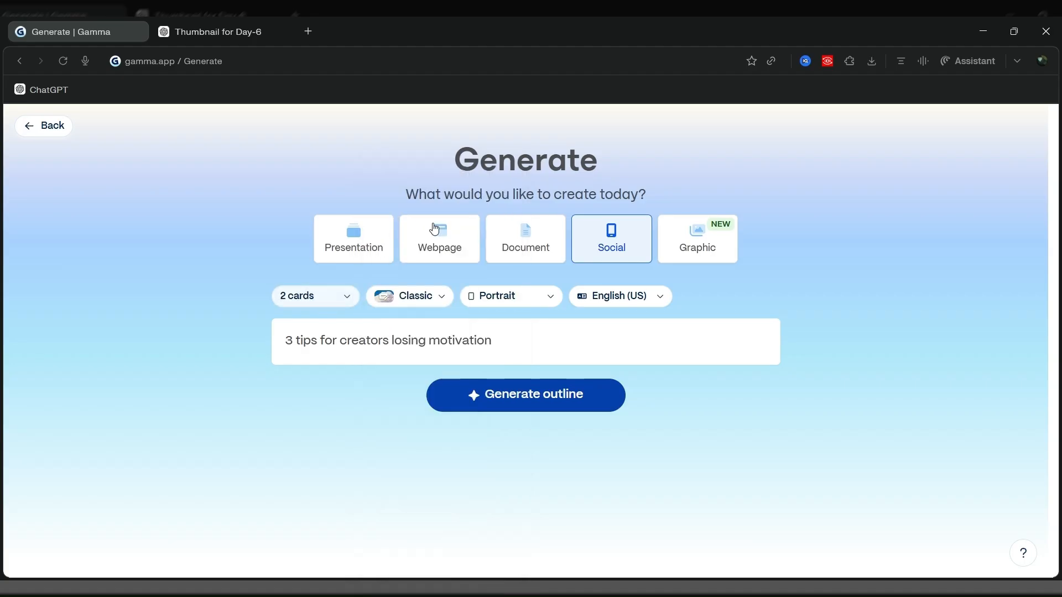
pyautogui.click(504, 400)
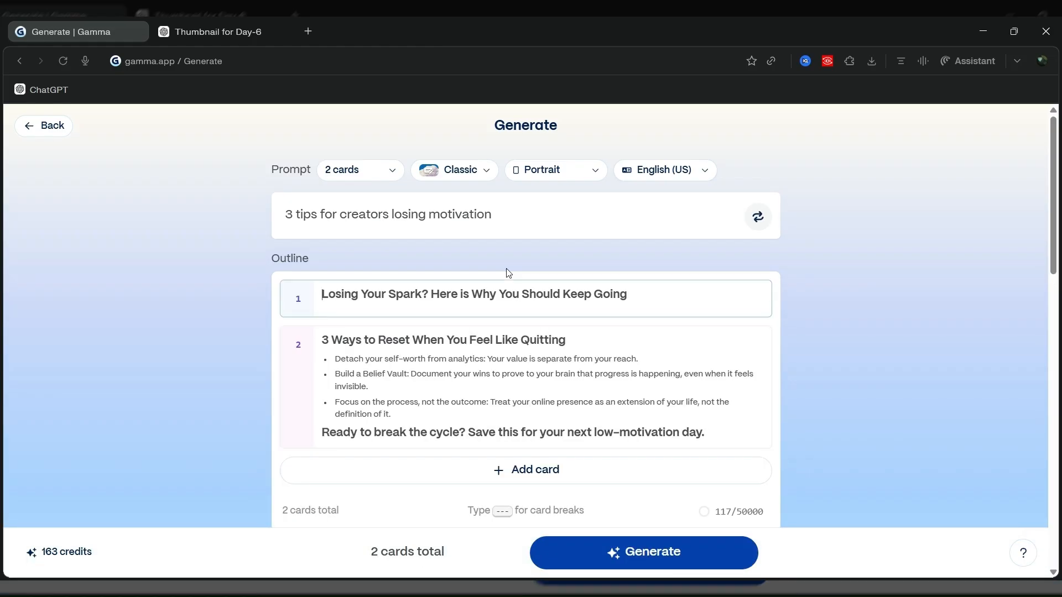
# - Check the theme and image settings below the outline, and generate the 2-card social post
pyautogui.scroll(-8, 508, 272)
pyautogui.scroll(-3, 508, 273)
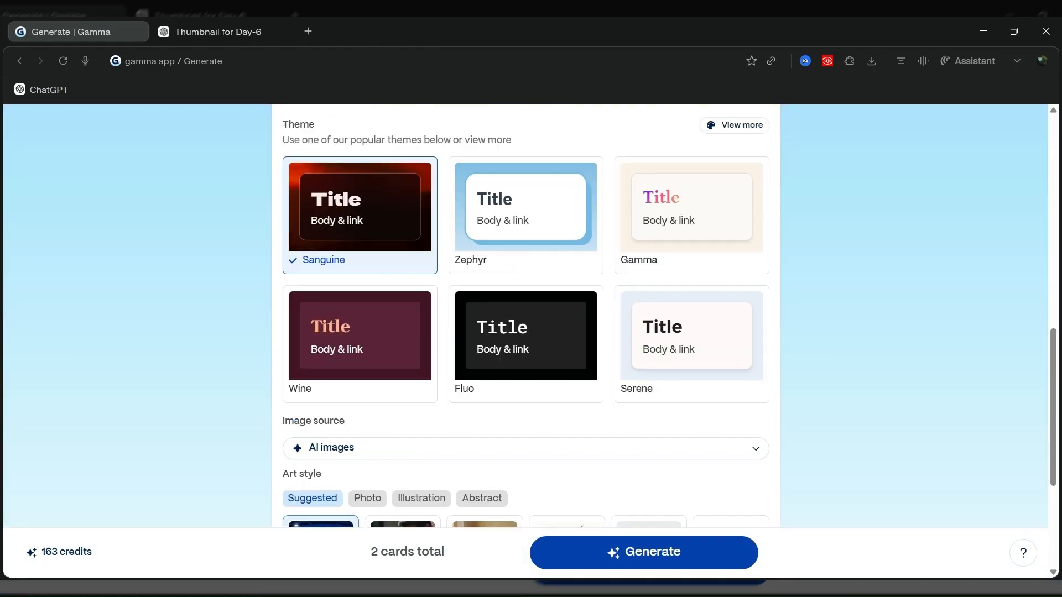
pyautogui.click(636, 555)
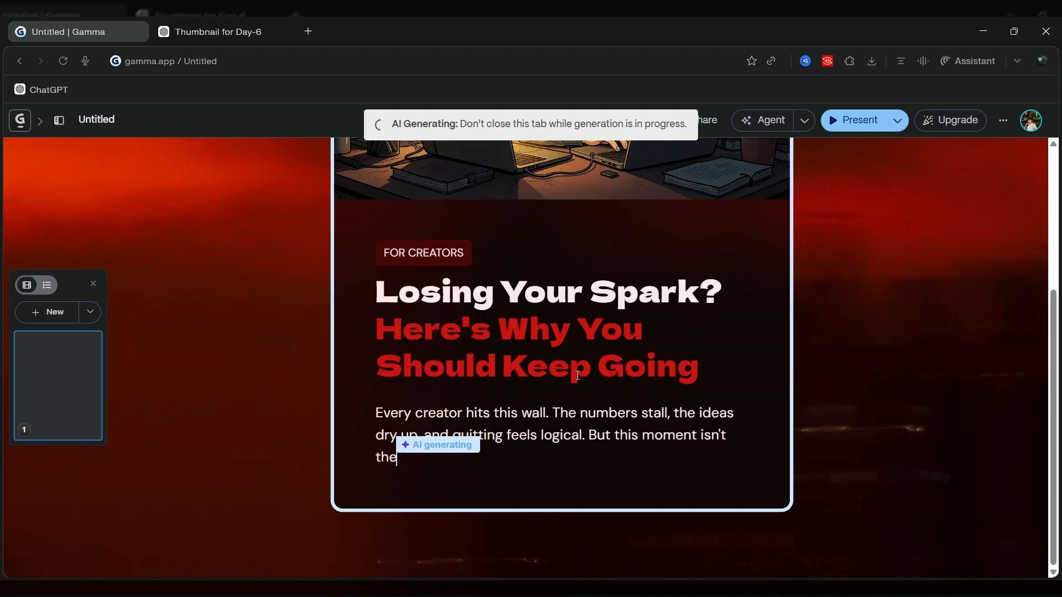
# - Examine the generated social post's cards, "Losing Your Spark?" and "3 Ways to Reset When You Feel Like Quitting"
pyautogui.scroll(4, 578, 377)
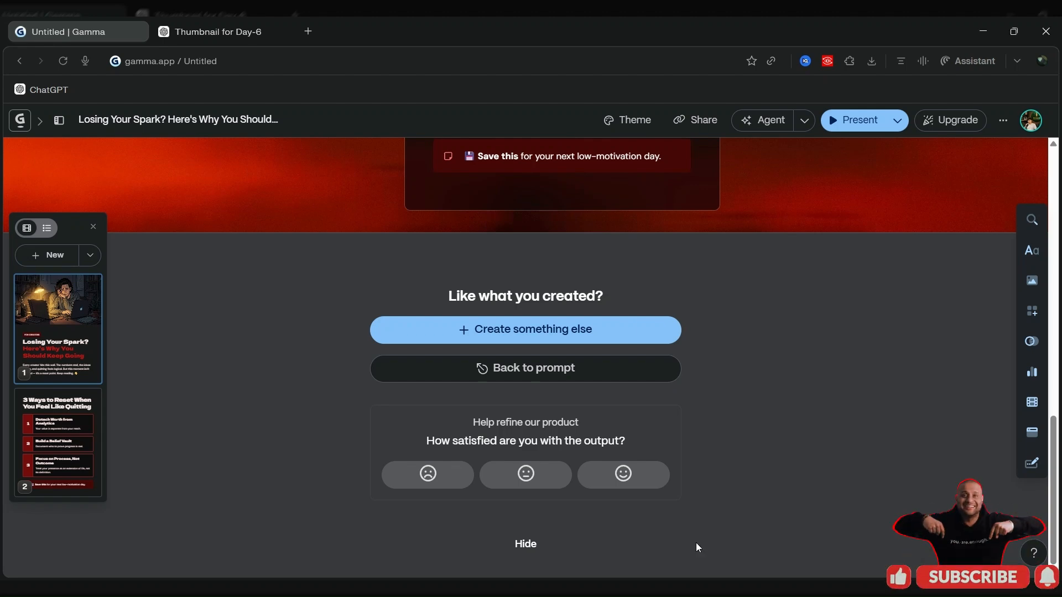
pyautogui.scroll(7, 631, 337)
pyautogui.scroll(-2, 632, 335)
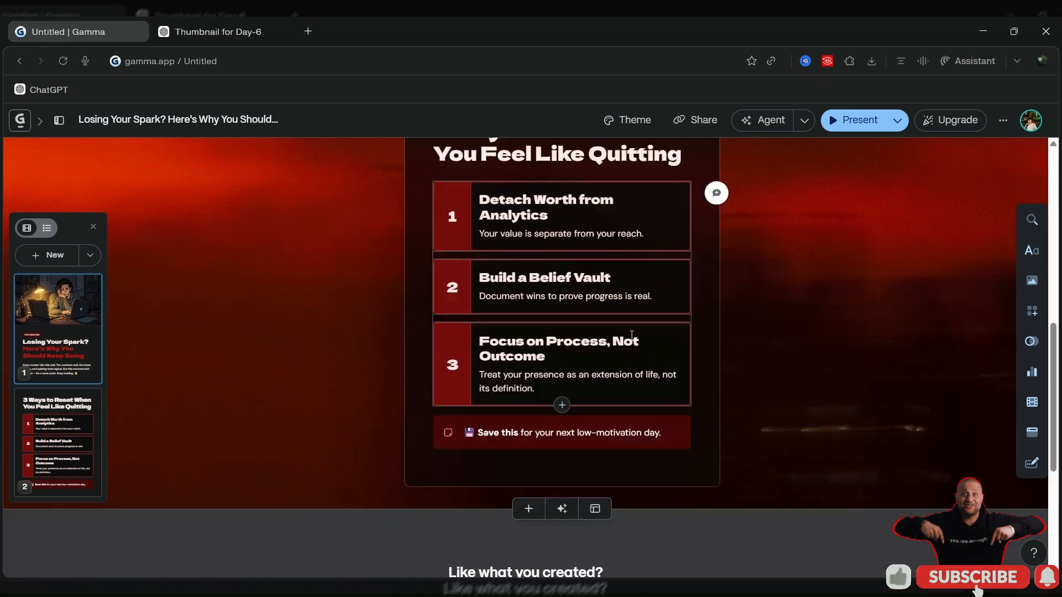
pyautogui.scroll(2, 632, 336)
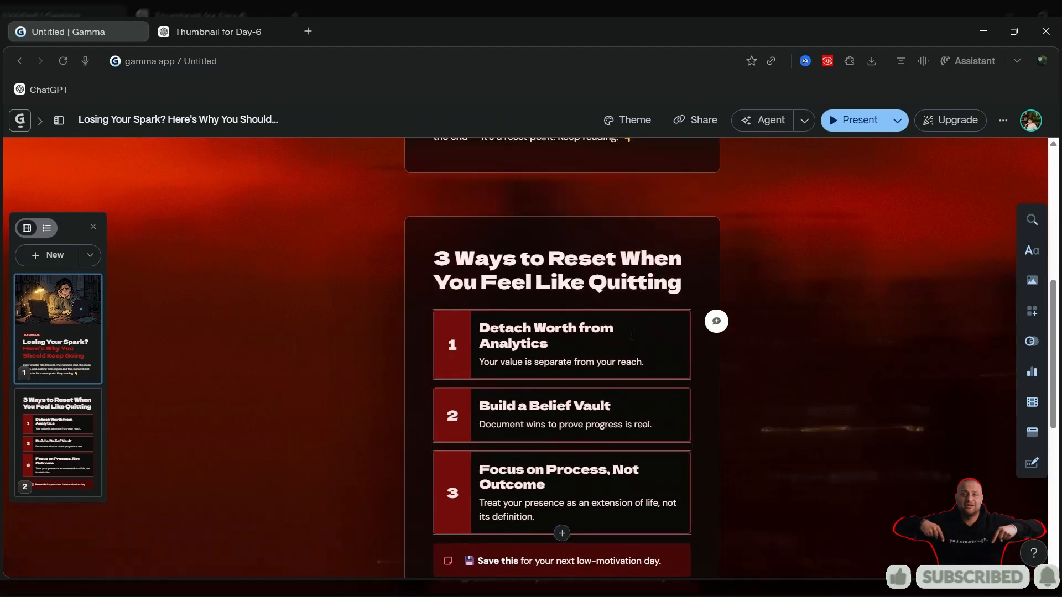
pyautogui.scroll(6, 632, 335)
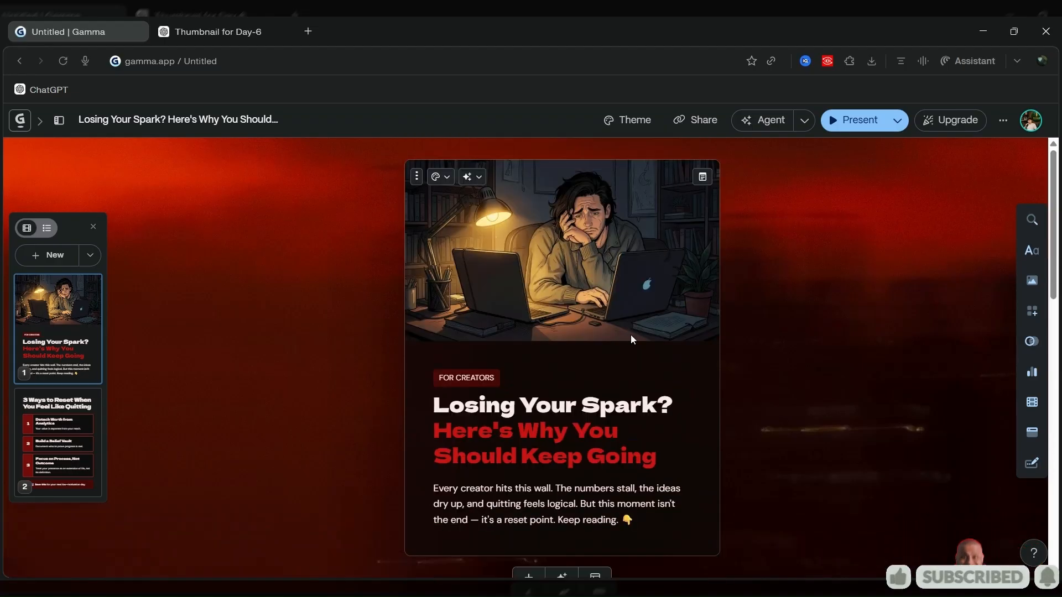
pyautogui.scroll(-6, 630, 334)
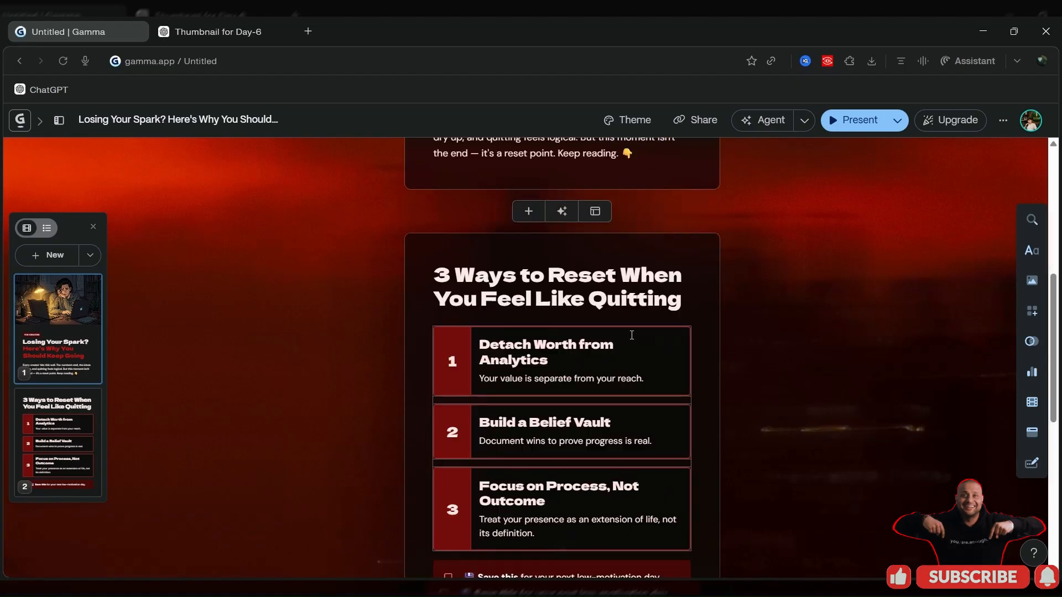
pyautogui.scroll(-2, 632, 335)
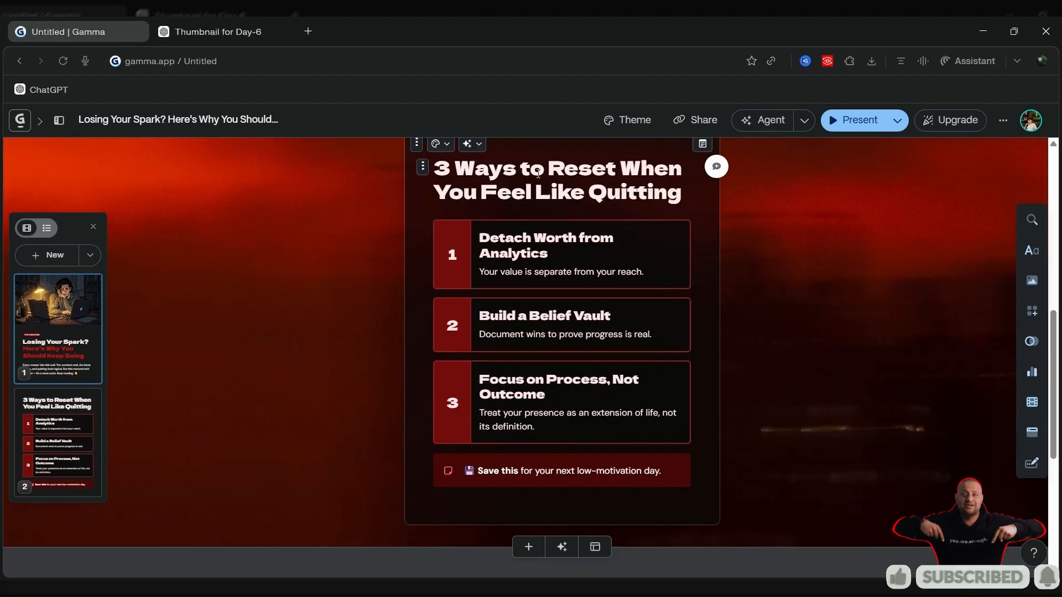
# - Review the three tips on the second card's "3 Ways to Reset" list and compare them with the opening card
pyautogui.moveTo(538, 173); pyautogui.dragTo(434, 168)
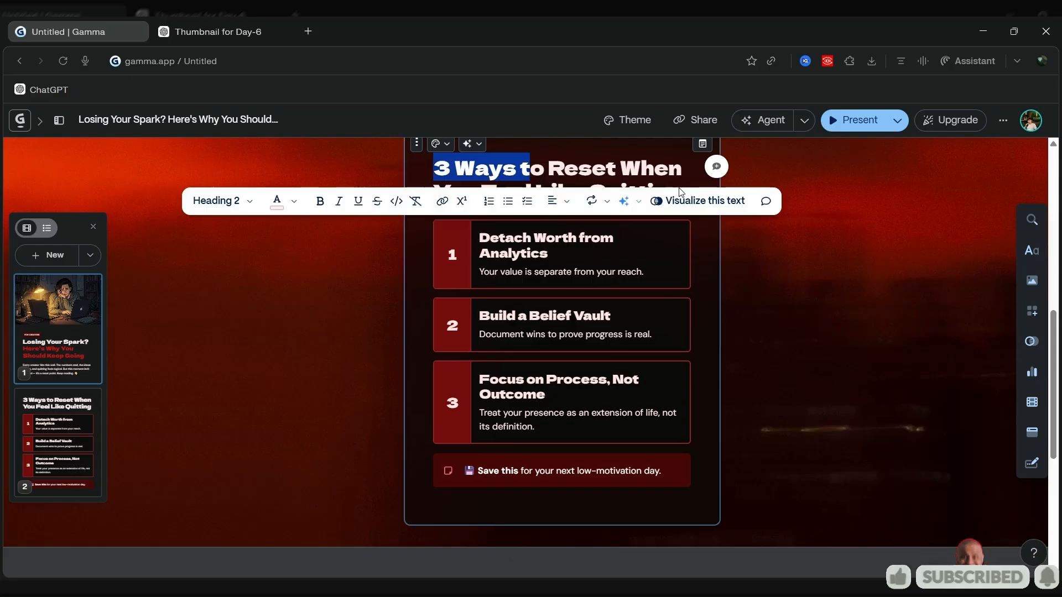
pyautogui.click(805, 241)
pyautogui.scroll(1, 778, 251)
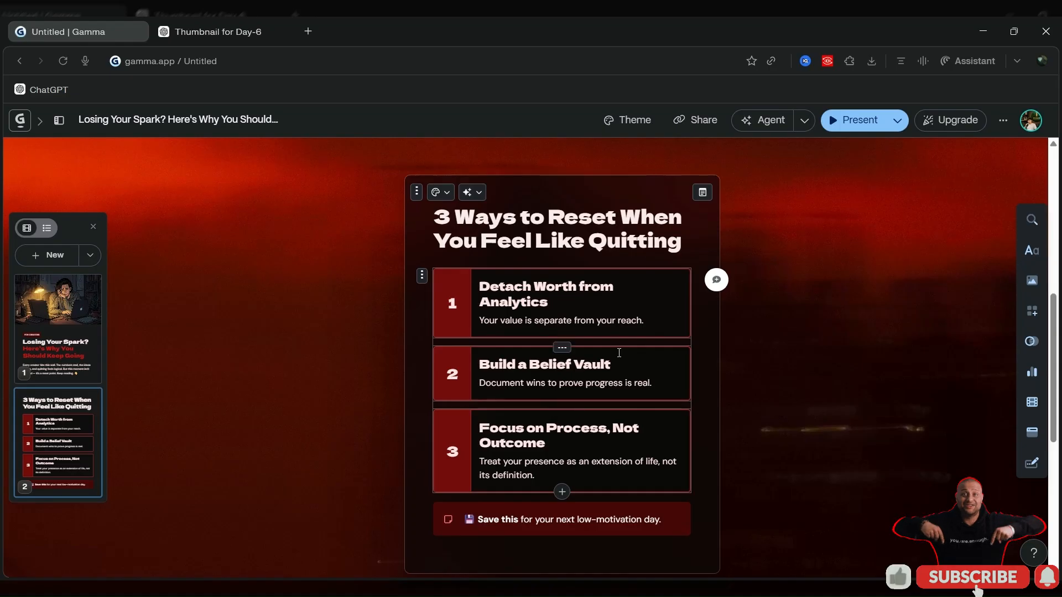
pyautogui.scroll(5, 618, 353)
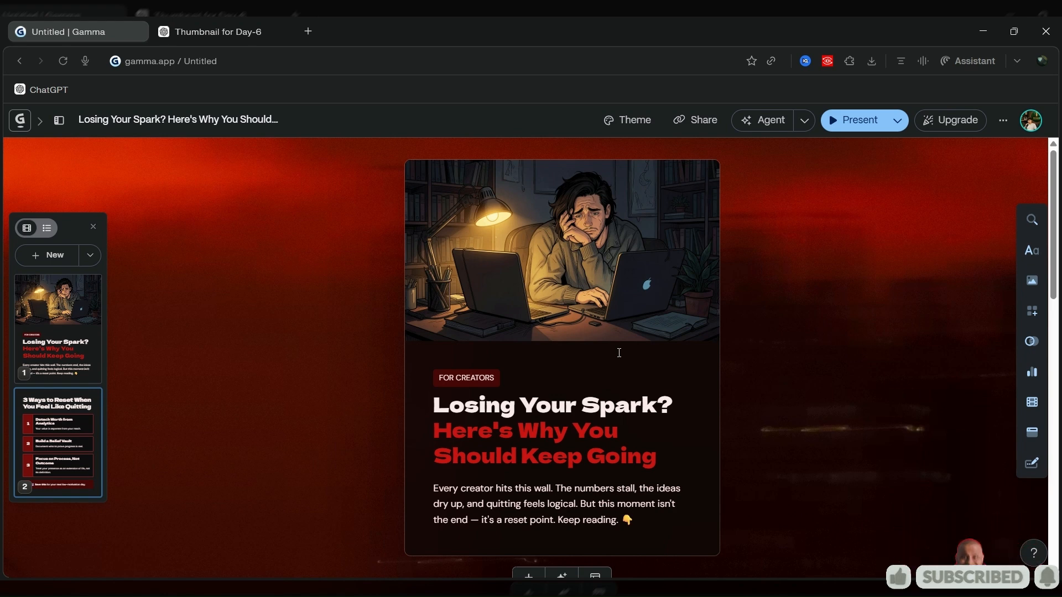
pyautogui.scroll(-5, 619, 318)
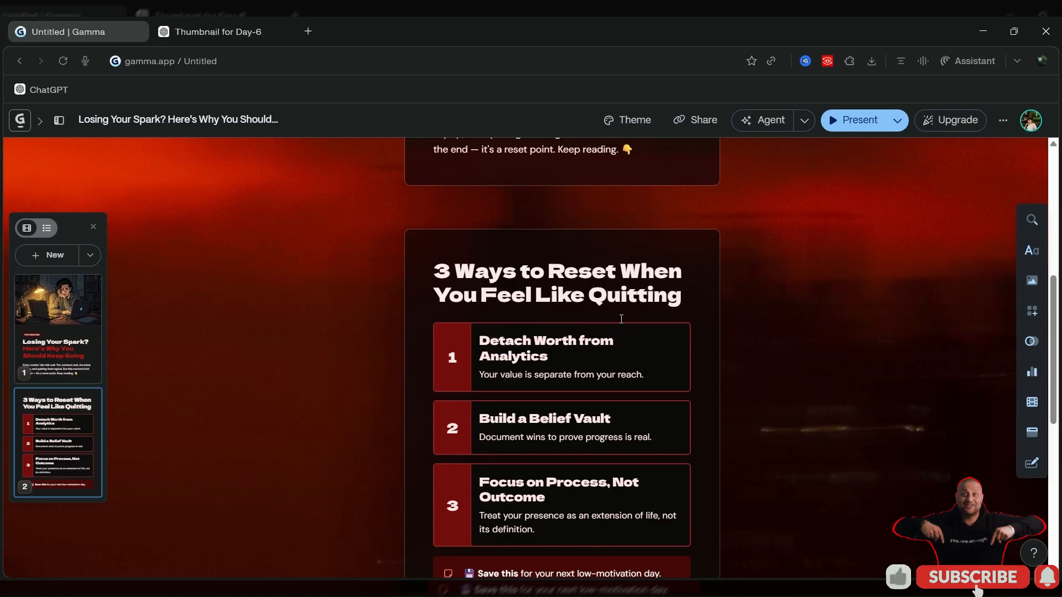
pyautogui.scroll(-1, 621, 319)
pyautogui.scroll(6, 621, 318)
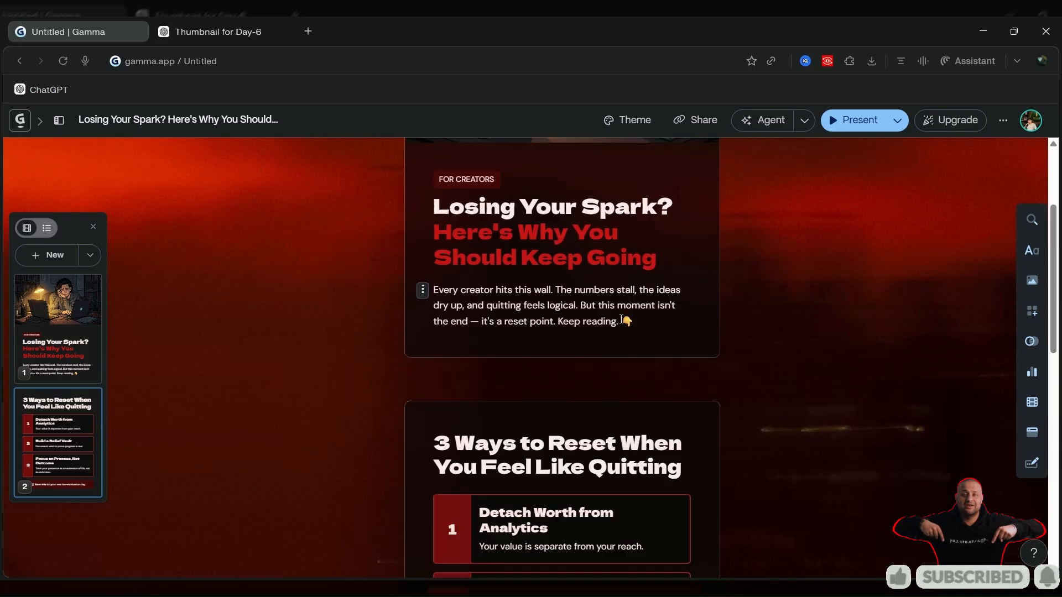
# - Return to the Gammas home page and start a new AI generation of the Graphic type
pyautogui.click(21, 120)
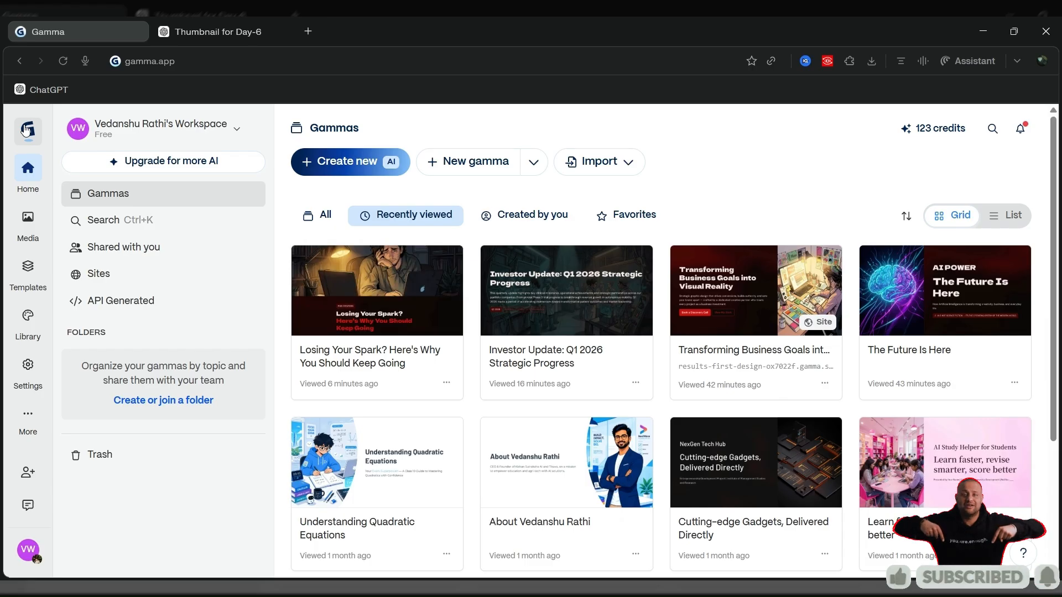
pyautogui.click(318, 160)
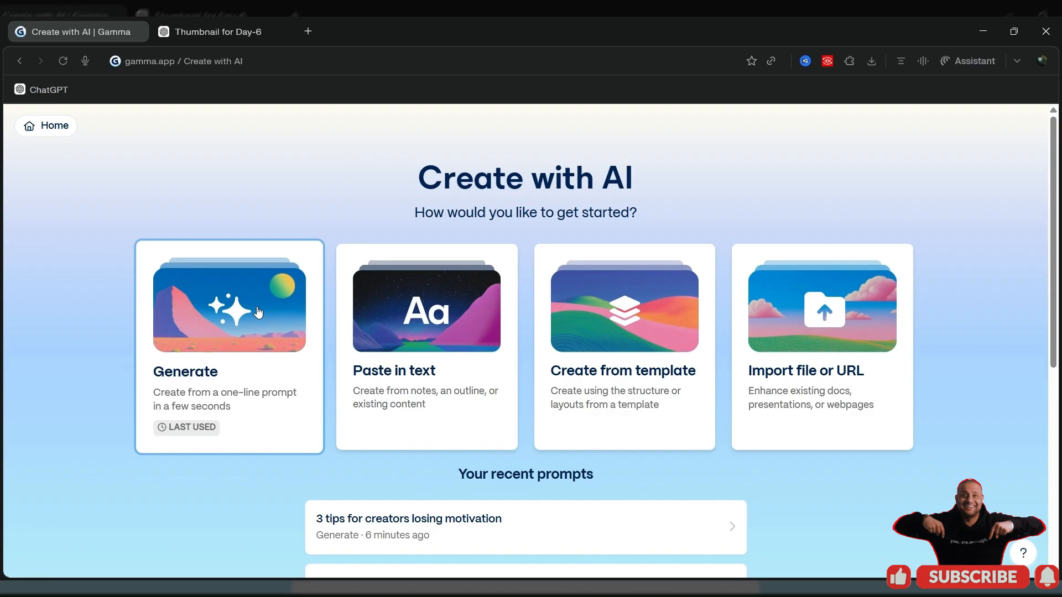
pyautogui.click(258, 311)
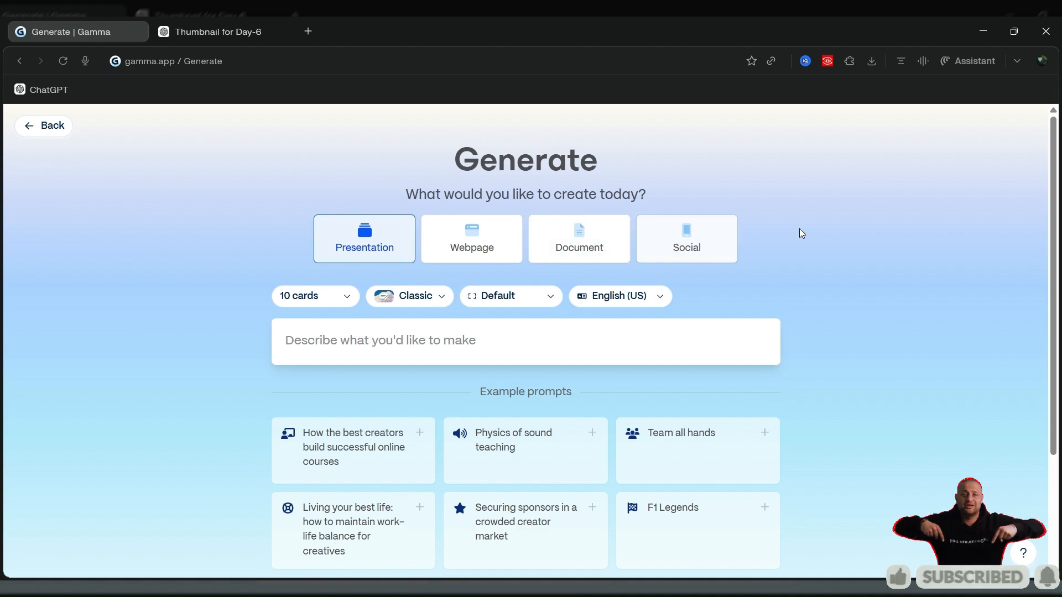
pyautogui.click(651, 244)
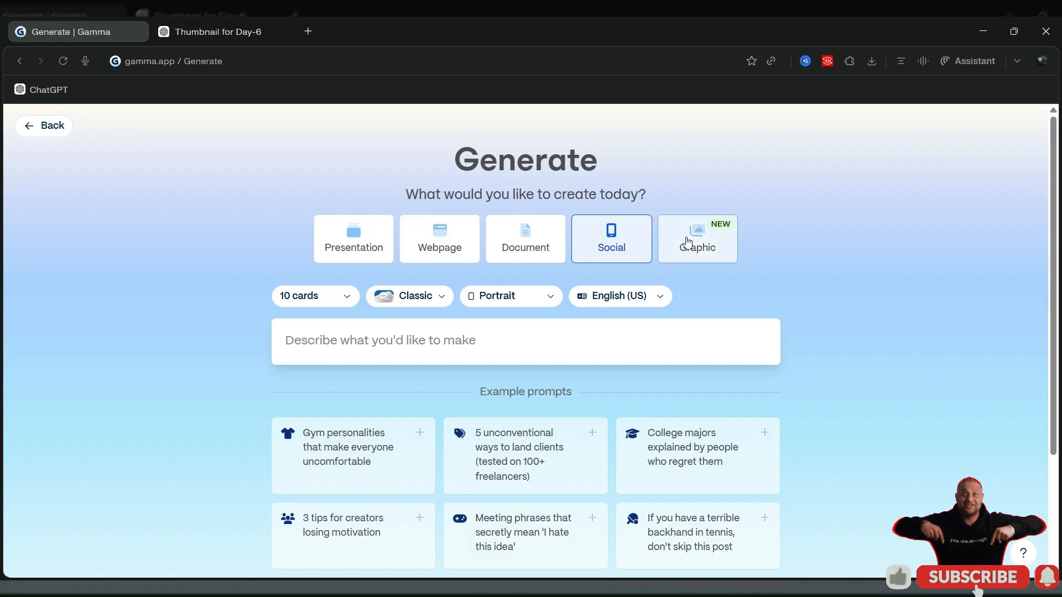
pyautogui.click(728, 235)
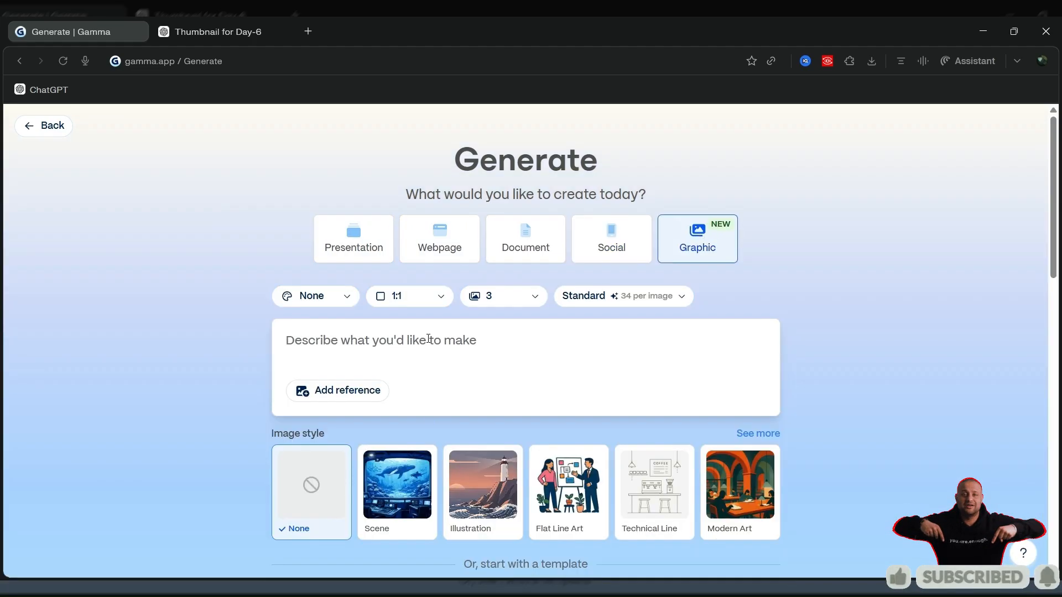
# - Look through the graphic image styles and the design templates such as Infographic, Poster, Logo and Social Media Post
pyautogui.click(387, 354)
pyautogui.scroll(-3, 387, 354)
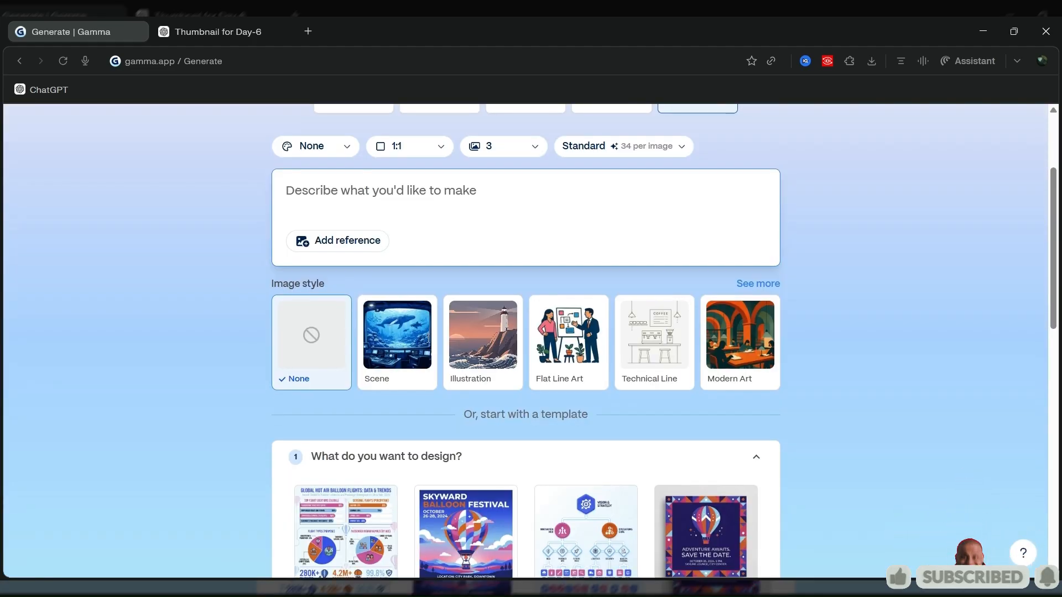
pyautogui.scroll(-7, 428, 343)
pyautogui.click(352, 237)
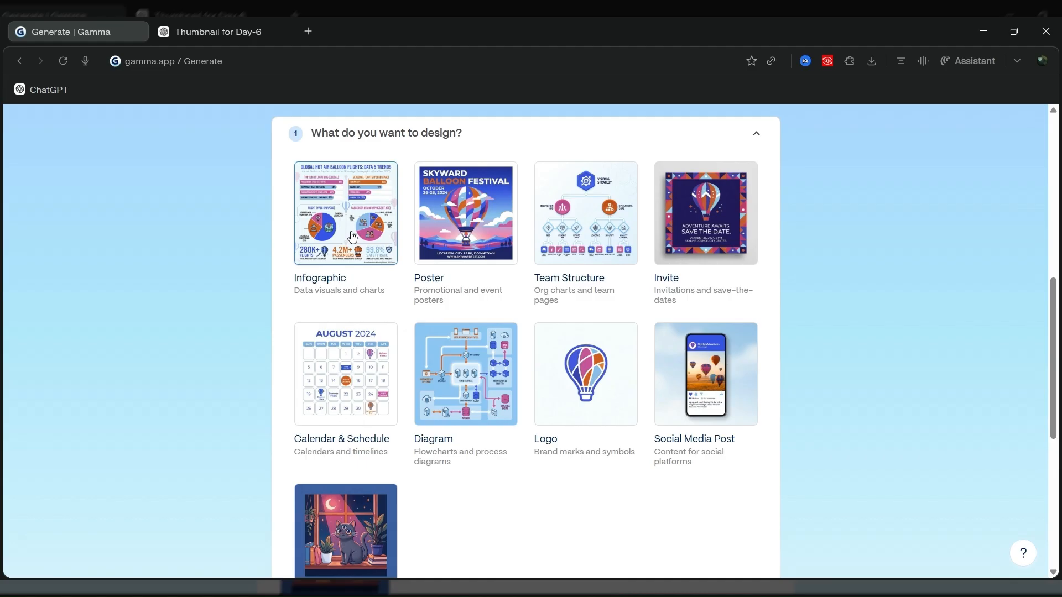
pyautogui.scroll(7, 352, 237)
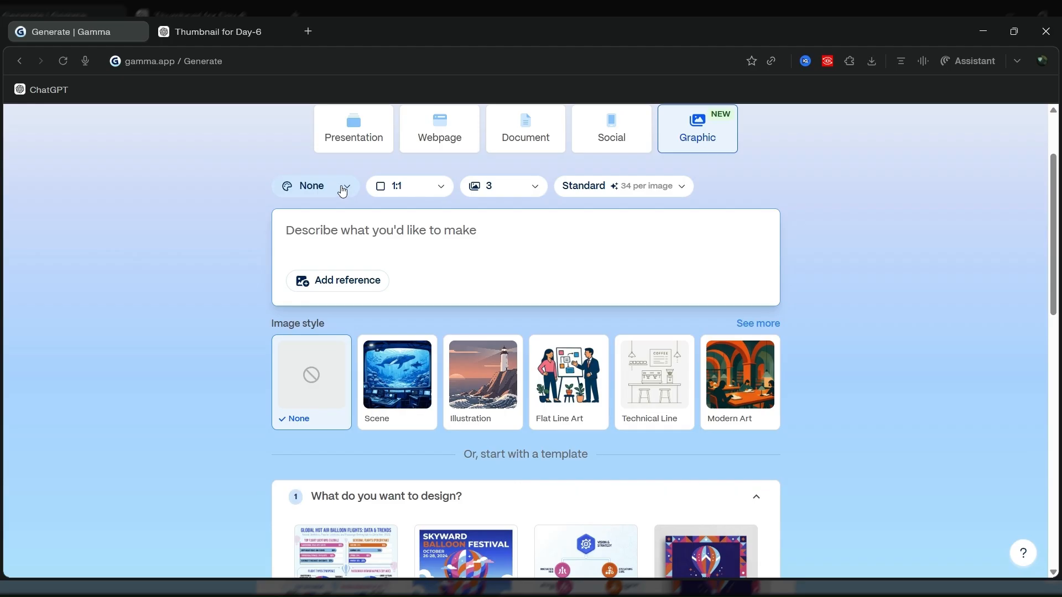
# - Check the available graphic themes, keeping None, and set the number of images to 2
pyautogui.click(342, 191)
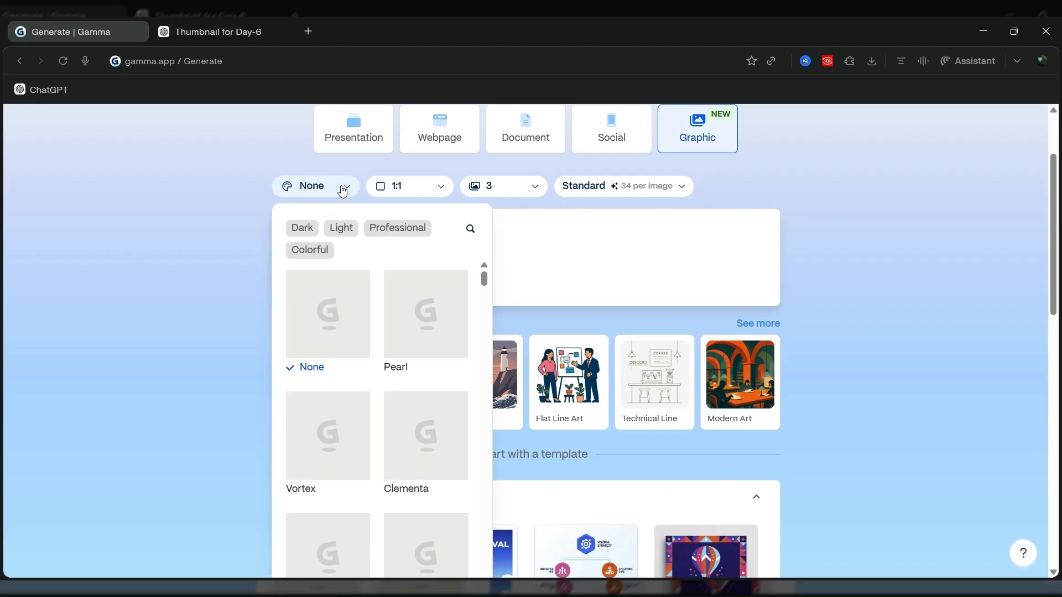
pyautogui.click(218, 288)
pyautogui.click(531, 185)
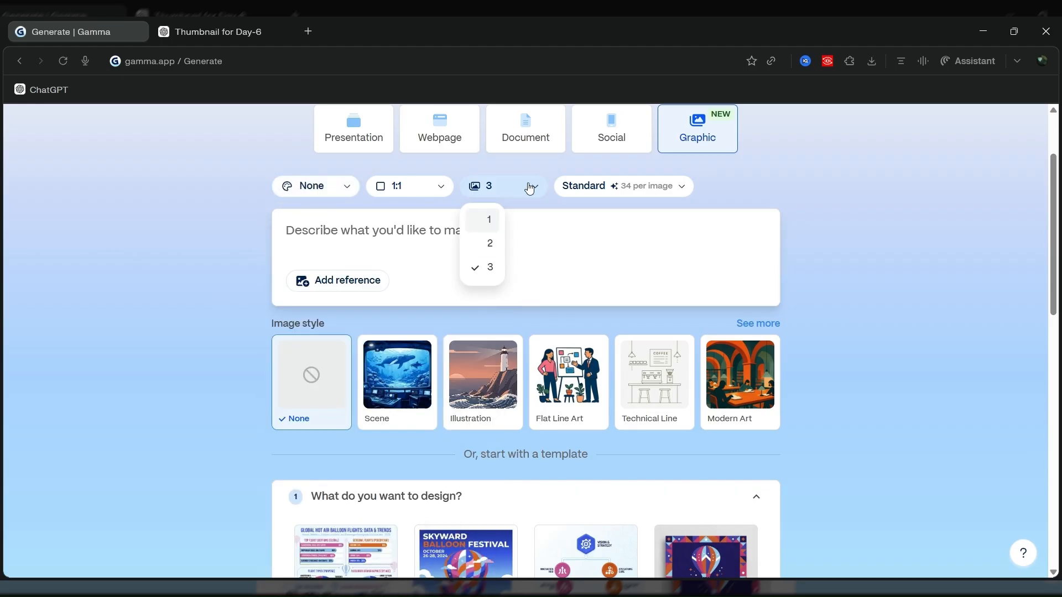
pyautogui.click(475, 248)
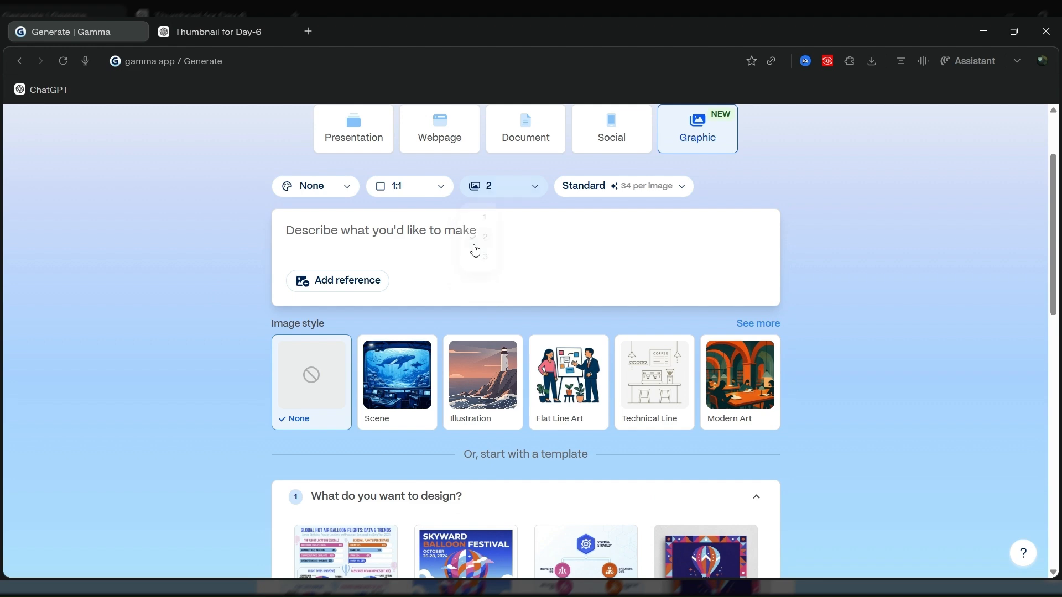
# - Compare the Standard and Premium image quality options and check the image count choices without changing either setting
pyautogui.click(660, 196)
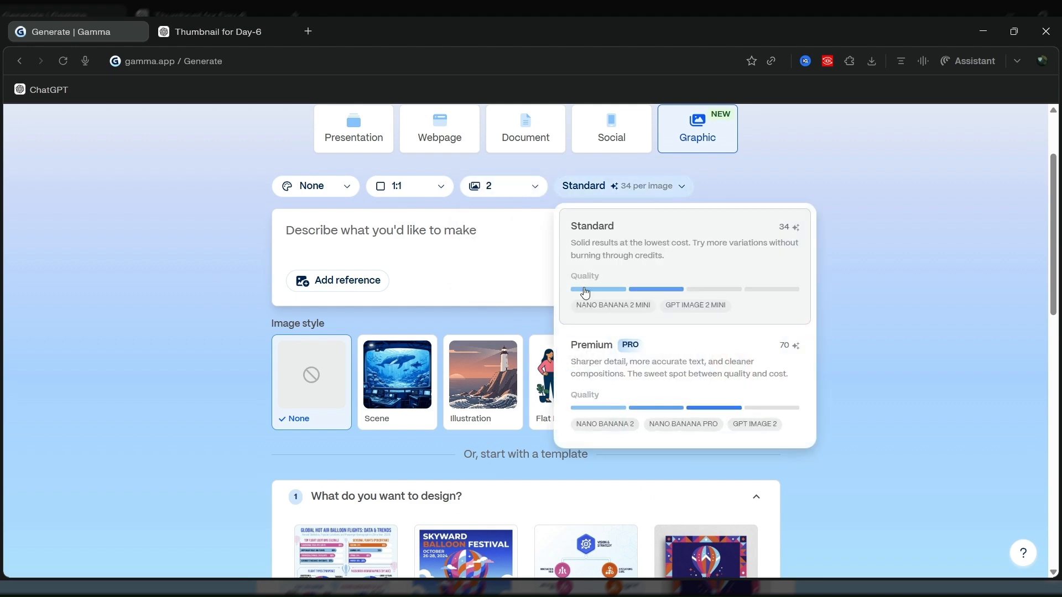
pyautogui.click(849, 310)
pyautogui.scroll(1, 496, 207)
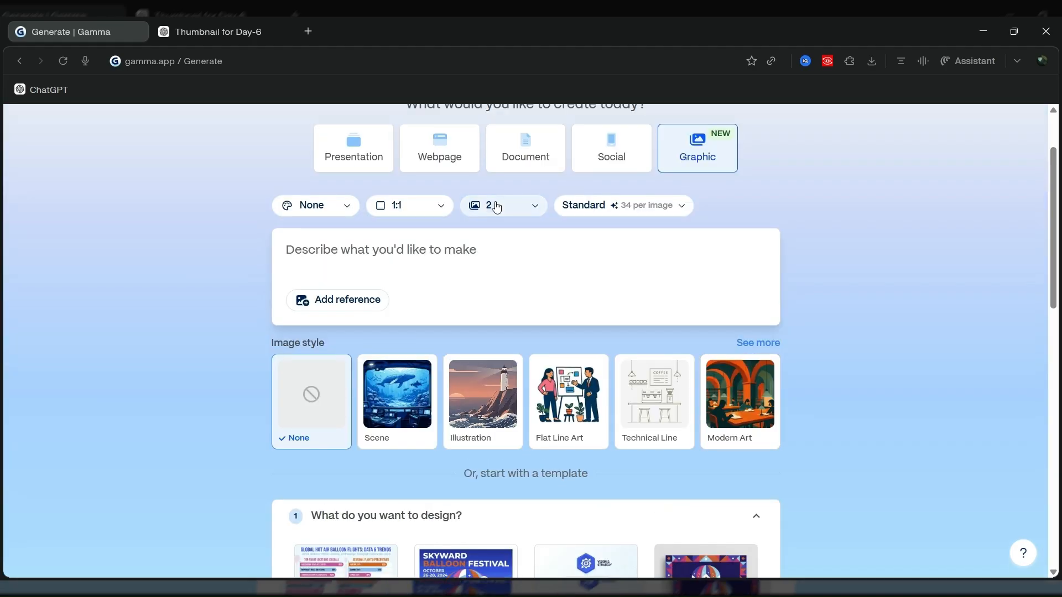
pyautogui.click(497, 207)
pyautogui.click(858, 311)
pyautogui.scroll(2, 858, 312)
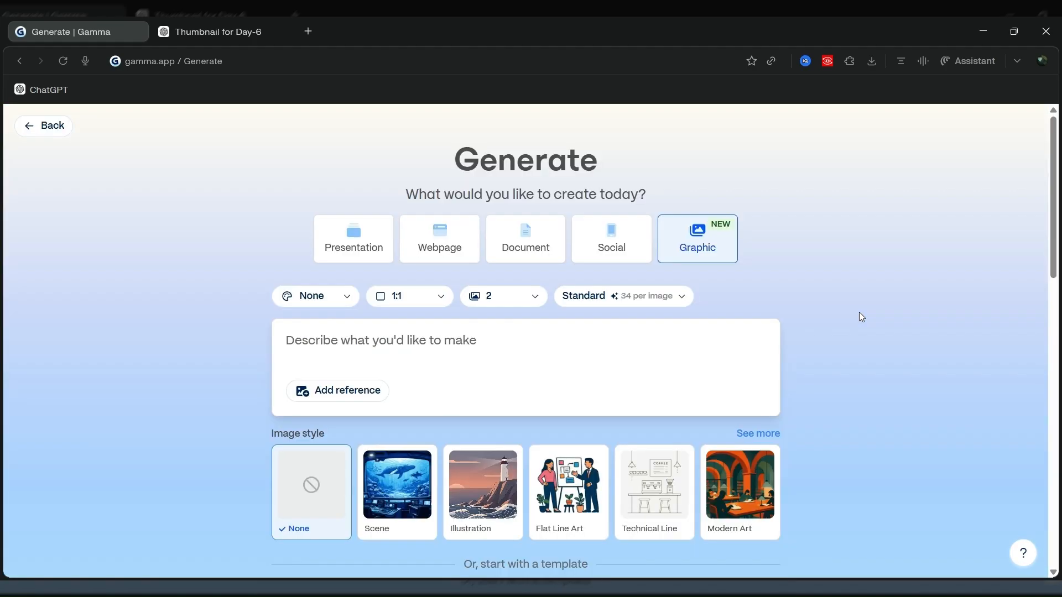
# - Look through the graphic design templates and choose Infographic as the type of design
pyautogui.scroll(-8, 858, 312)
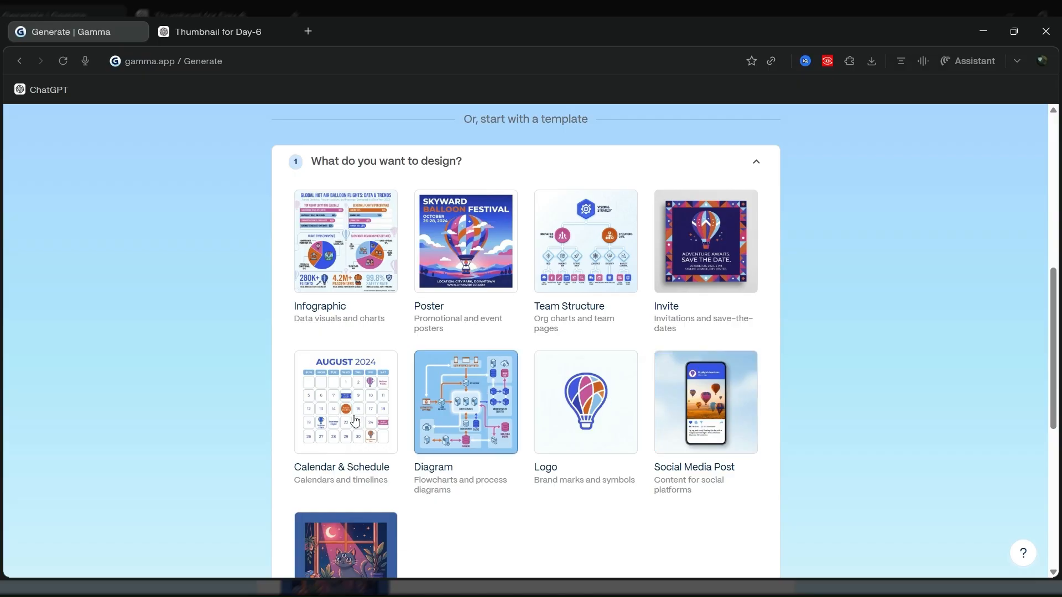
pyautogui.scroll(-3, 355, 421)
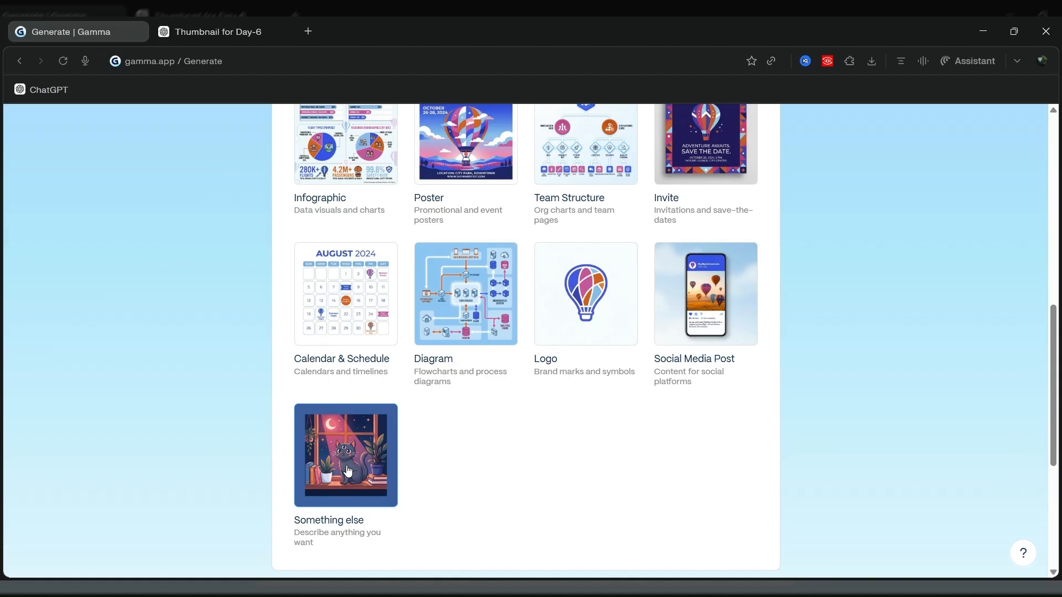
pyautogui.scroll(2, 347, 470)
pyautogui.scroll(-2, 347, 471)
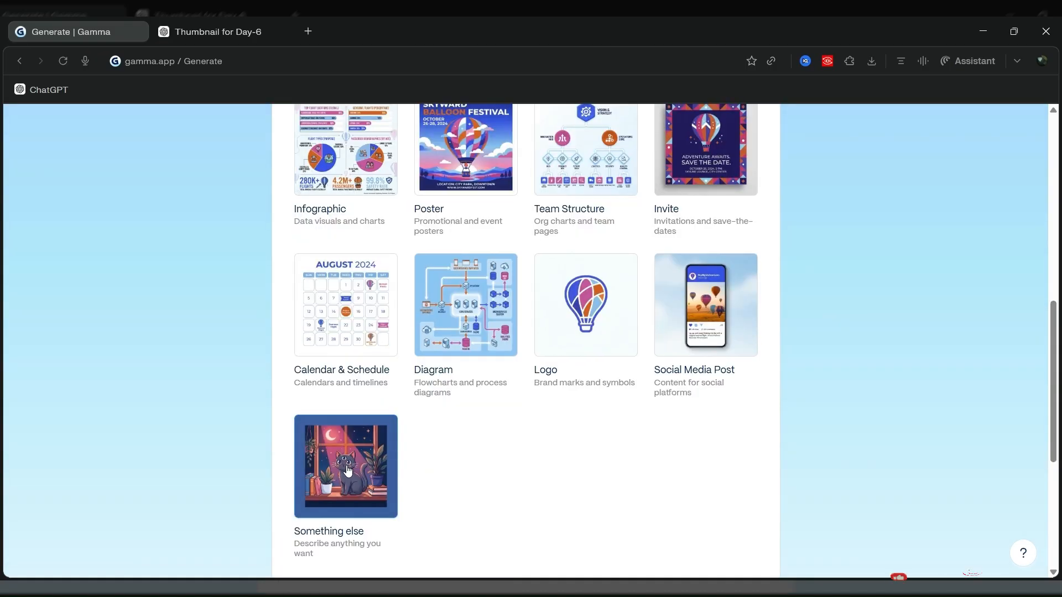
pyautogui.scroll(5, 348, 471)
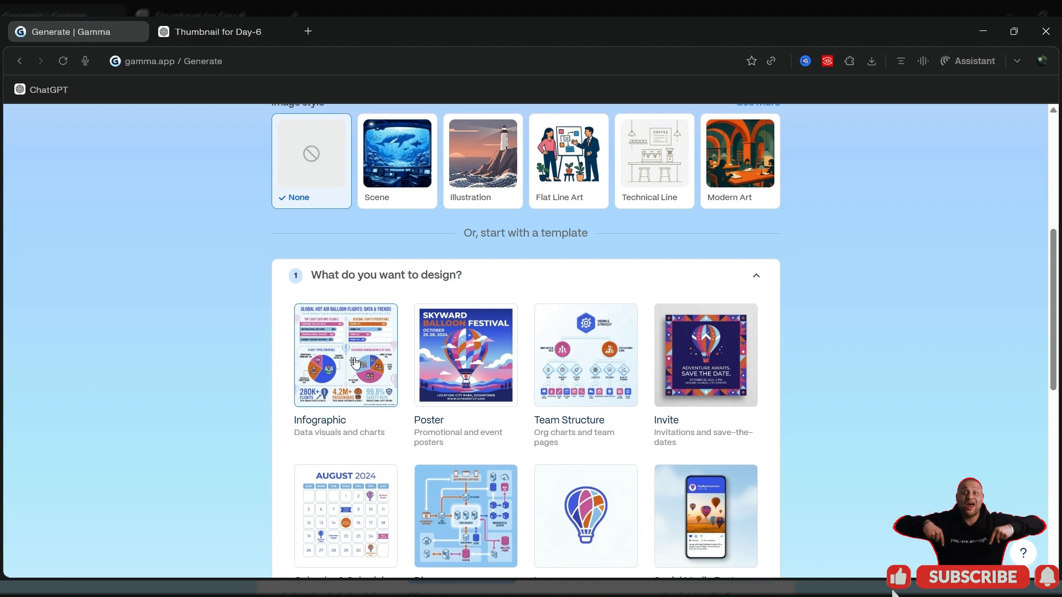
pyautogui.click(355, 362)
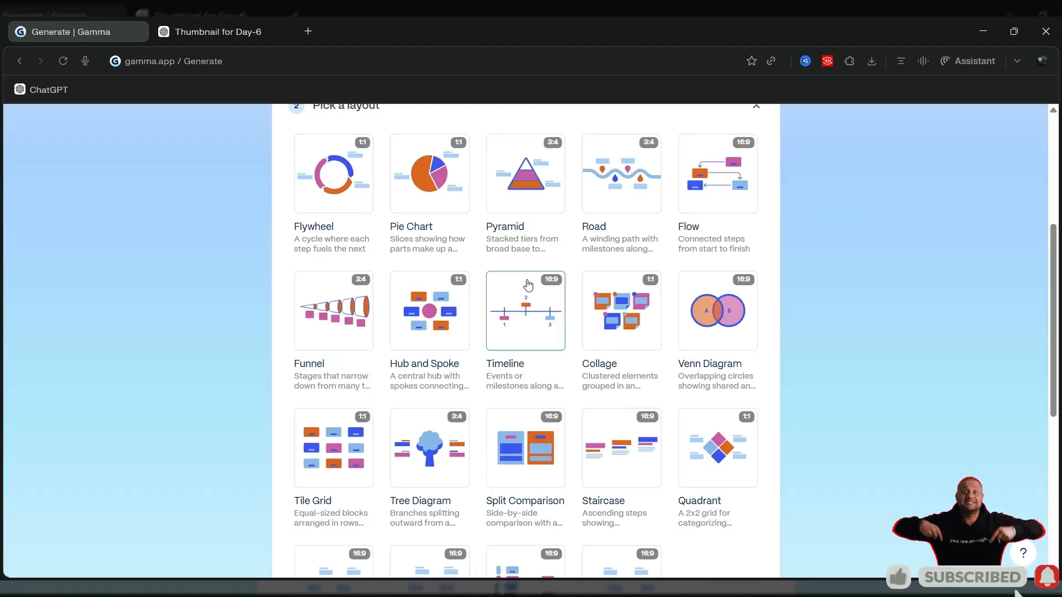
# - Return to the quick prompt and set the image style to Scene
pyautogui.scroll(6, 527, 281)
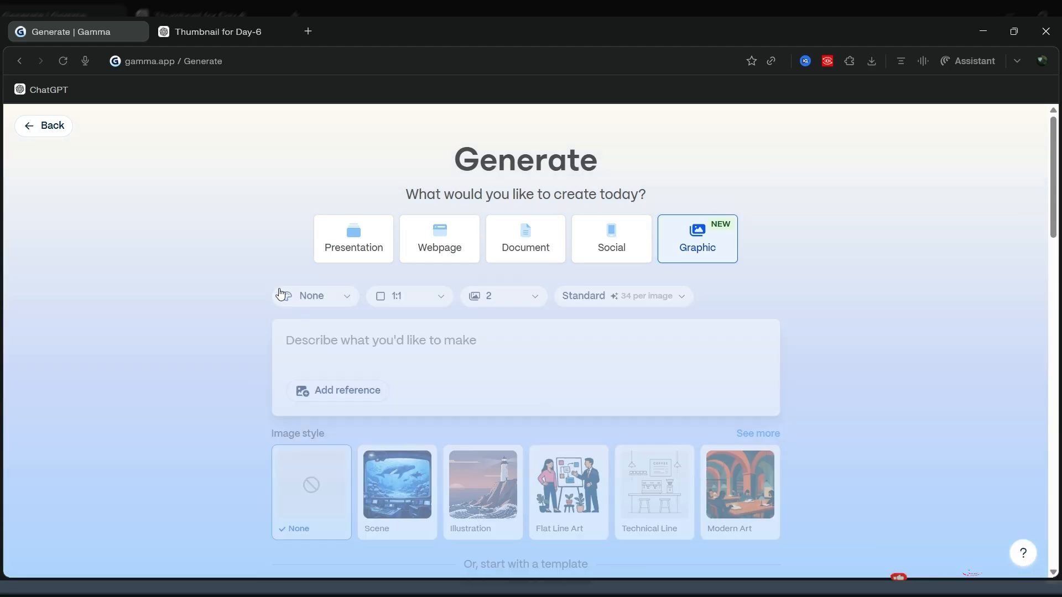
pyautogui.click(280, 293)
pyautogui.scroll(-4, 280, 293)
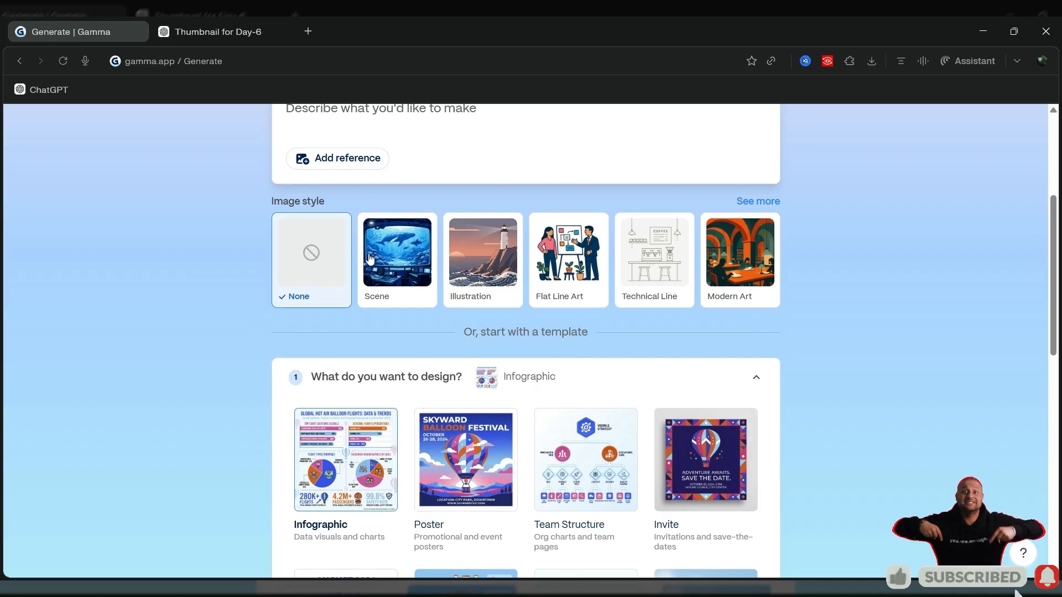
pyautogui.click(409, 260)
pyautogui.scroll(-1, 409, 261)
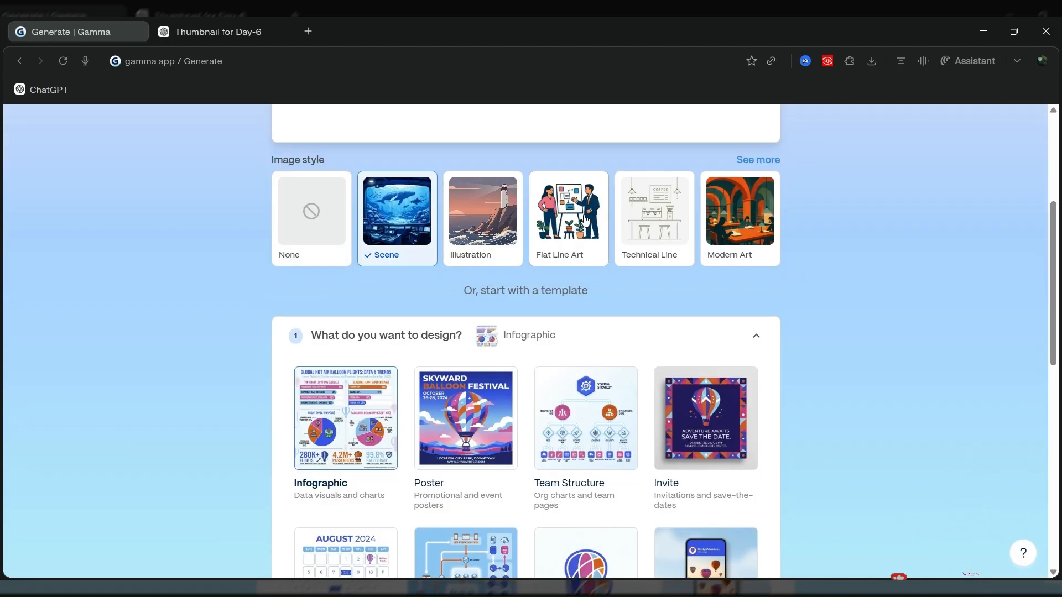
# - Start from the Infographic template instead of a written quick prompt
pyautogui.scroll(3, 582, 217)
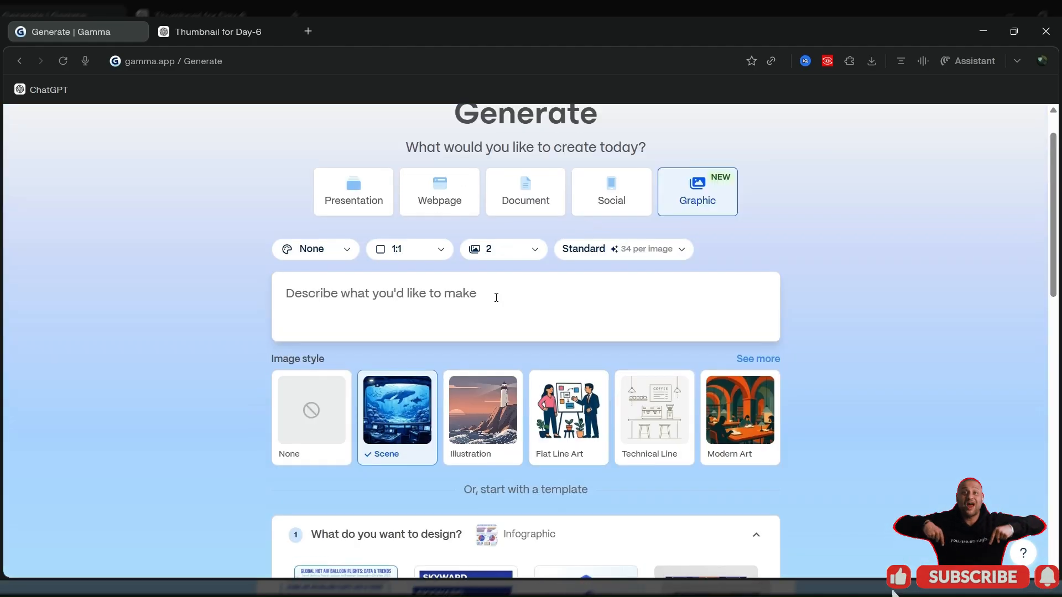
pyautogui.click(495, 296)
pyautogui.scroll(-5, 496, 297)
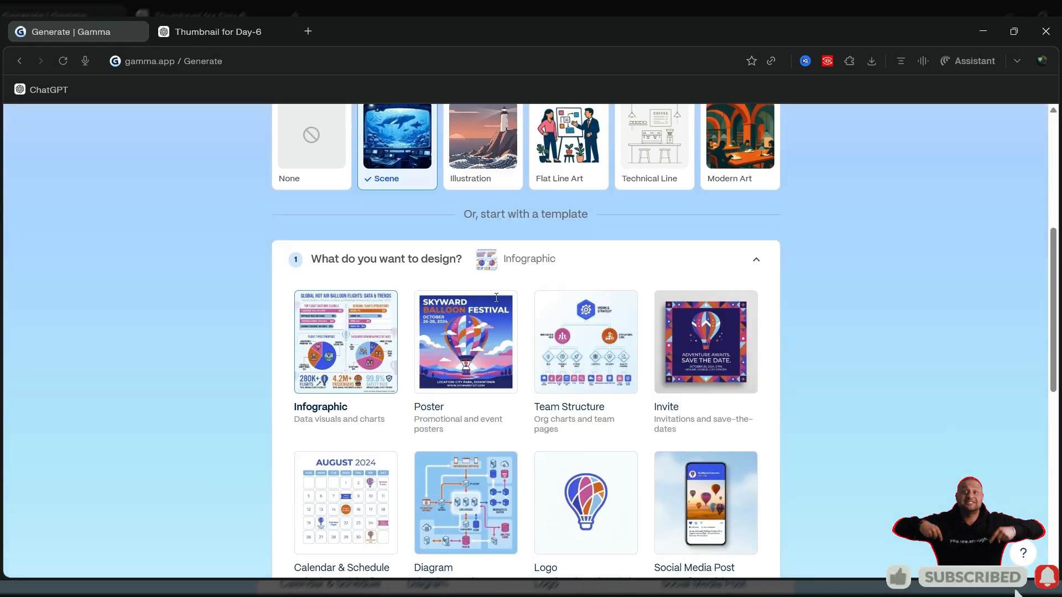
pyautogui.scroll(-2, 496, 300)
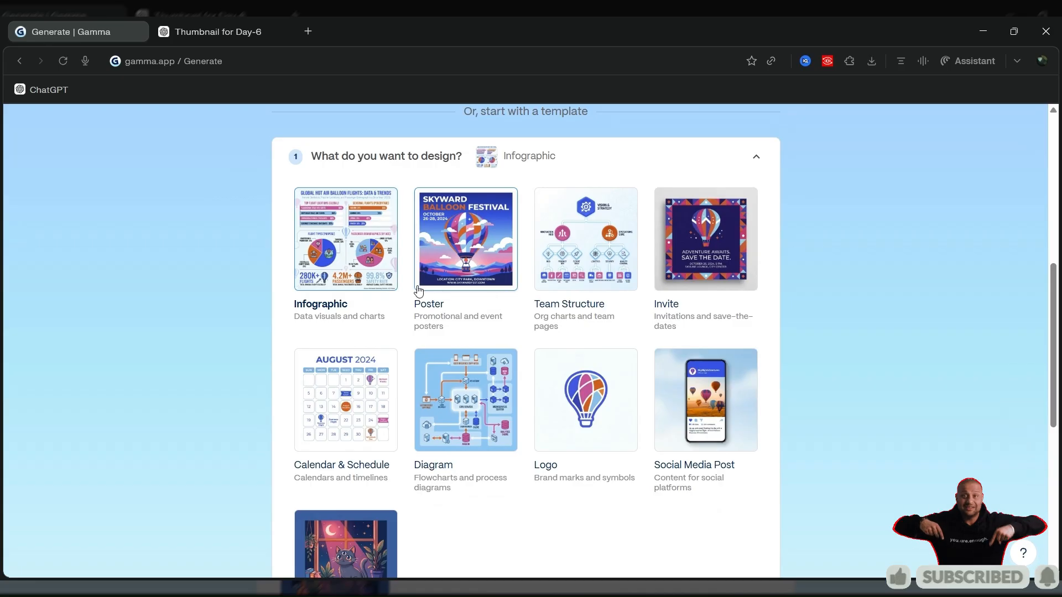
pyautogui.click(355, 271)
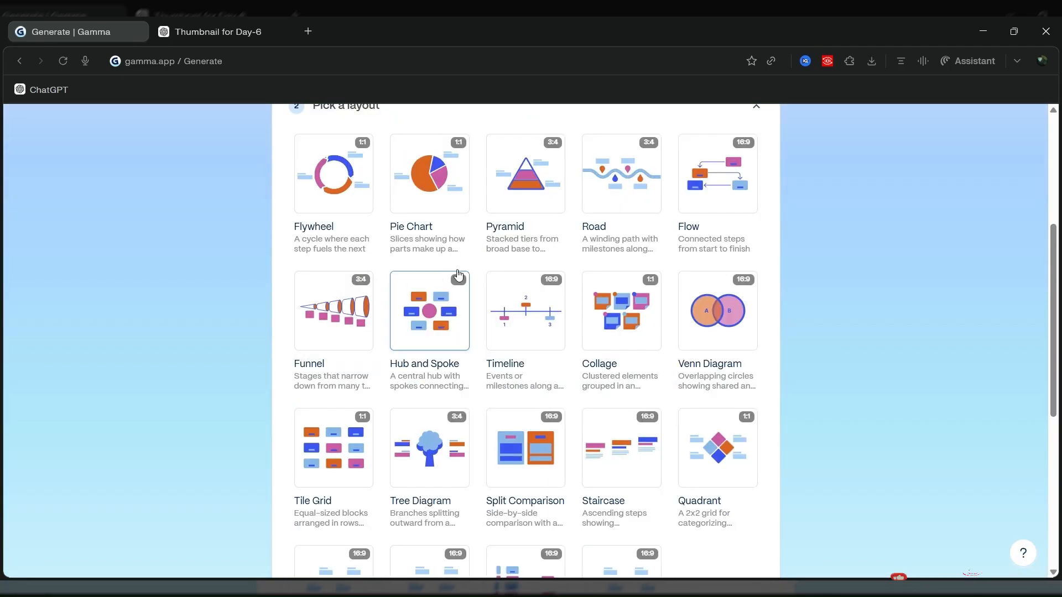
# - Look through the infographic layouts and pick Pie Chart
pyautogui.scroll(4, 458, 271)
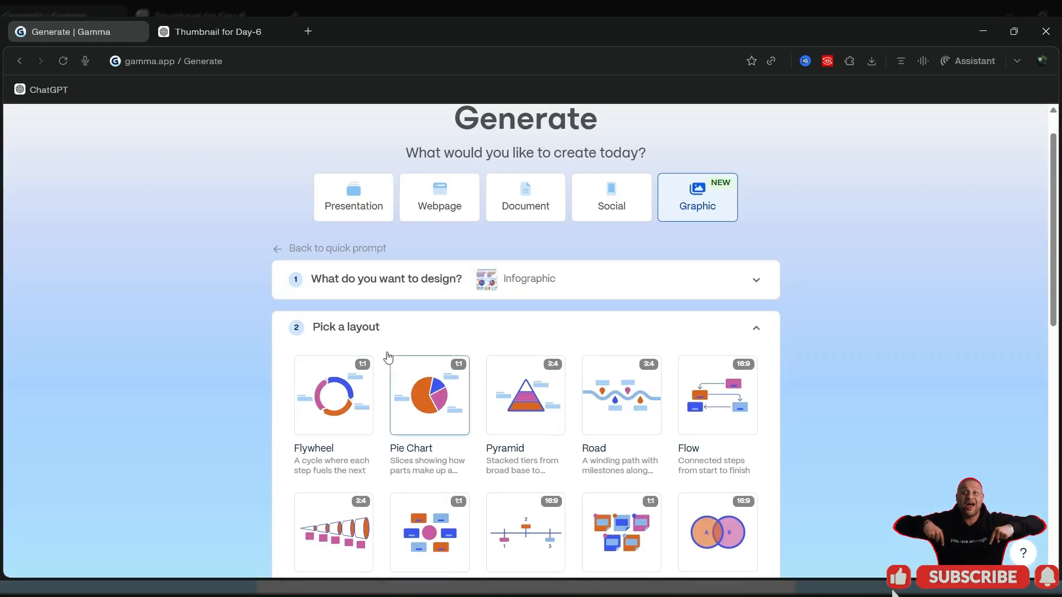
pyautogui.scroll(-2, 387, 356)
pyautogui.scroll(-10, 387, 355)
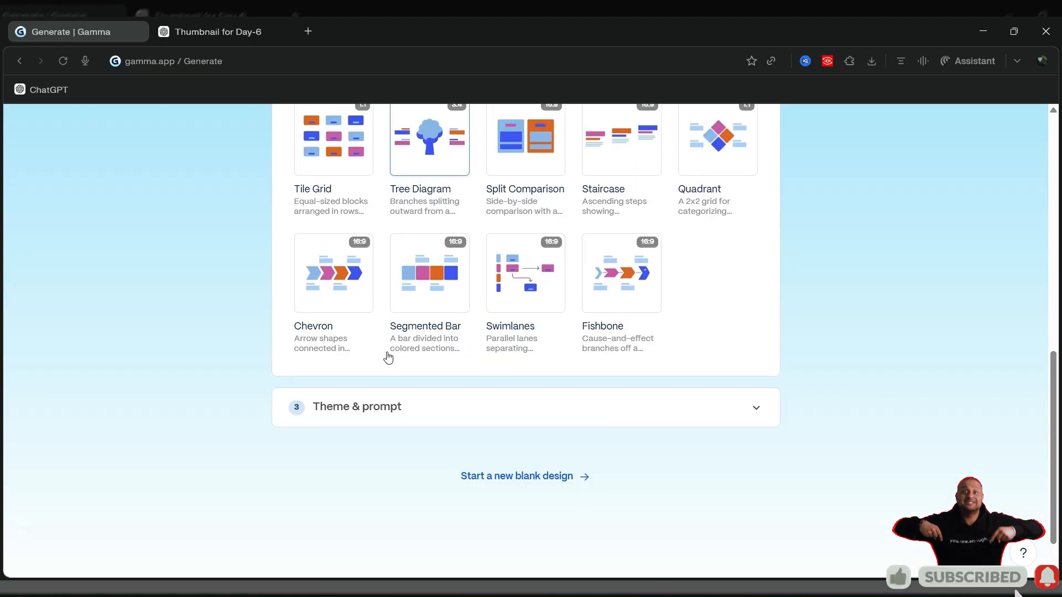
pyautogui.scroll(2, 369, 250)
pyautogui.scroll(5, 443, 249)
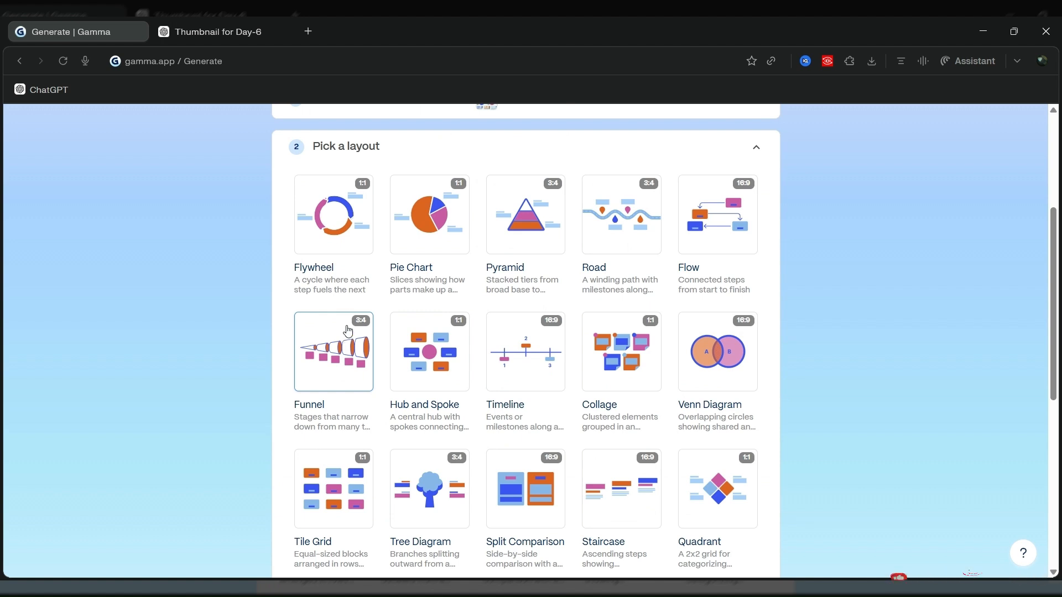
pyautogui.click(416, 224)
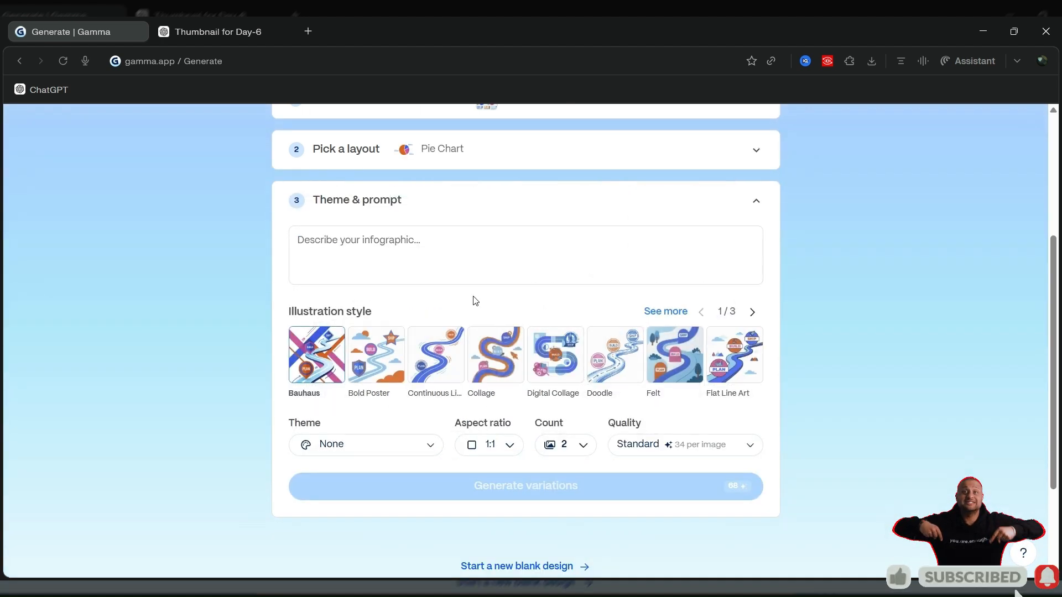
# - Preview the Bold Poster, Bauhaus and Felt illustration styles and choose Felt for the infographic
pyautogui.moveTo(370, 361)
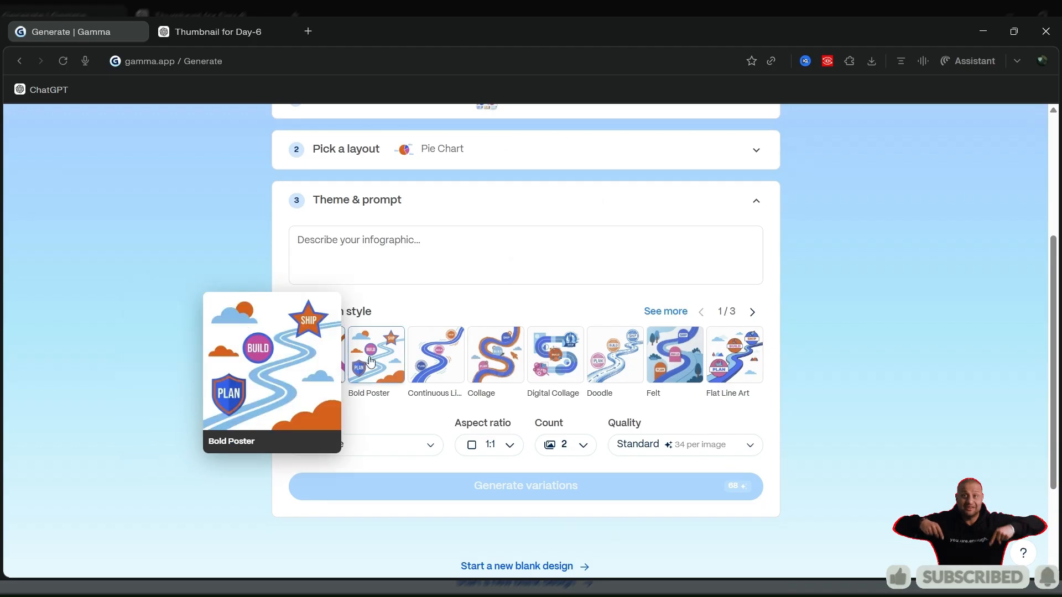
pyautogui.moveTo(319, 359)
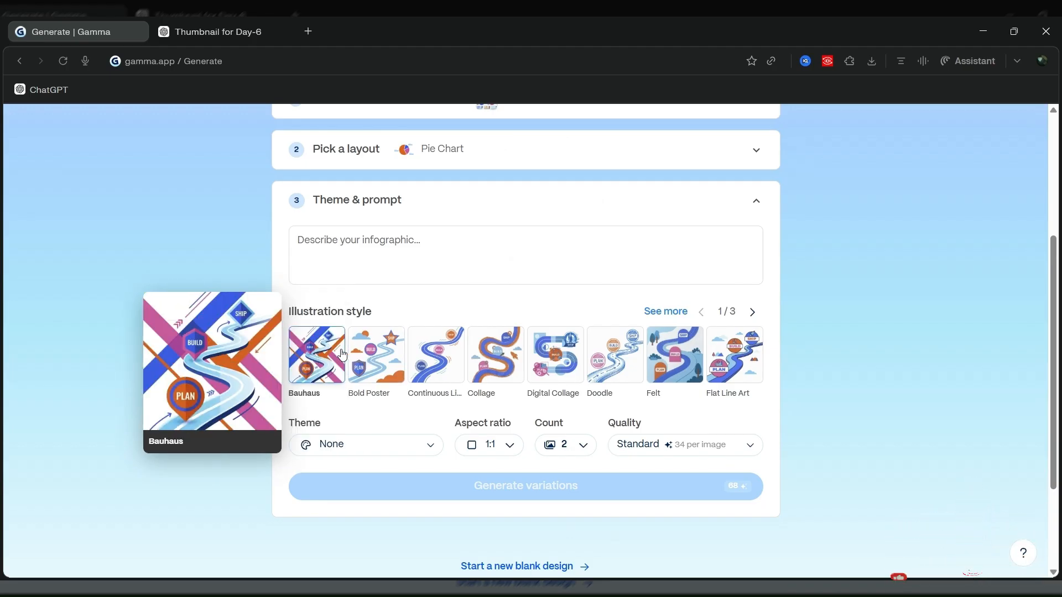
pyautogui.moveTo(682, 361)
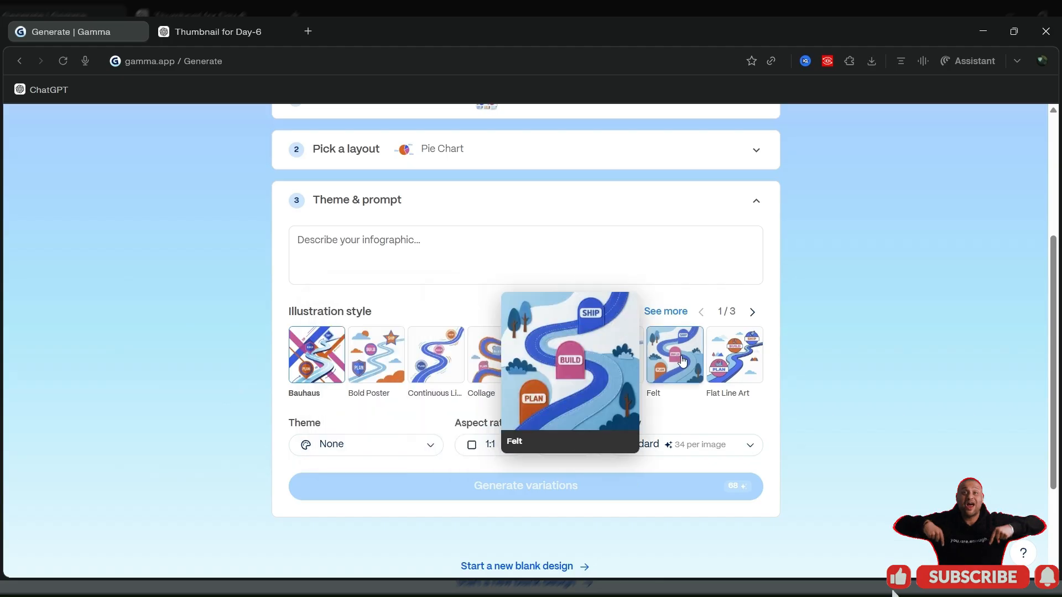
pyautogui.click(682, 361)
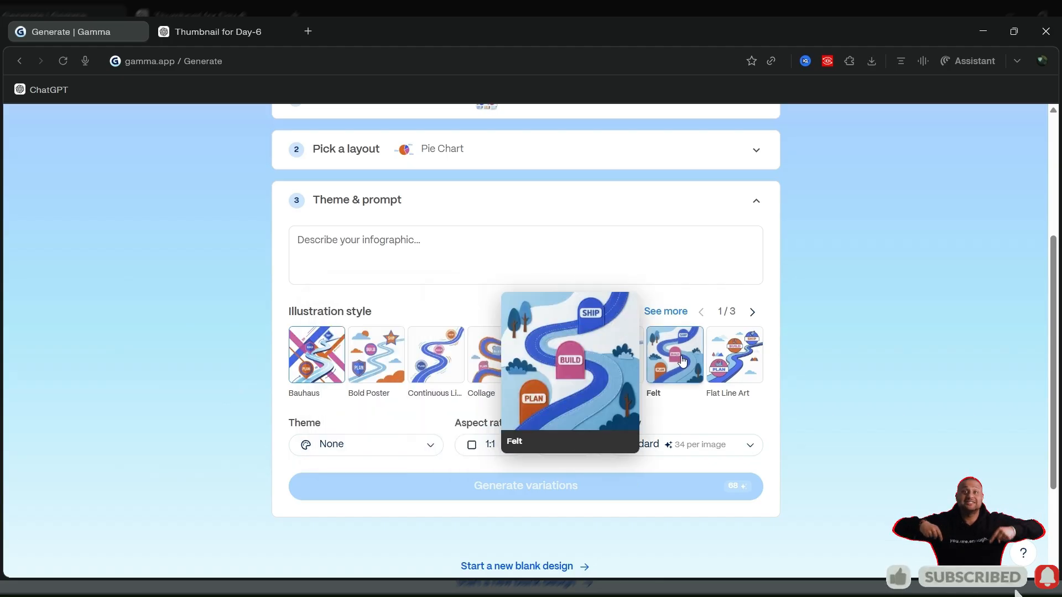
pyautogui.click(306, 357)
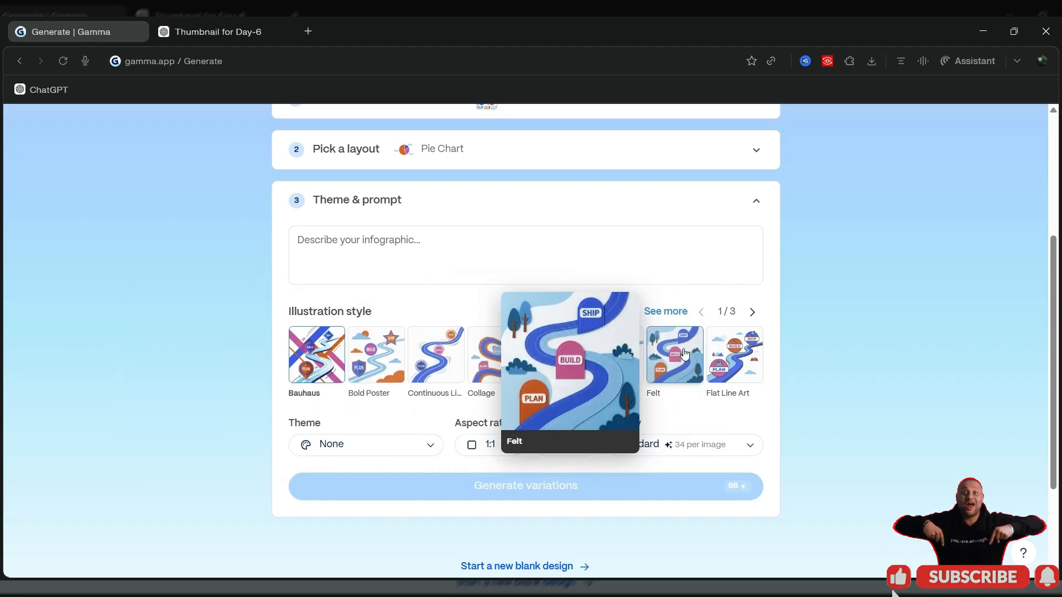
pyautogui.click(679, 353)
# - Describe the infographic as "ai", set the count to 1 and generate the variations
pyautogui.click(380, 254)
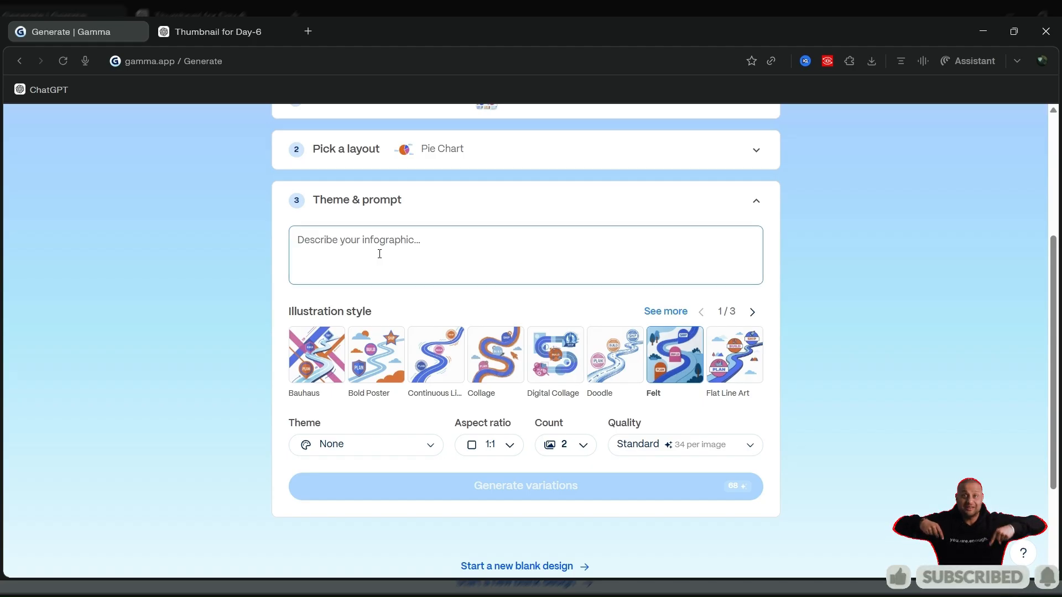
pyautogui.write('ai')
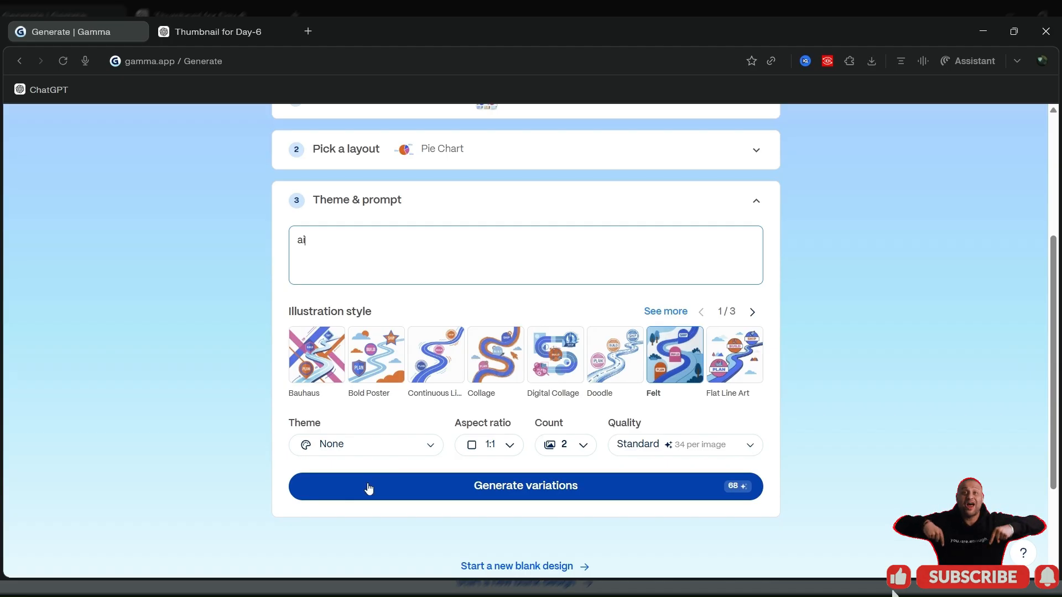
pyautogui.click(544, 443)
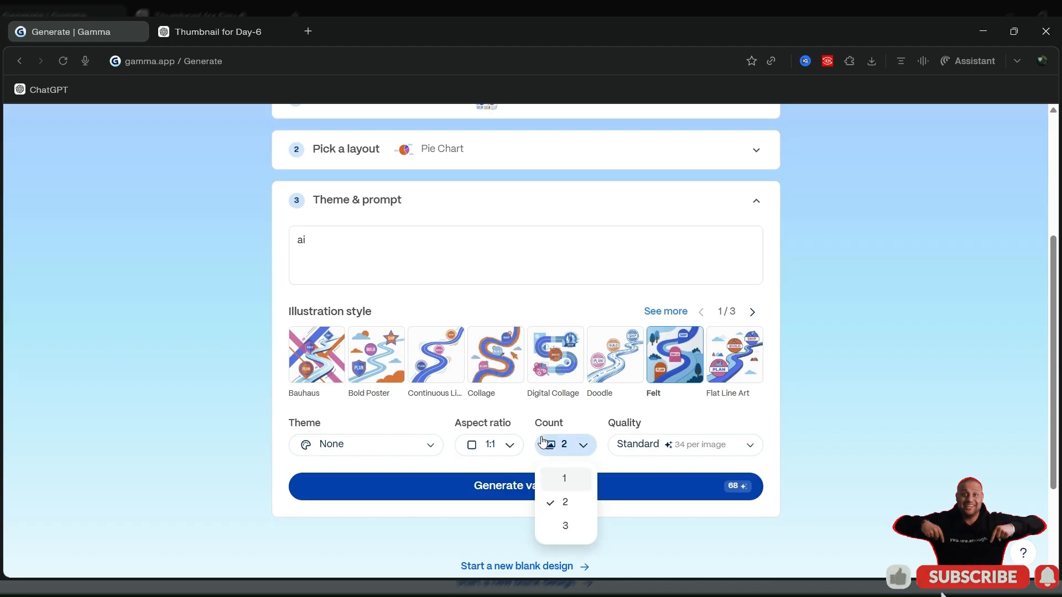
pyautogui.click(560, 479)
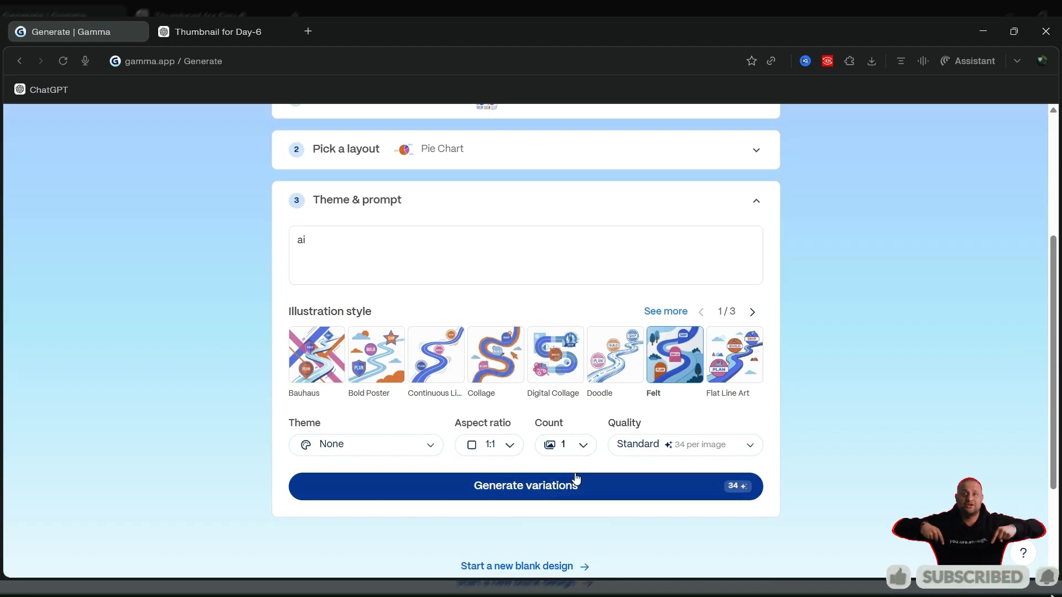
pyautogui.click(525, 489)
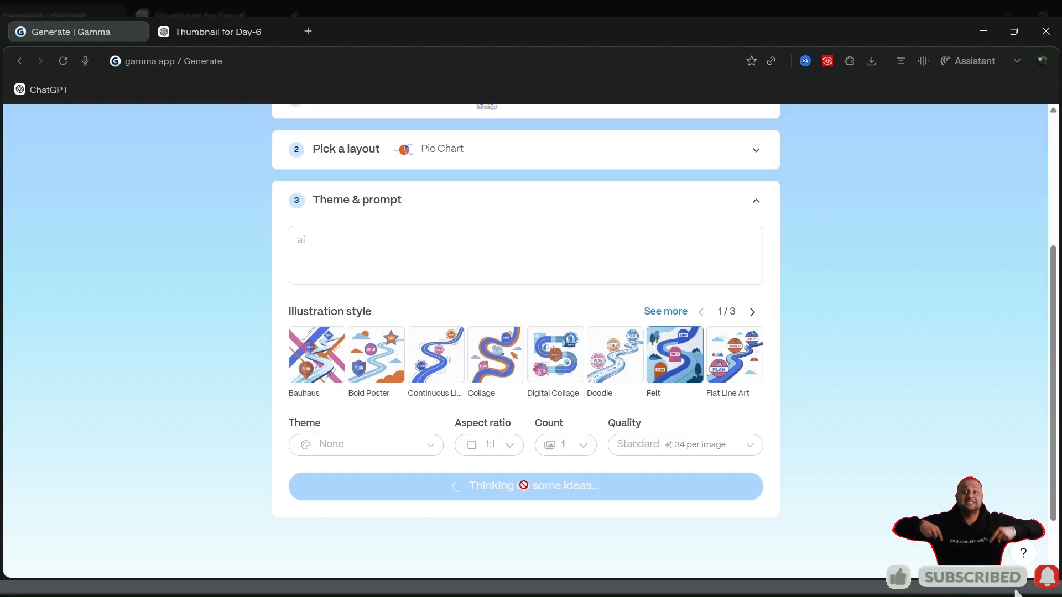
# - Check the second page of illustration styles, and open the generated pie chart concept in a large preview
pyautogui.click(750, 313)
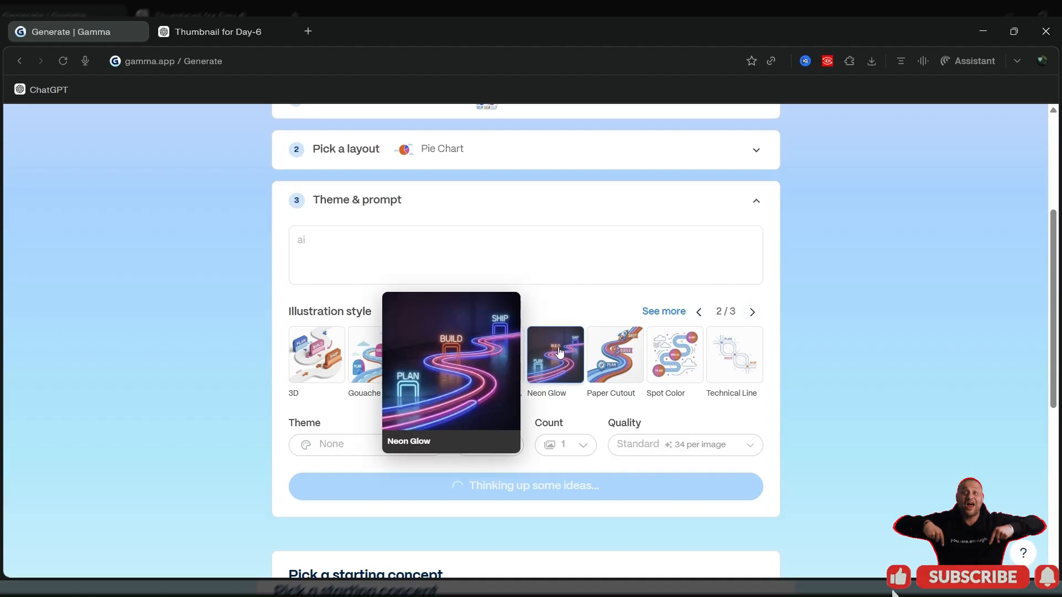
pyautogui.scroll(-7, 522, 290)
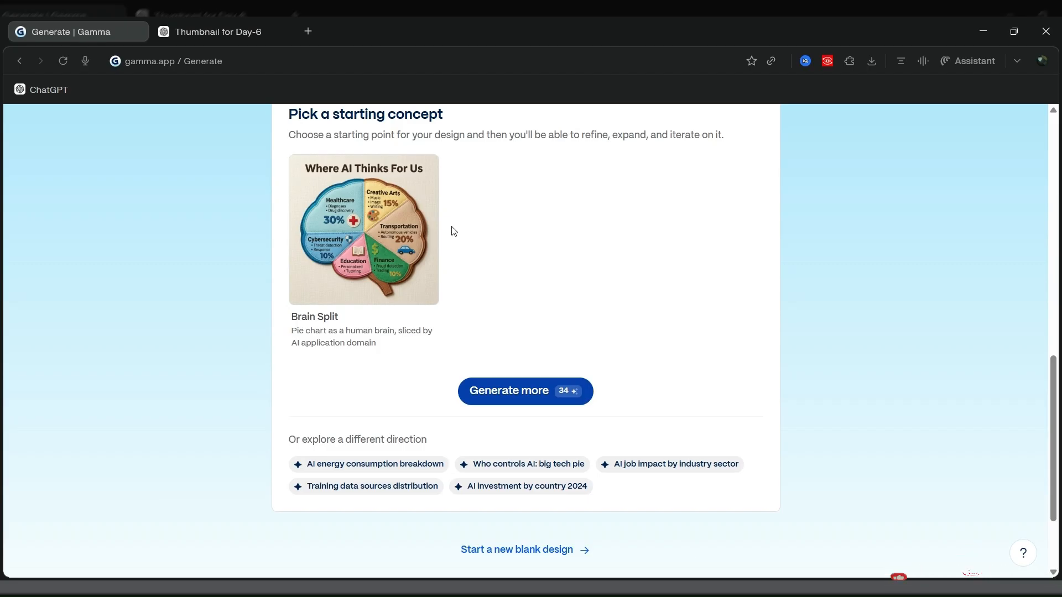
pyautogui.scroll(3, 450, 230)
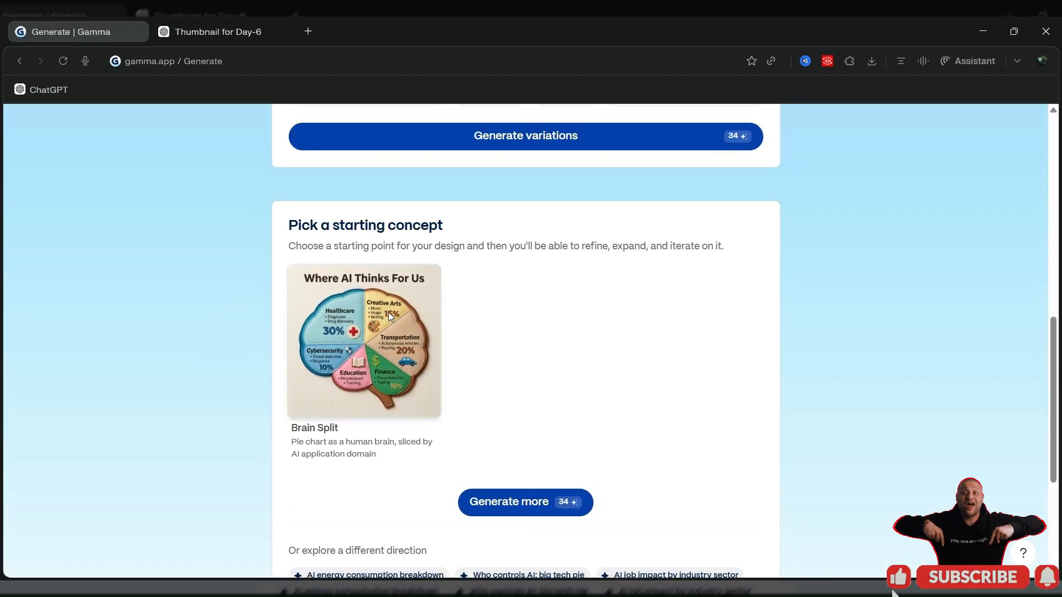
pyautogui.click(390, 317)
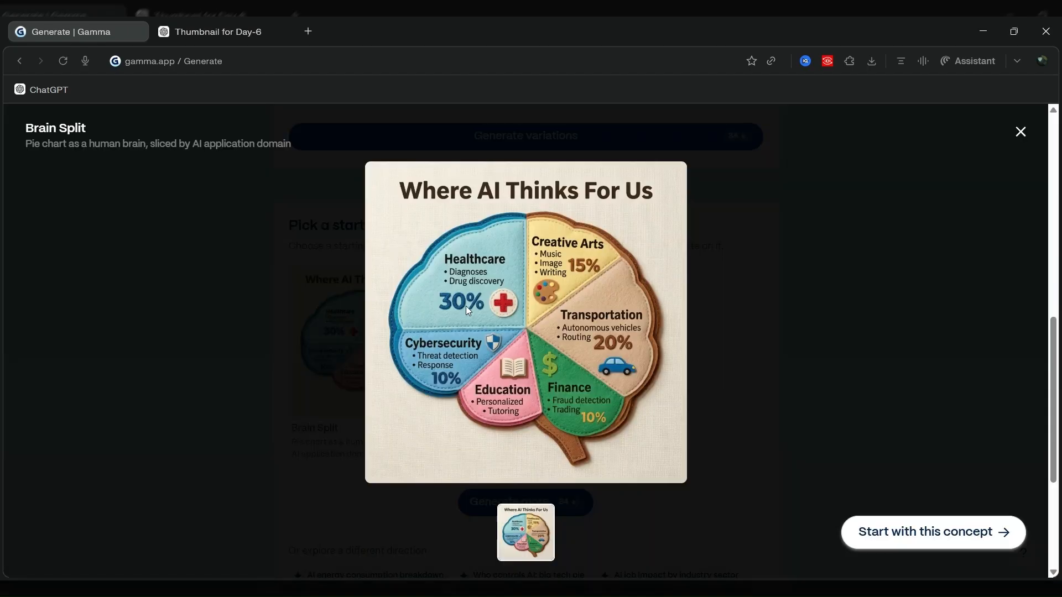